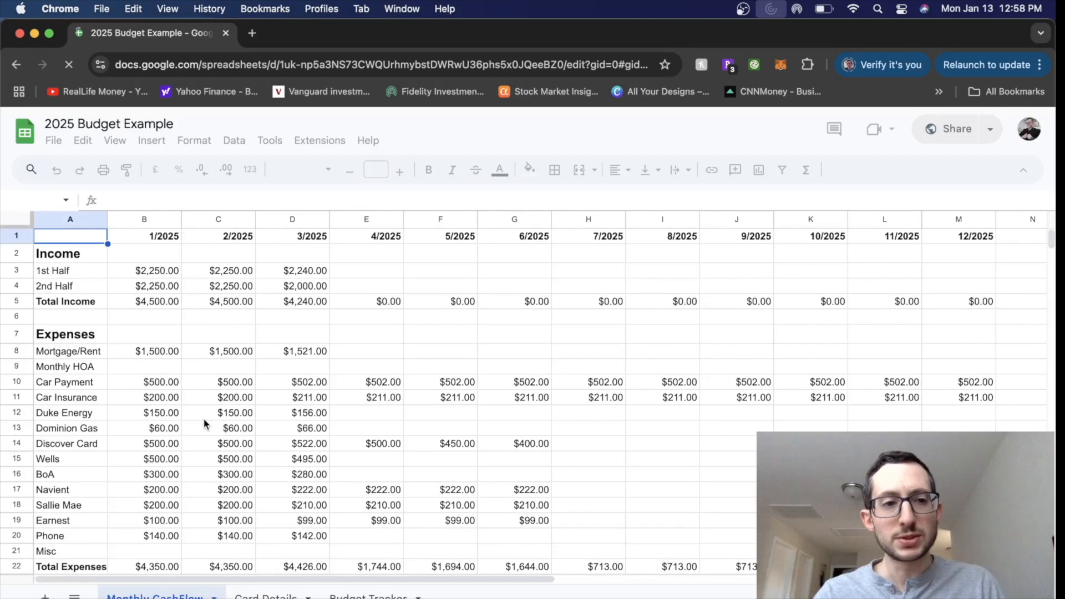
- Review the month columns from 1/2025 to 4/2025 and the Income rows, including January's Total Income formula
{"action": "left_click", "coordinate": [150, 217]}
{"action": "left_click", "coordinate": [227, 220]}
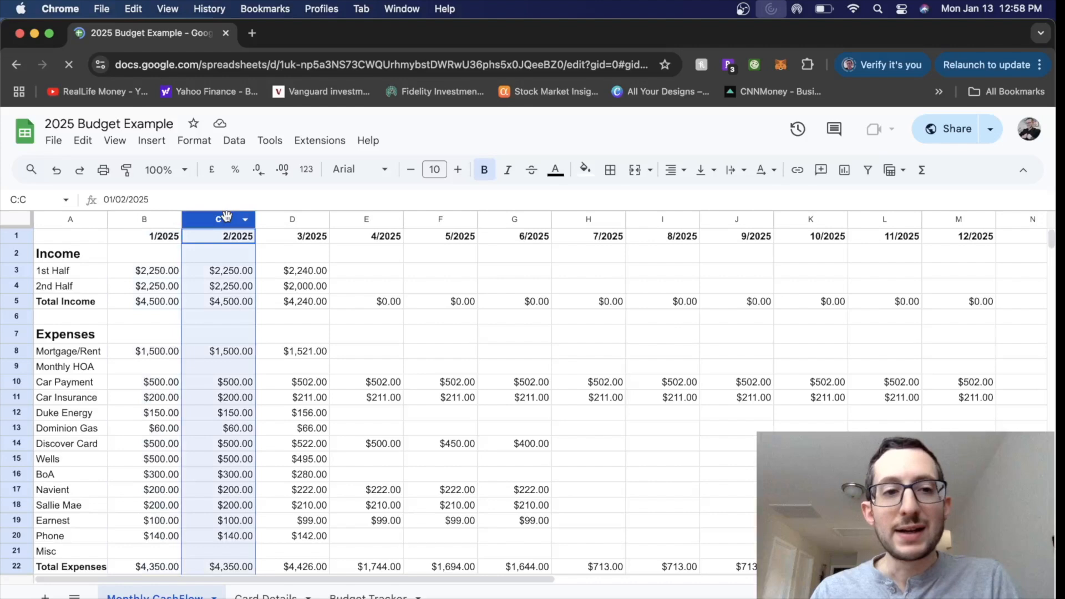
{"action": "left_click", "coordinate": [305, 219]}
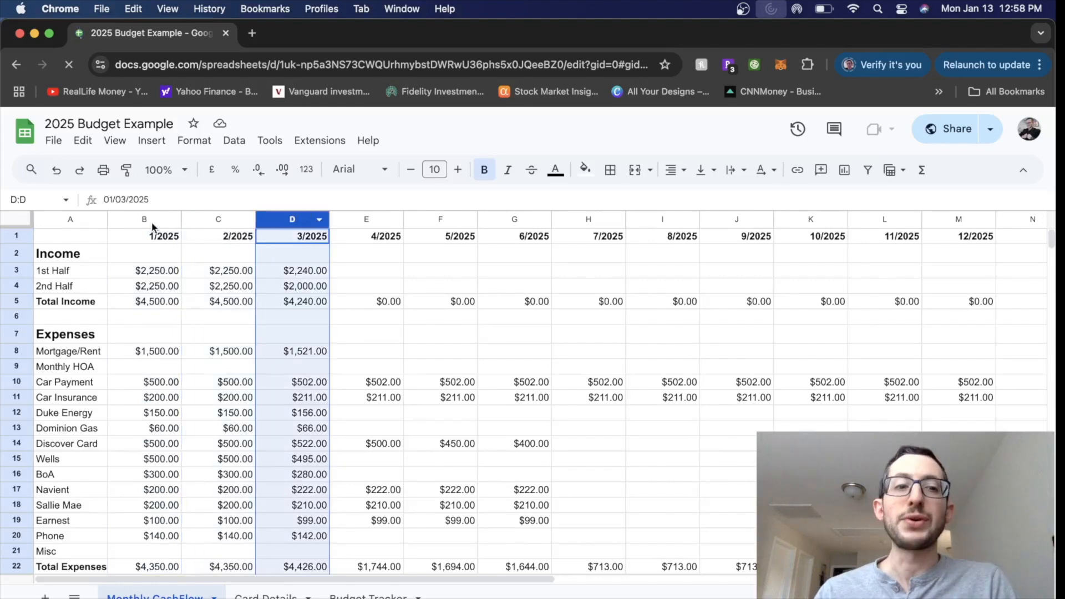
{"action": "left_click", "coordinate": [370, 217]}
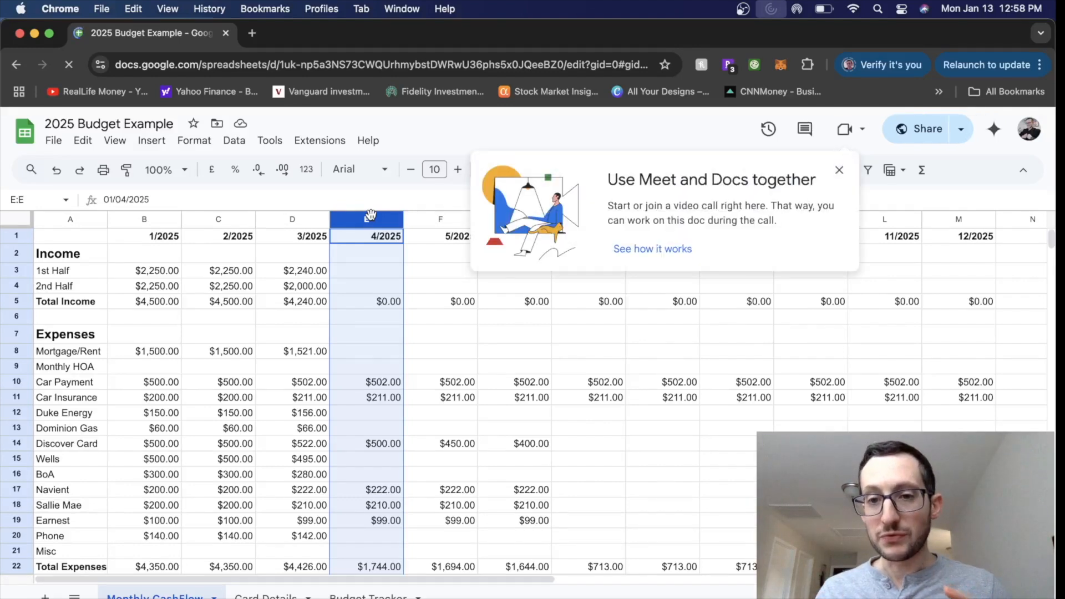
{"action": "left_click", "coordinate": [839, 170]}
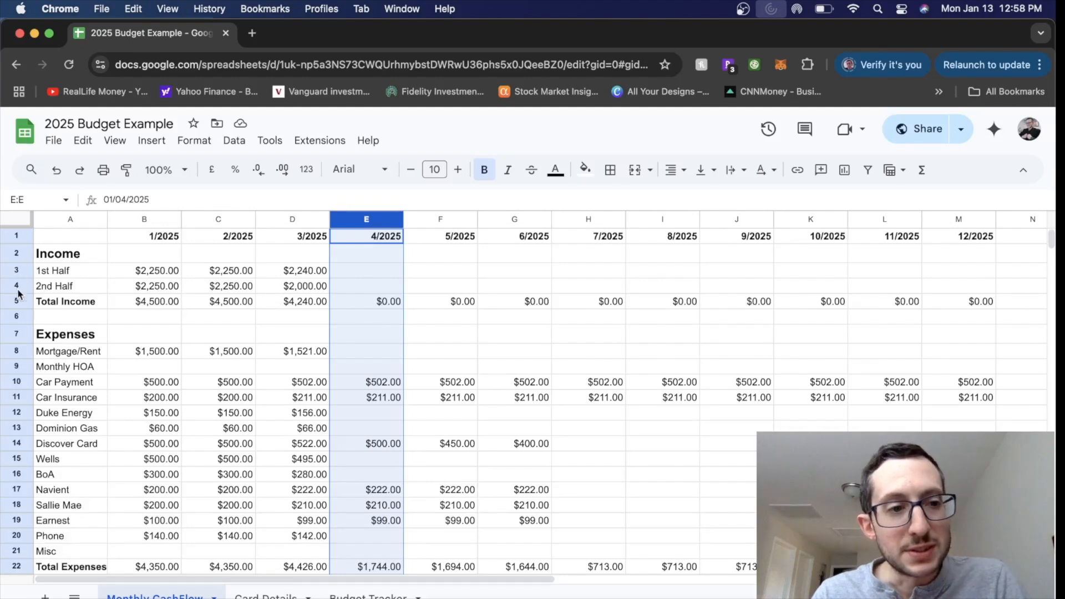
{"action": "left_click_drag", "start_coordinate": [16, 253], "coordinate": [18, 304]}
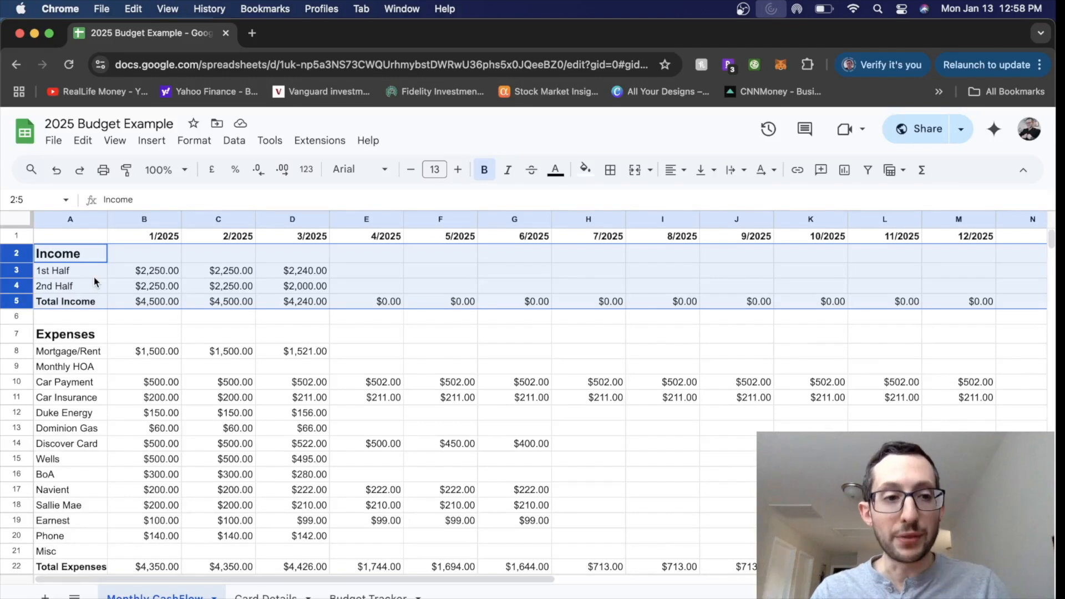
{"action": "left_click_drag", "start_coordinate": [93, 273], "coordinate": [149, 276]}
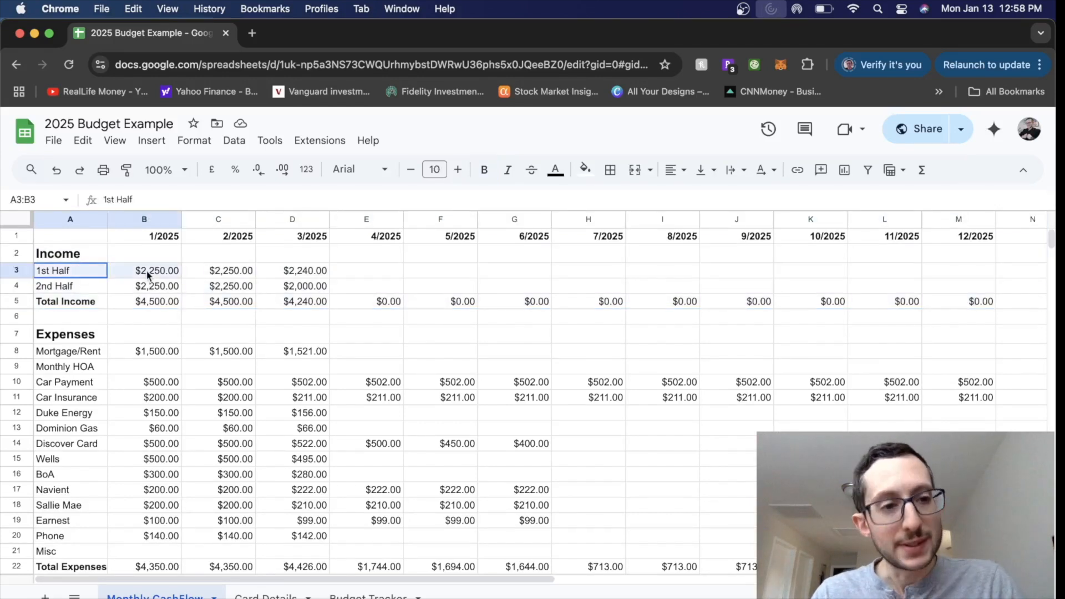
{"action": "left_click_drag", "start_coordinate": [87, 285], "coordinate": [167, 286]}
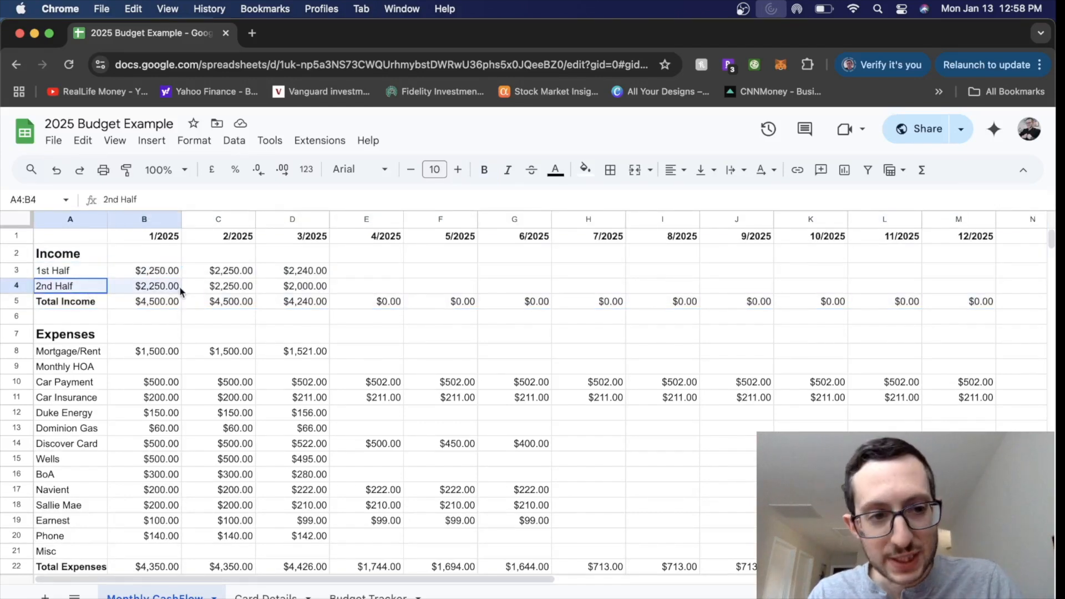
{"action": "left_click", "coordinate": [126, 308]}
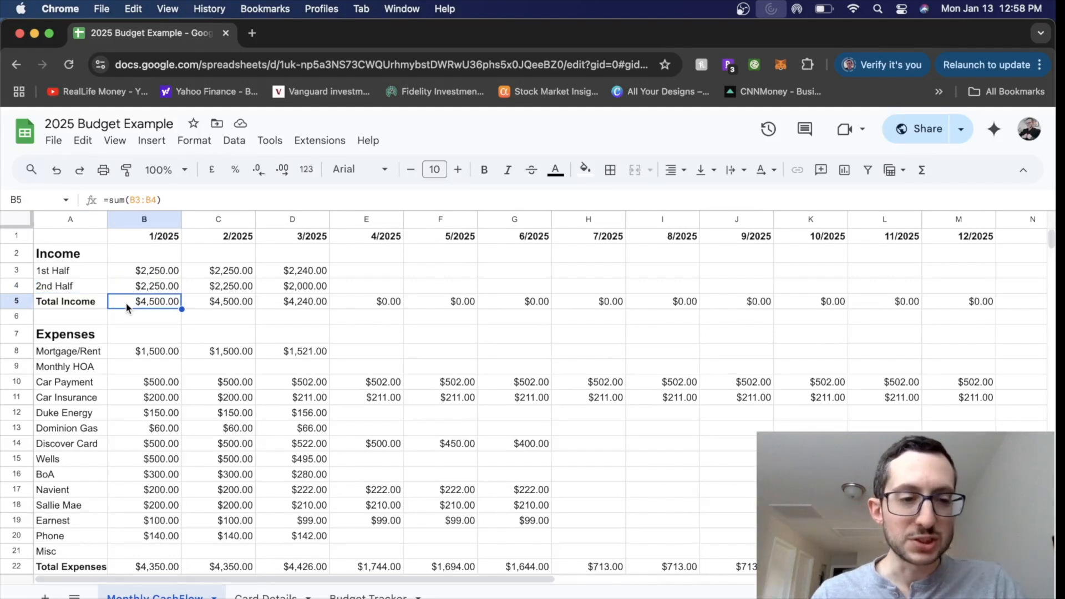
- Set January's 1st Half income in B3 to 2000 and check the Total Income cell
{"action": "left_click", "coordinate": [129, 271]}
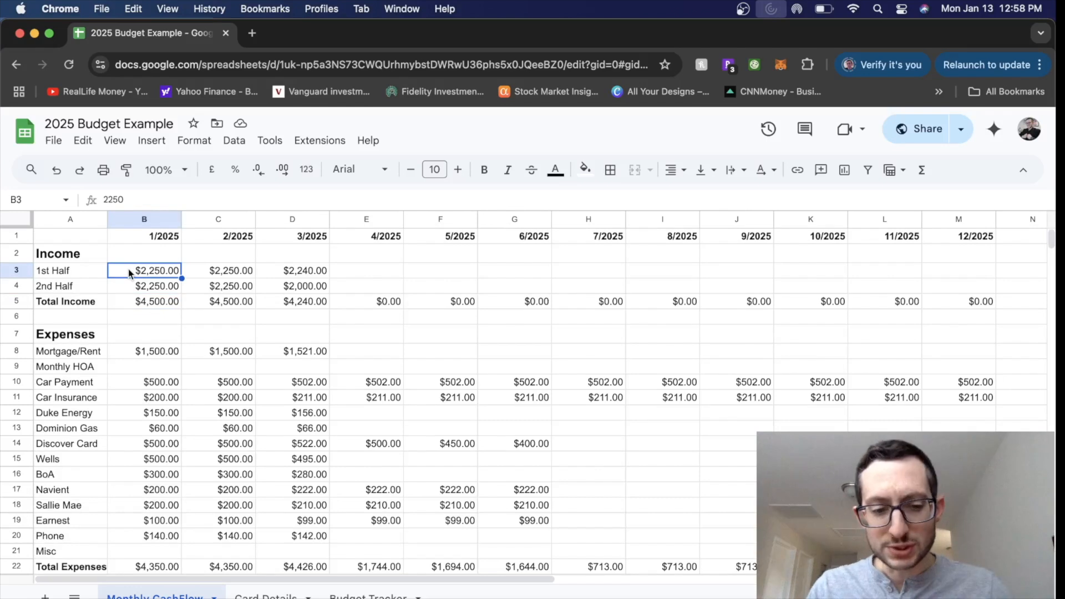
{"action": "type", "text": "2000"}
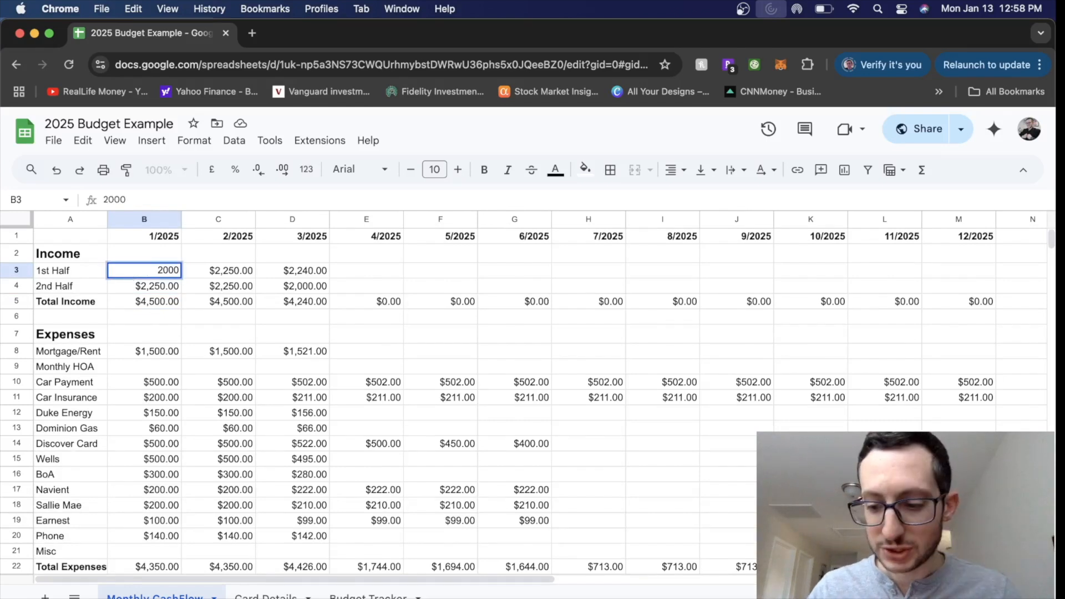
{"action": "key", "text": "Return"}
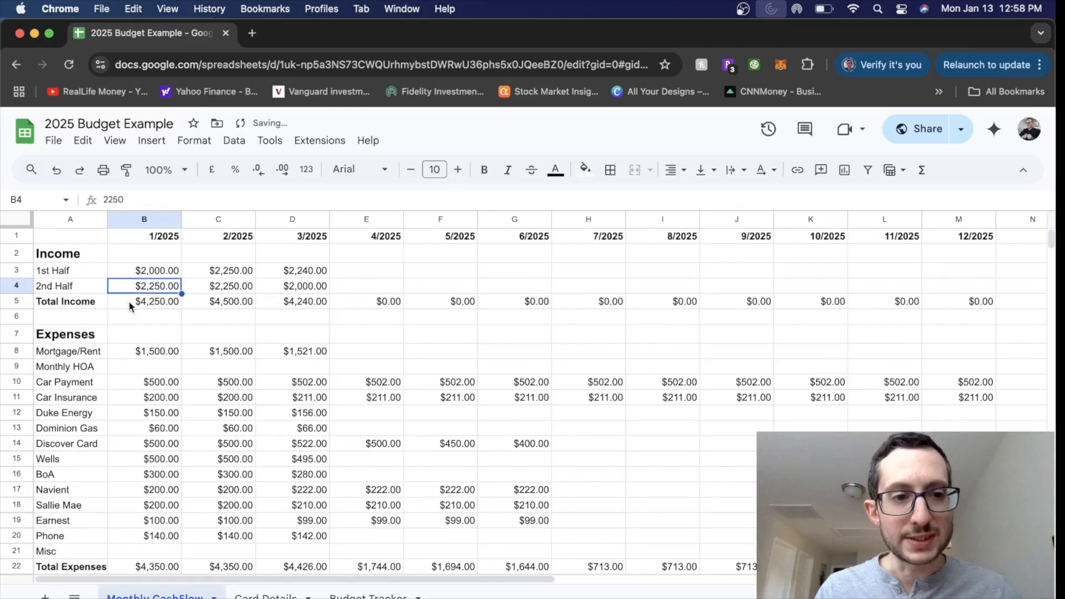
{"action": "left_click", "coordinate": [126, 302]}
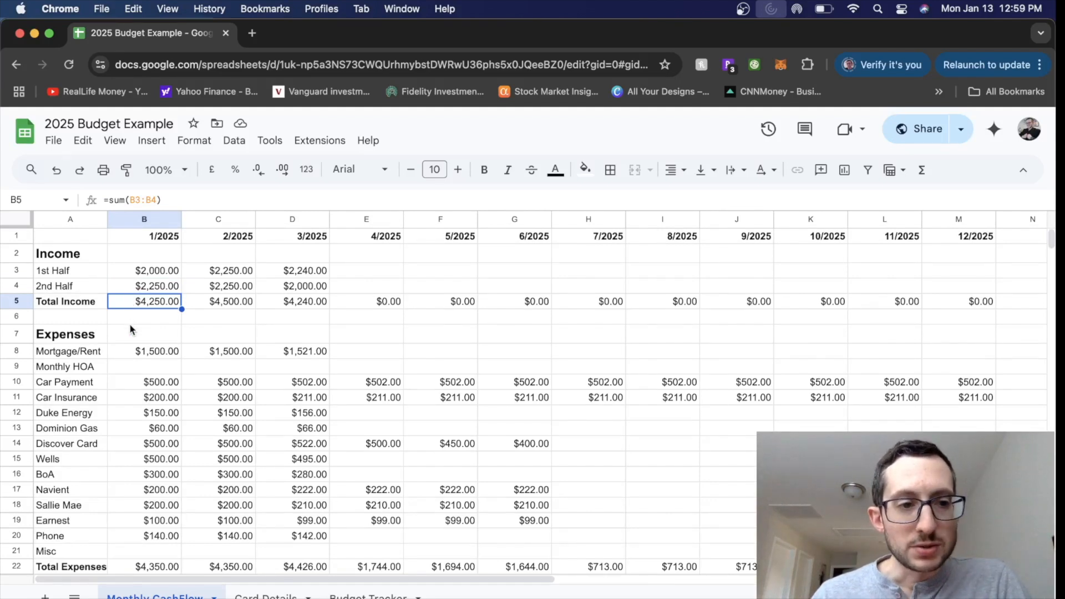
- Rename the Misc expense category in A21 as Other
{"action": "scroll", "coordinate": [130, 327], "scroll_direction": "down", "scroll_amount": 1}
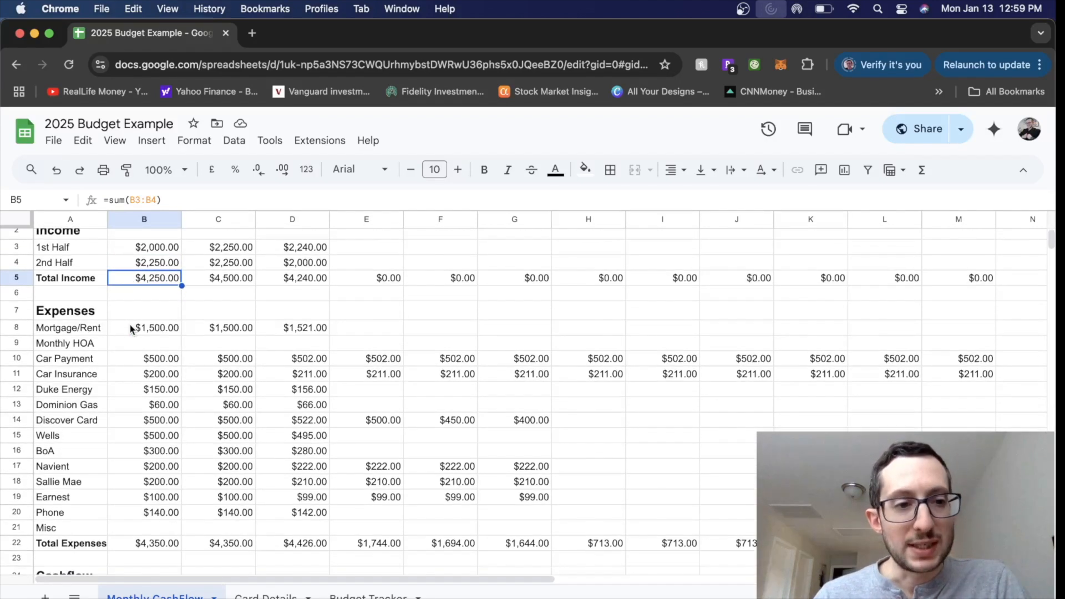
{"action": "left_click_drag", "start_coordinate": [71, 327], "coordinate": [65, 532]}
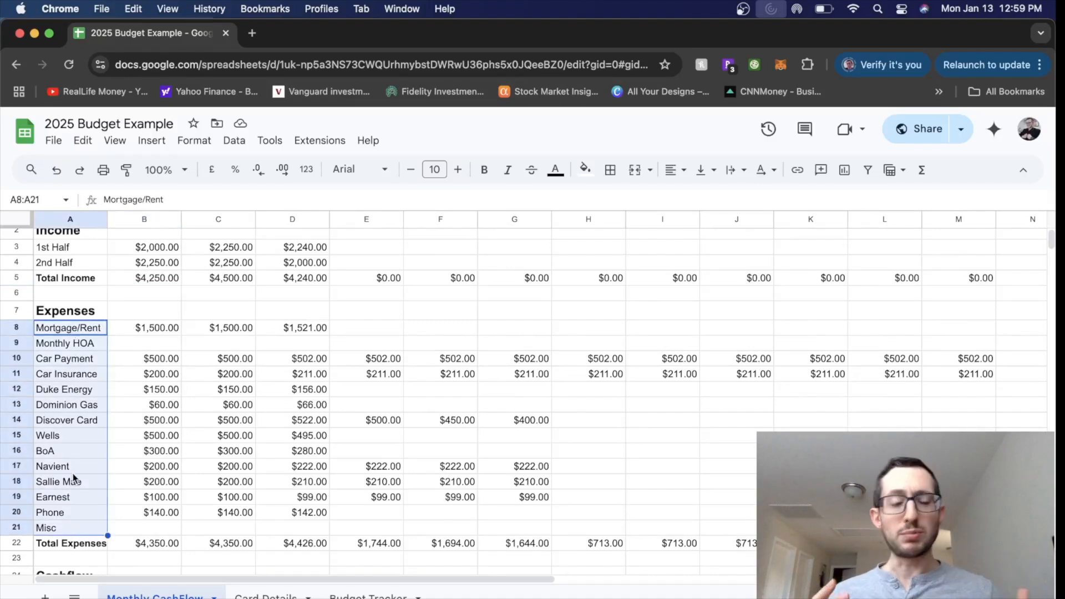
{"action": "left_click", "coordinate": [71, 532]}
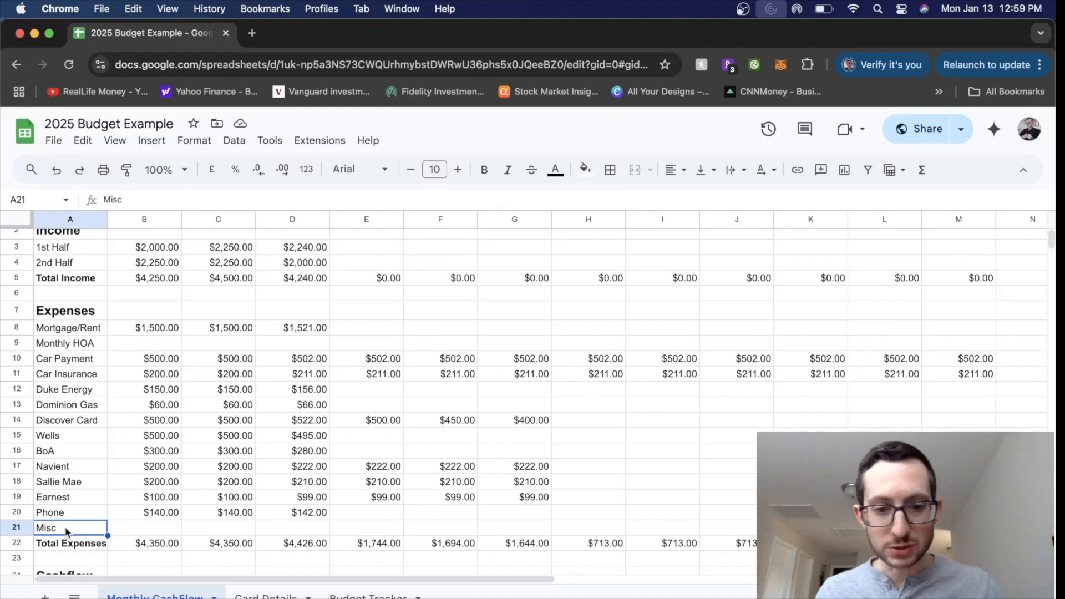
{"action": "type", "text": "Other"}
{"action": "key", "text": "Return"}
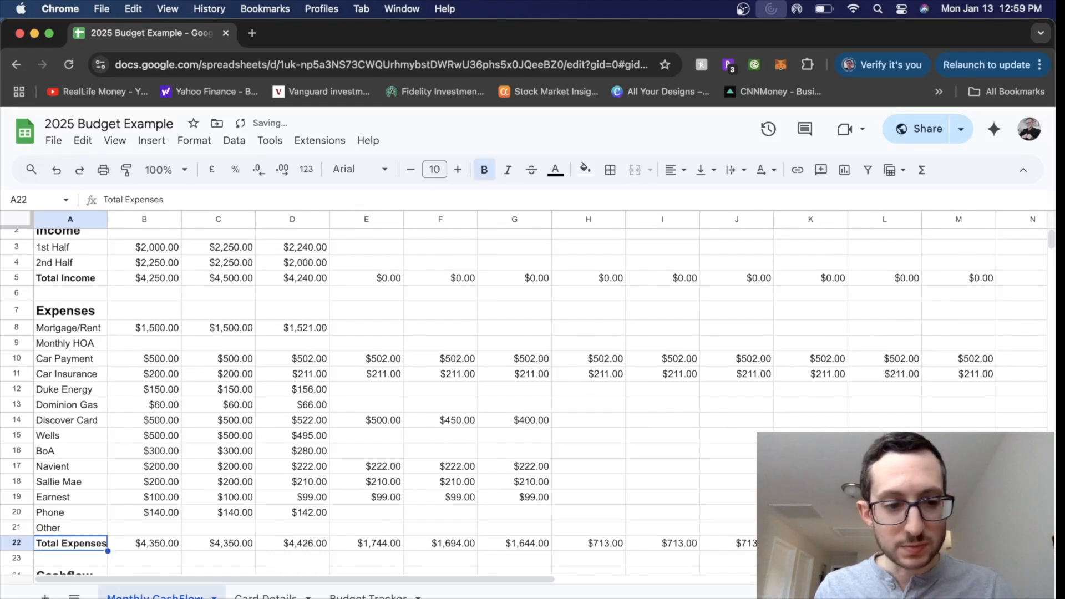
{"action": "left_click", "coordinate": [71, 527]}
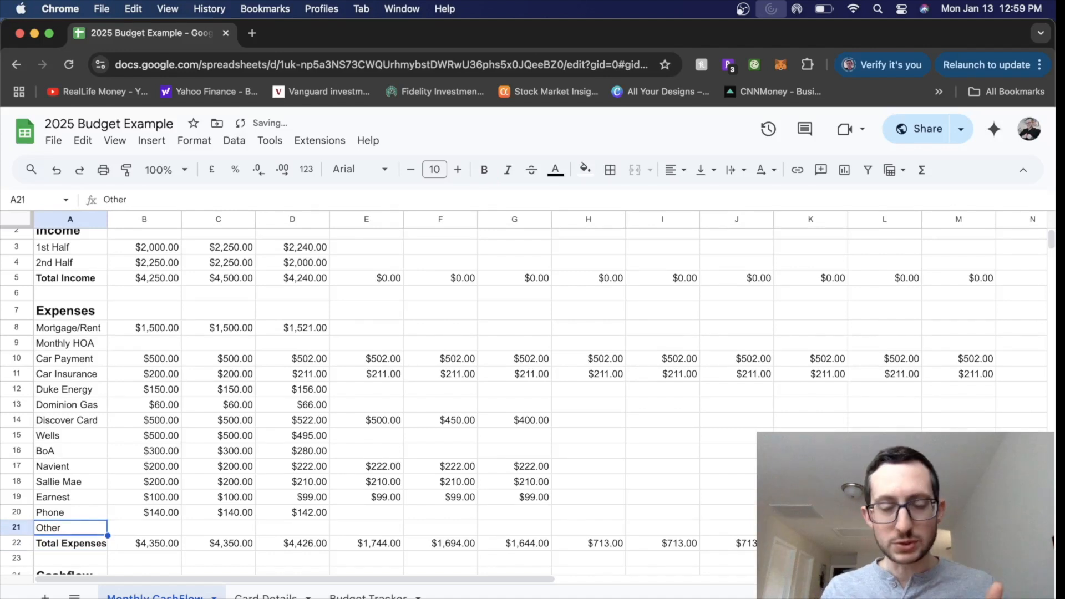
- Look through the expense categories from Mortgage/Rent and Monthly HOA down to Phone and Other
{"action": "left_click", "coordinate": [94, 344]}
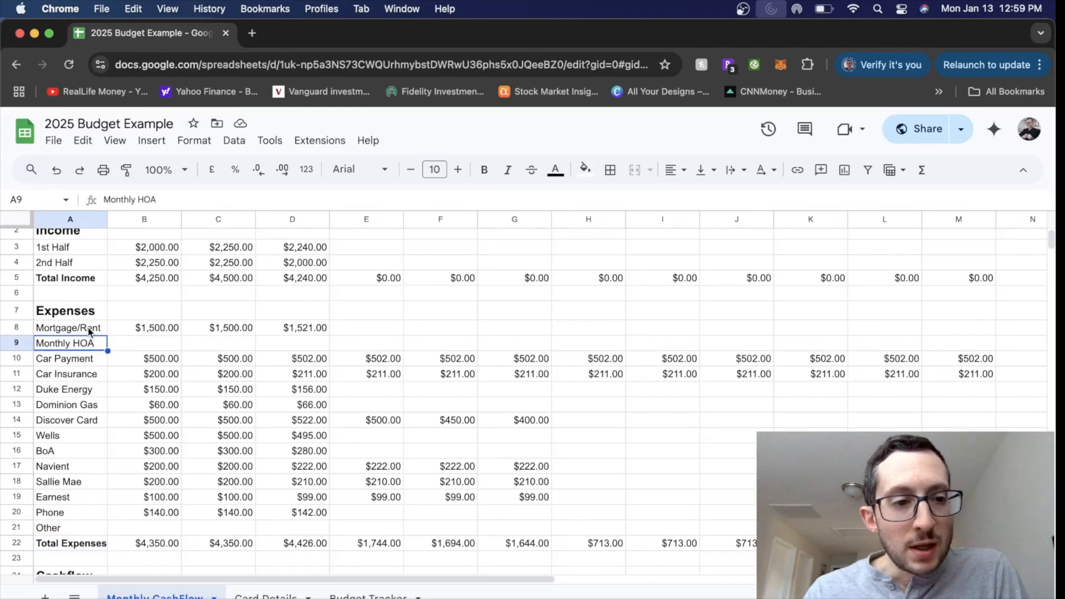
{"action": "left_click", "coordinate": [89, 331]}
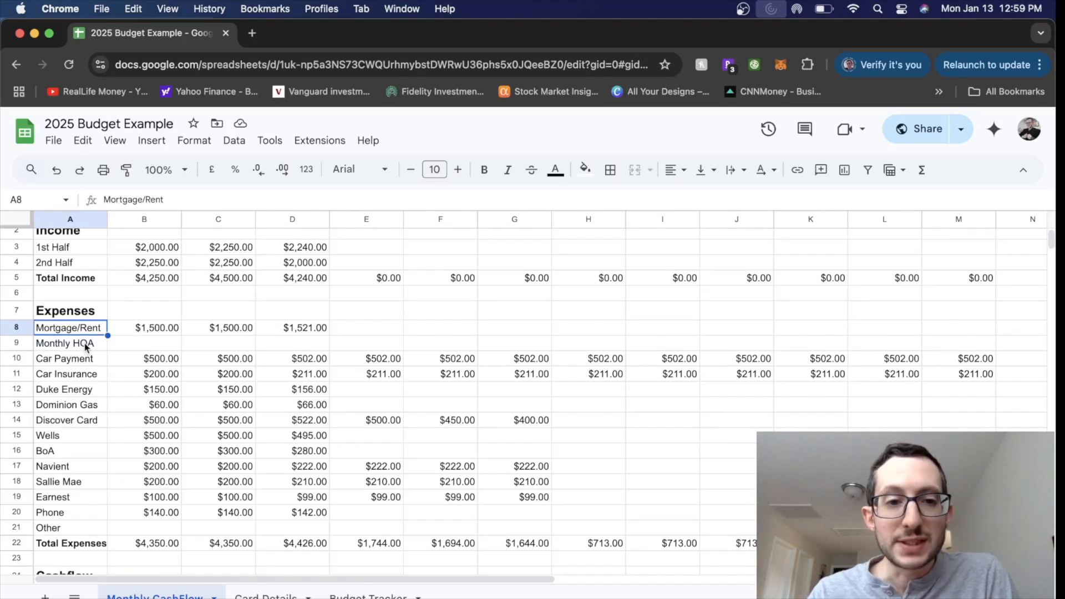
{"action": "left_click", "coordinate": [82, 362]}
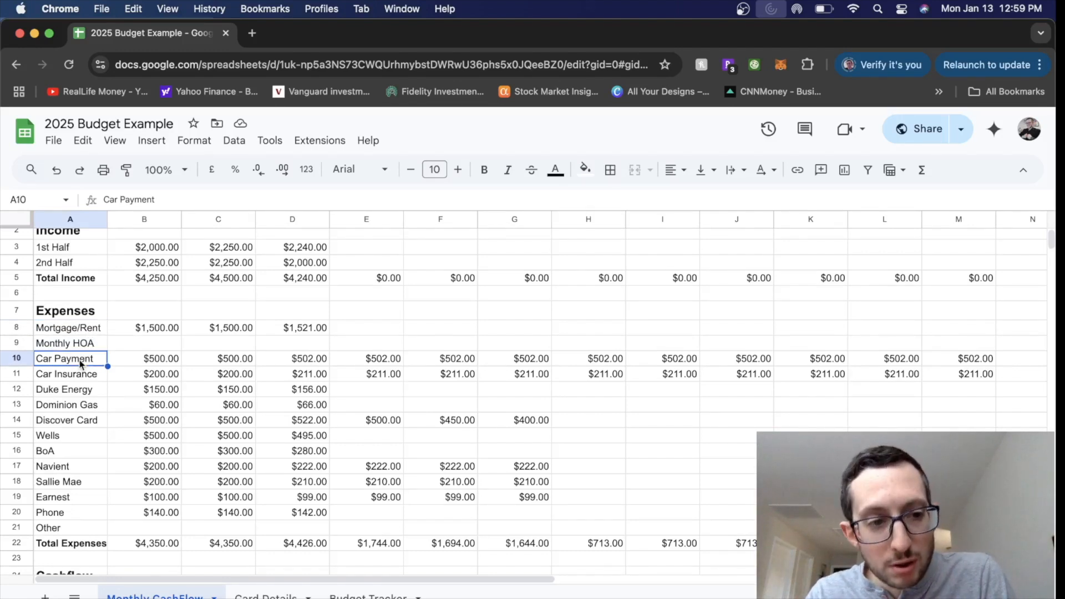
{"action": "left_click", "coordinate": [76, 377]}
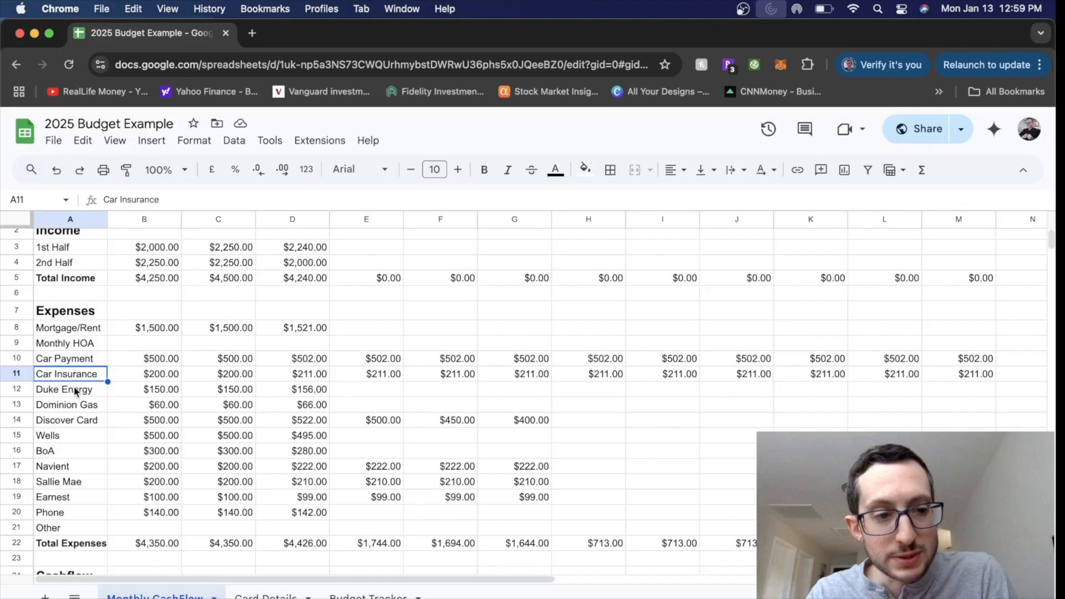
{"action": "left_click_drag", "start_coordinate": [85, 388], "coordinate": [86, 448]}
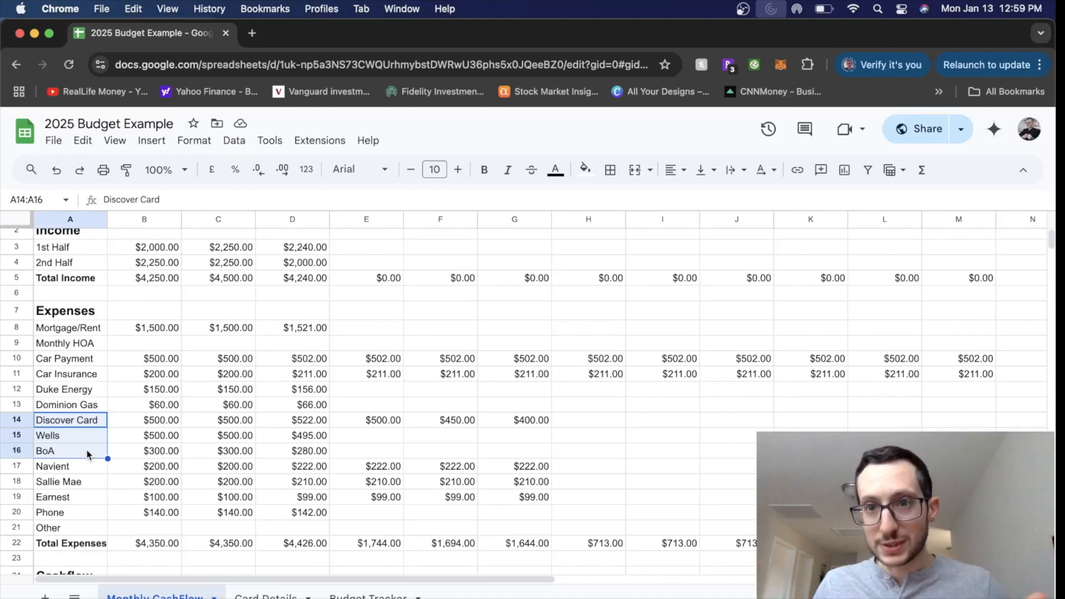
{"action": "left_click_drag", "start_coordinate": [83, 464], "coordinate": [88, 530]}
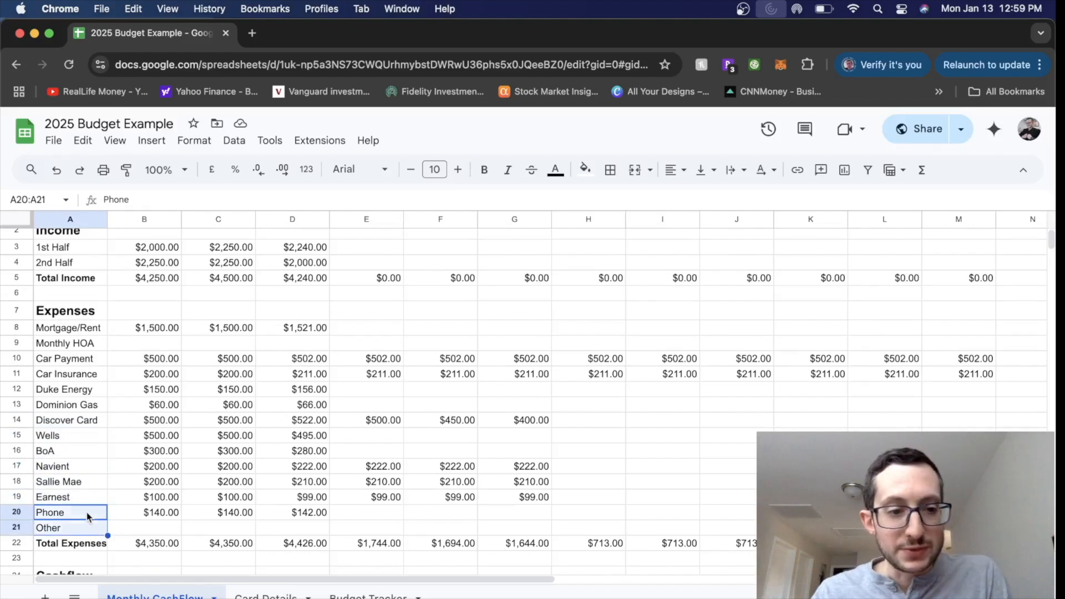
- Insert one row above the Phone expense and undo the insertion
{"action": "left_click", "coordinate": [87, 517]}
{"action": "left_click", "coordinate": [18, 512]}
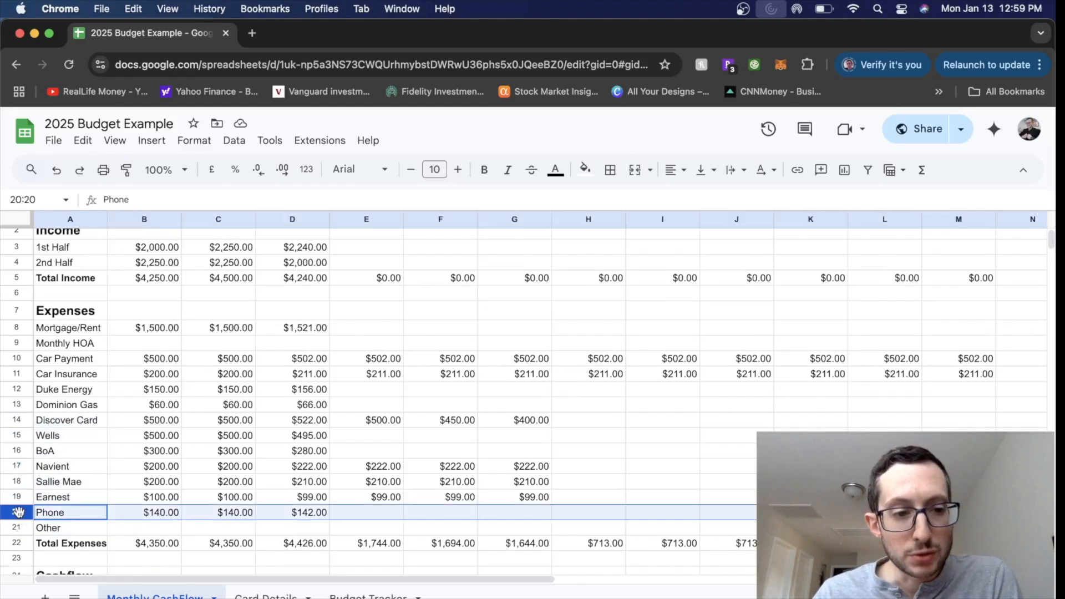
{"action": "right_click", "coordinate": [19, 512]}
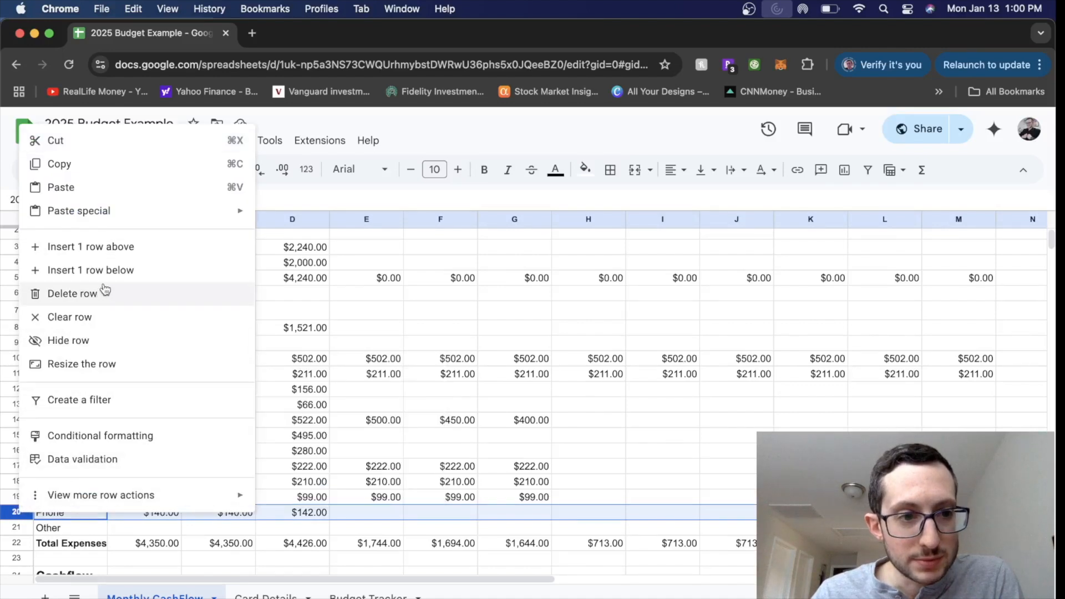
{"action": "left_click", "coordinate": [110, 255]}
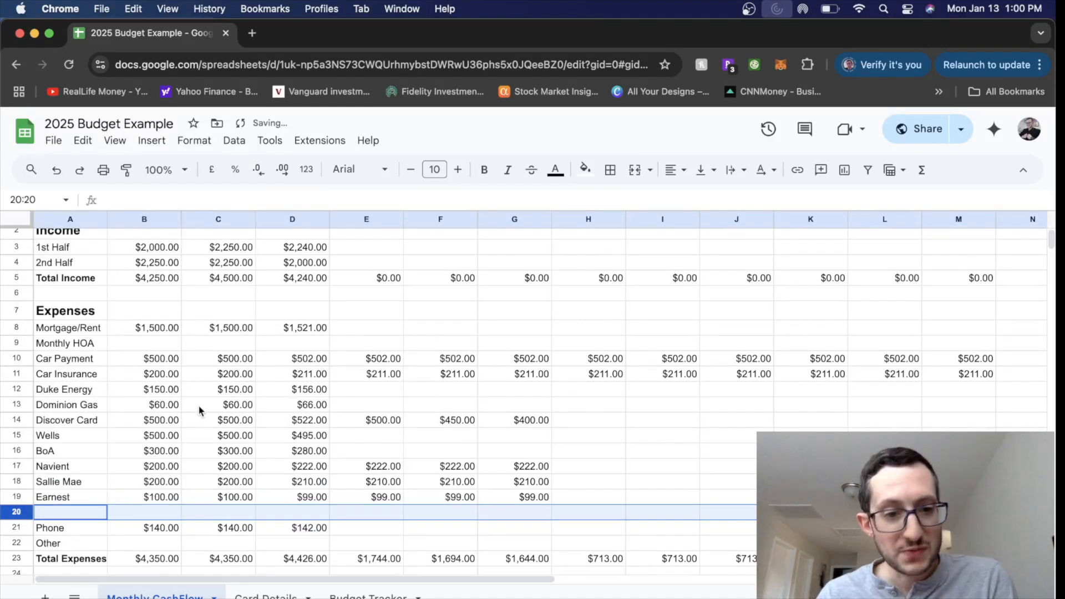
{"action": "key", "text": "super+z"}
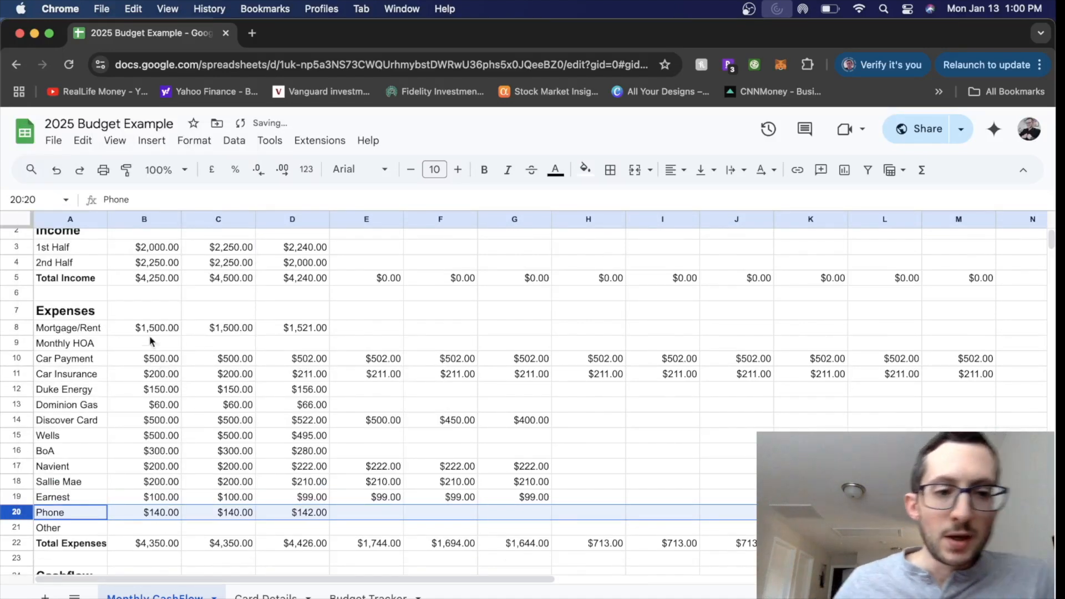
- Inspect the January and February expense amounts and the January Total Expenses formula in B22
{"action": "left_click_drag", "start_coordinate": [153, 330], "coordinate": [225, 517]}
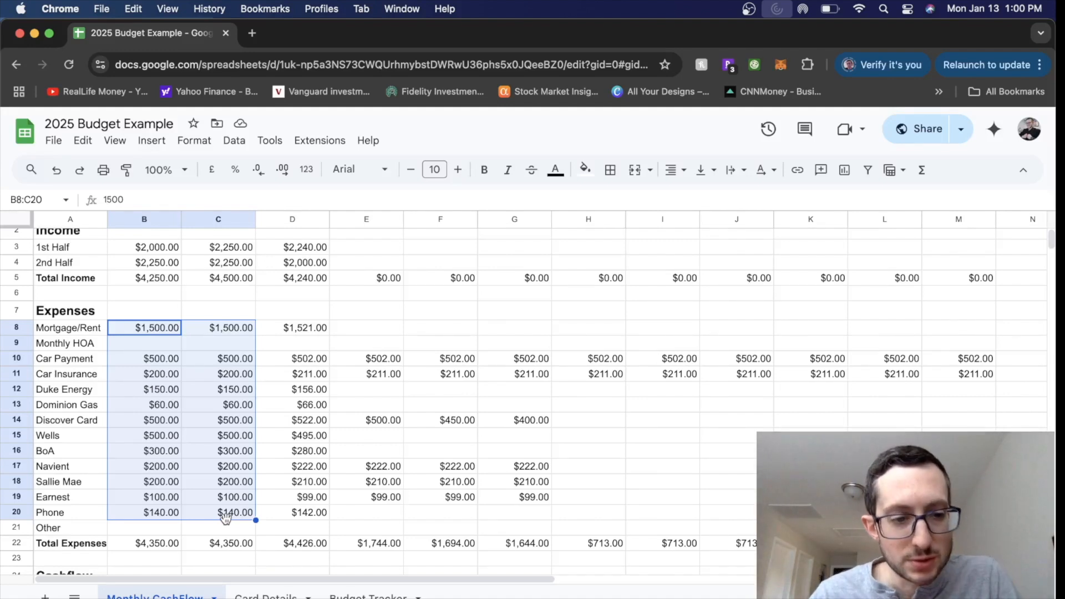
{"action": "left_click", "coordinate": [148, 422]}
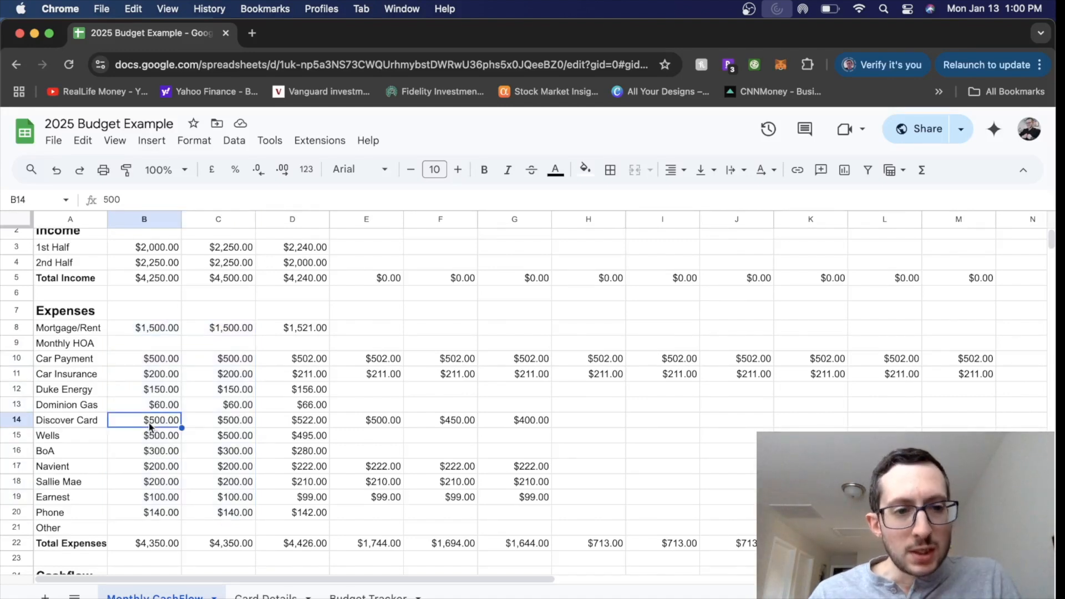
{"action": "left_click", "coordinate": [125, 541]}
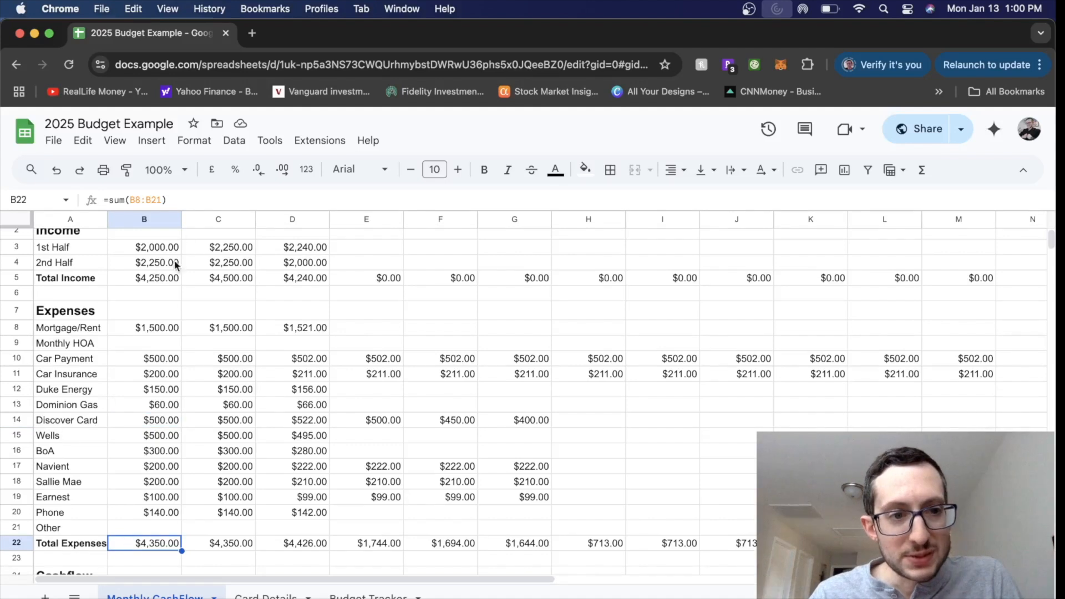
{"action": "key", "text": "Return"}
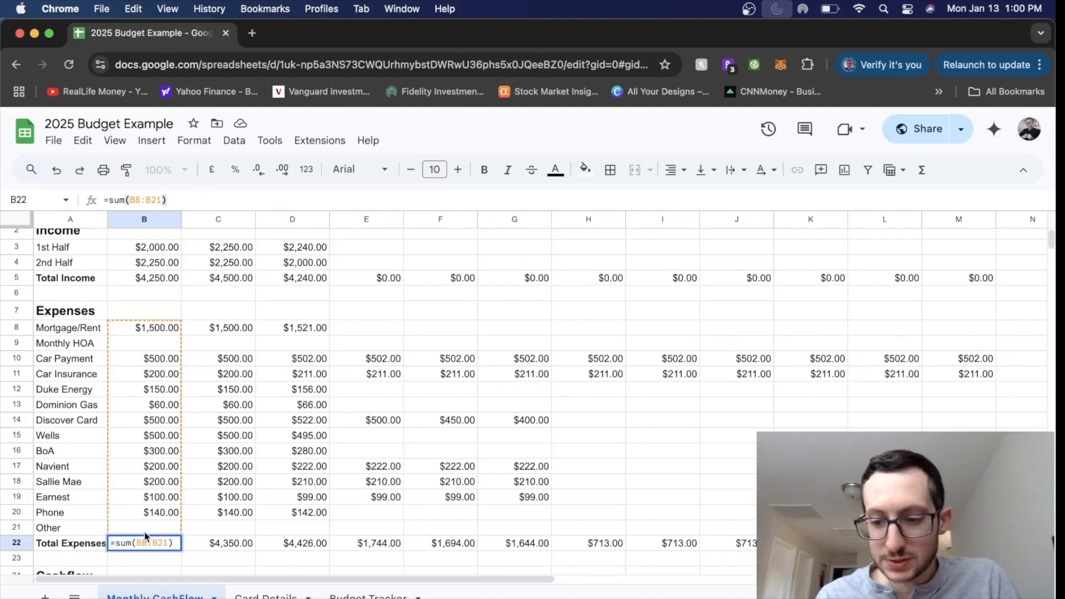
{"action": "key", "text": "Return"}
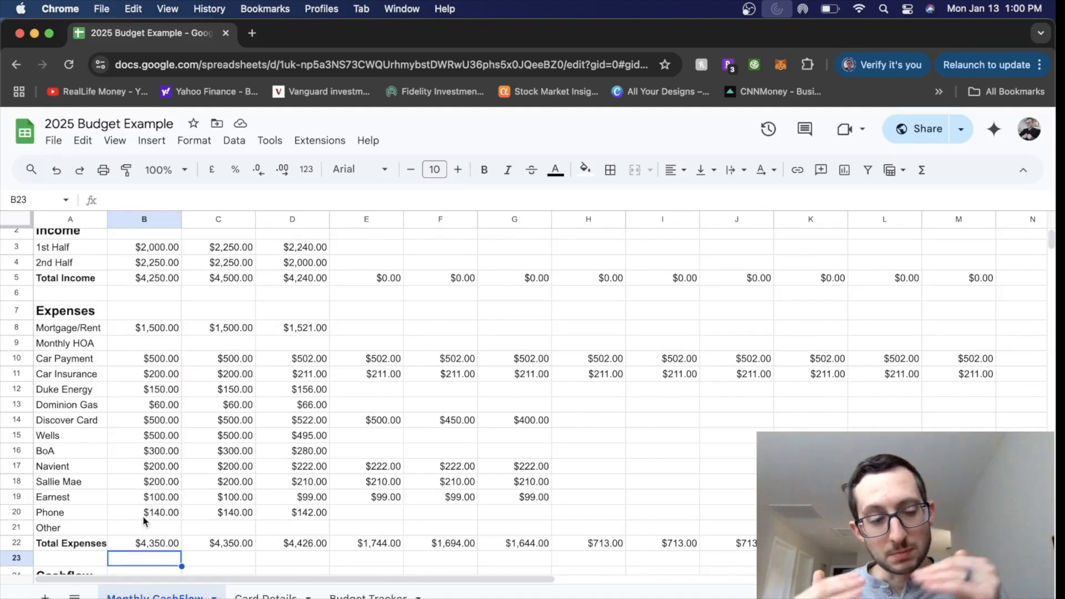
- Set January's 1st Half income in B3 to 2250 and inspect the January Savings formula in B25
{"action": "left_click", "coordinate": [132, 251]}
{"action": "type", "text": "2250"}
{"action": "key", "text": "Return"}
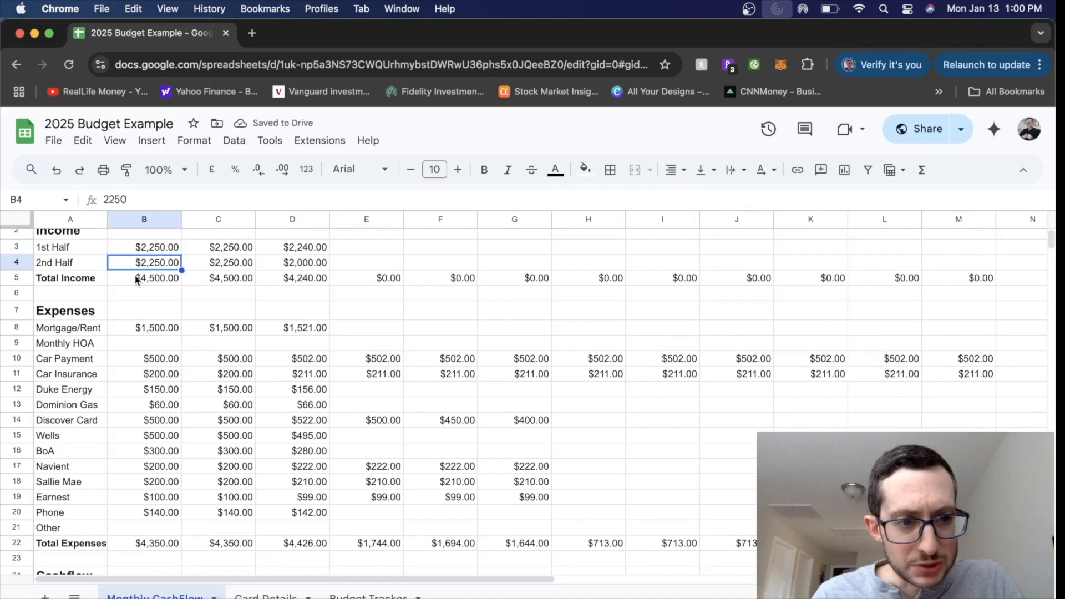
{"action": "scroll", "coordinate": [136, 279], "scroll_direction": "down", "scroll_amount": 2}
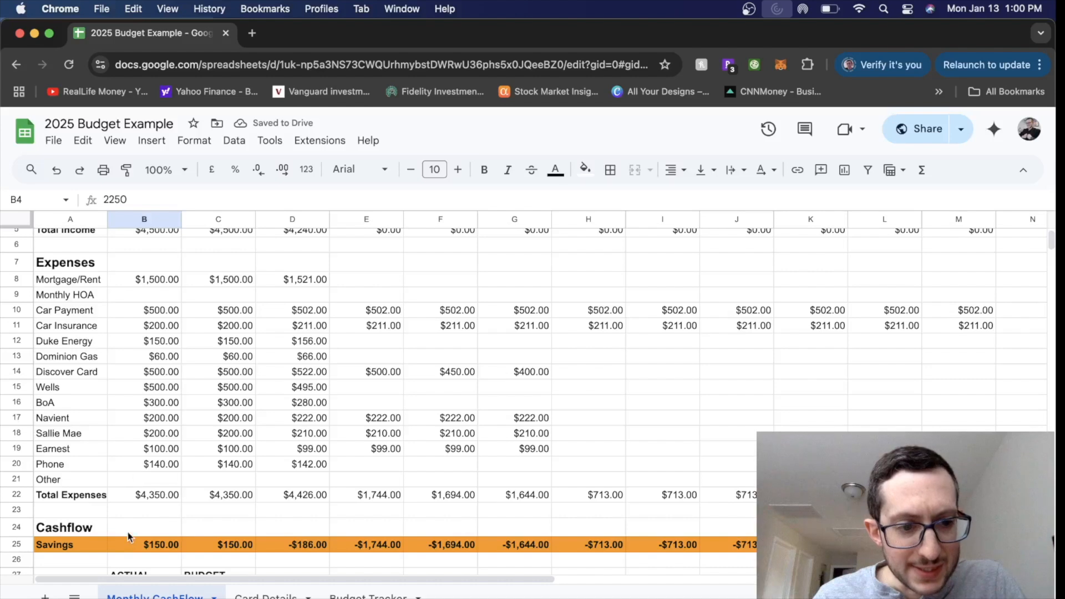
{"action": "left_click", "coordinate": [129, 545]}
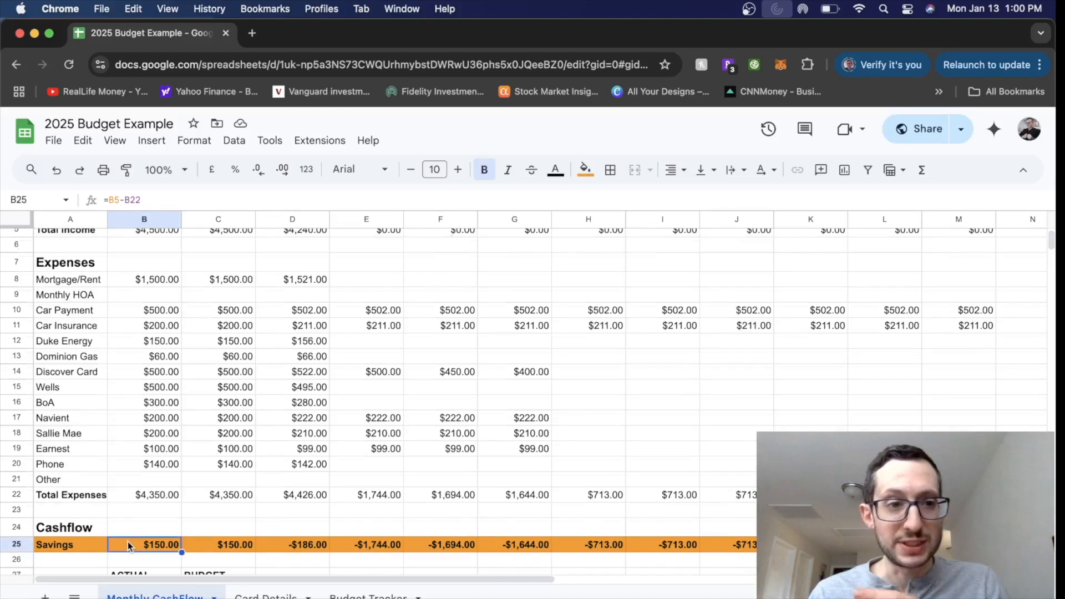
- Inspect January's Total Income formula in B5, Total Expenses formula in B22 and Savings formula in B25
{"action": "scroll", "coordinate": [128, 544], "scroll_direction": "up", "scroll_amount": 3}
{"action": "left_click", "coordinate": [129, 302]}
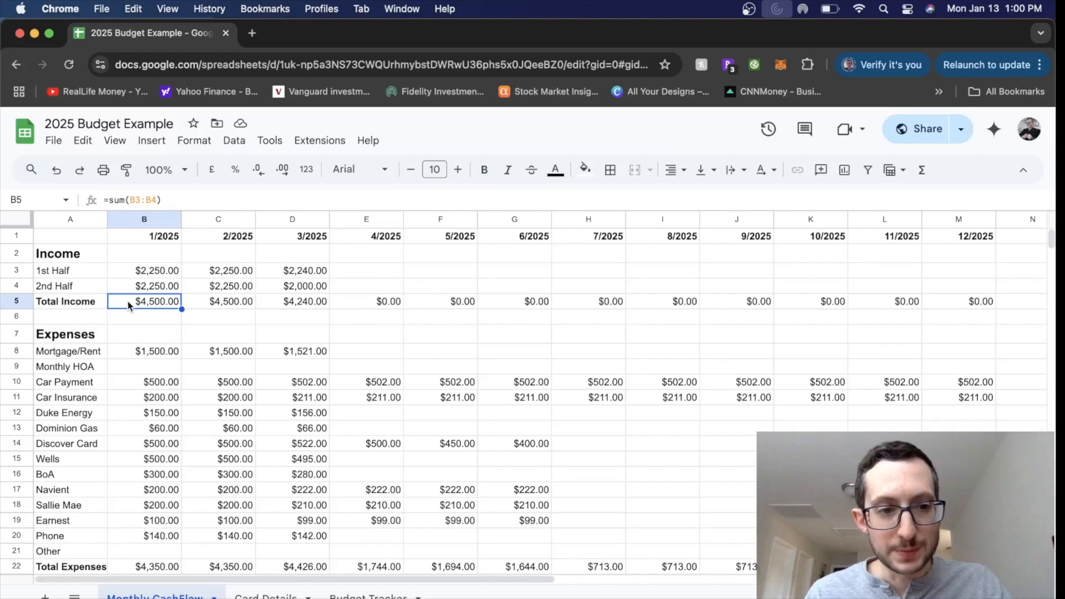
{"action": "scroll", "coordinate": [128, 305], "scroll_direction": "down", "scroll_amount": 4}
{"action": "left_click", "coordinate": [124, 456]}
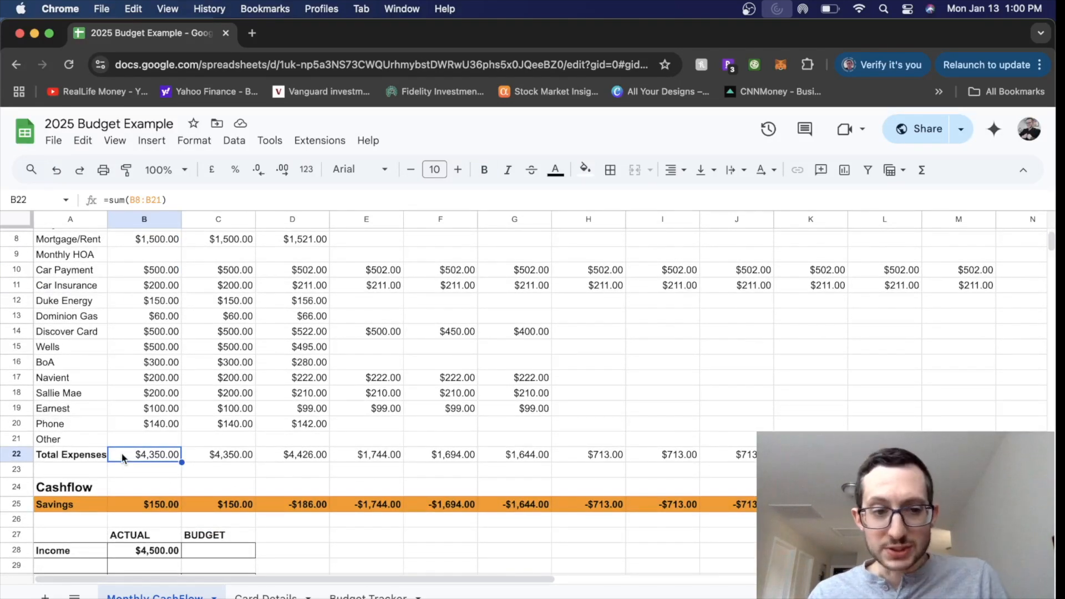
{"action": "left_click", "coordinate": [128, 502]}
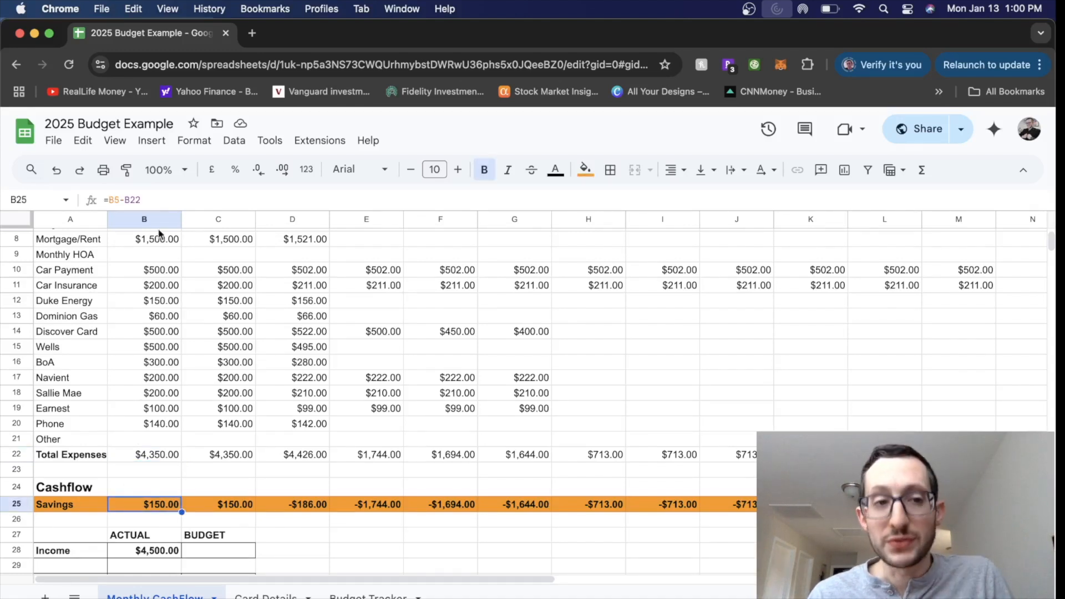
- Open January's Savings formula in B25, trace its references to Total Income and Total Expenses, and close it unchanged
{"action": "left_click", "coordinate": [168, 200]}
{"action": "scroll", "coordinate": [151, 299], "scroll_direction": "up", "scroll_amount": 5}
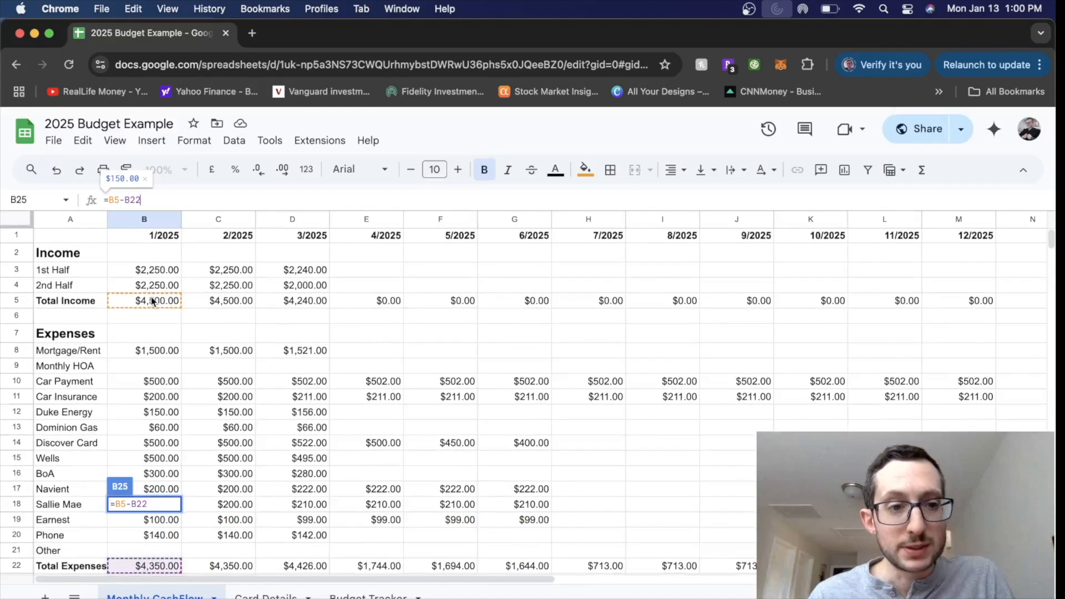
{"action": "scroll", "coordinate": [144, 332], "scroll_direction": "down", "scroll_amount": 5}
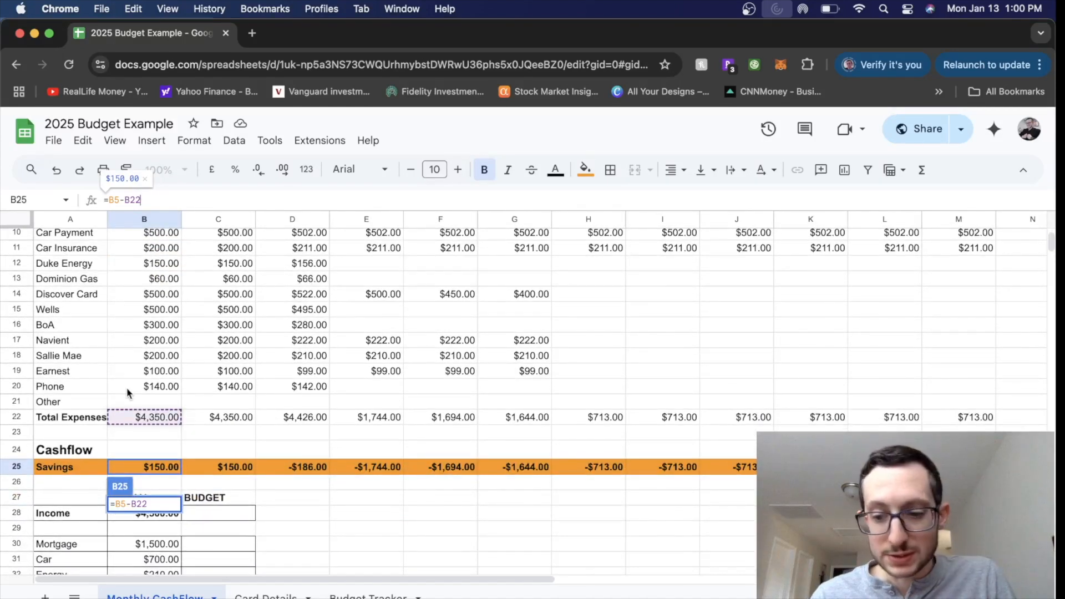
{"action": "key", "text": "Return"}
{"action": "left_click", "coordinate": [132, 468]}
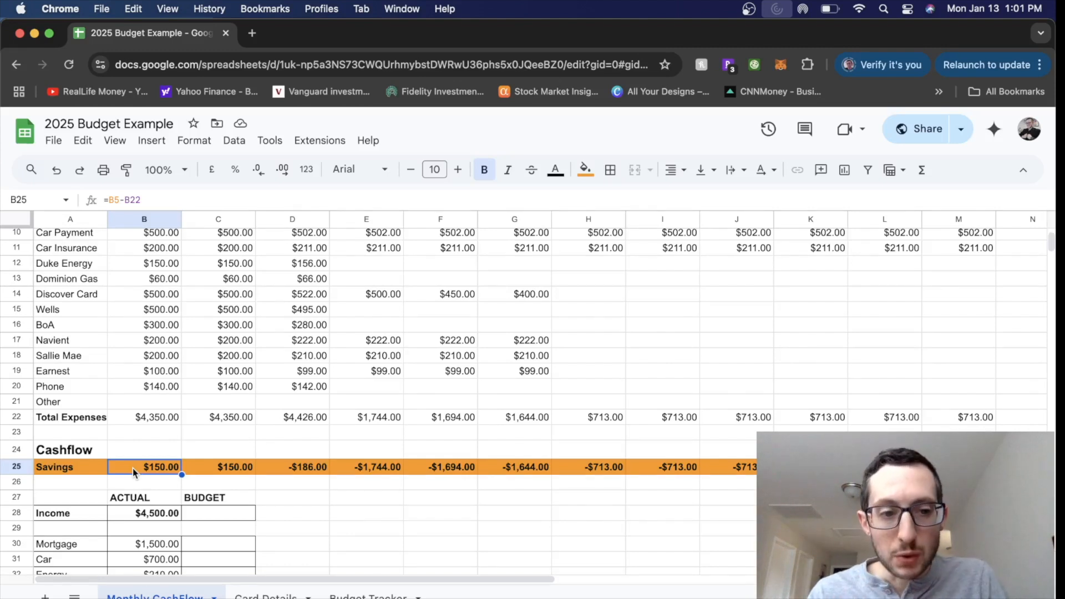
- Inspect the March Savings formula in D25 and review the January to March columns from income to cashflow
{"action": "left_click", "coordinate": [288, 465]}
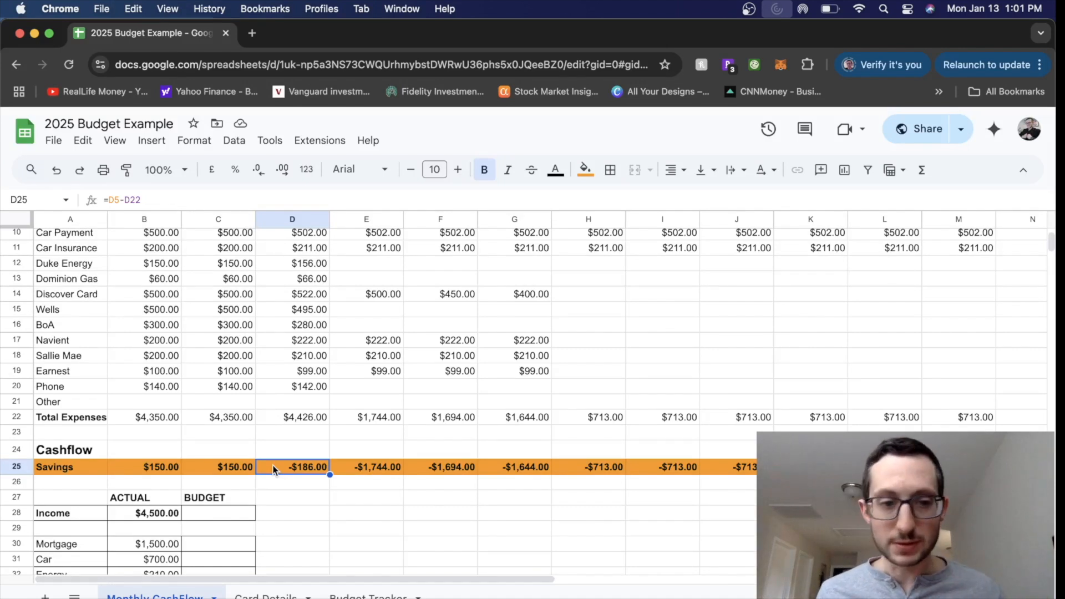
{"action": "scroll", "coordinate": [271, 469], "scroll_direction": "up", "scroll_amount": 5}
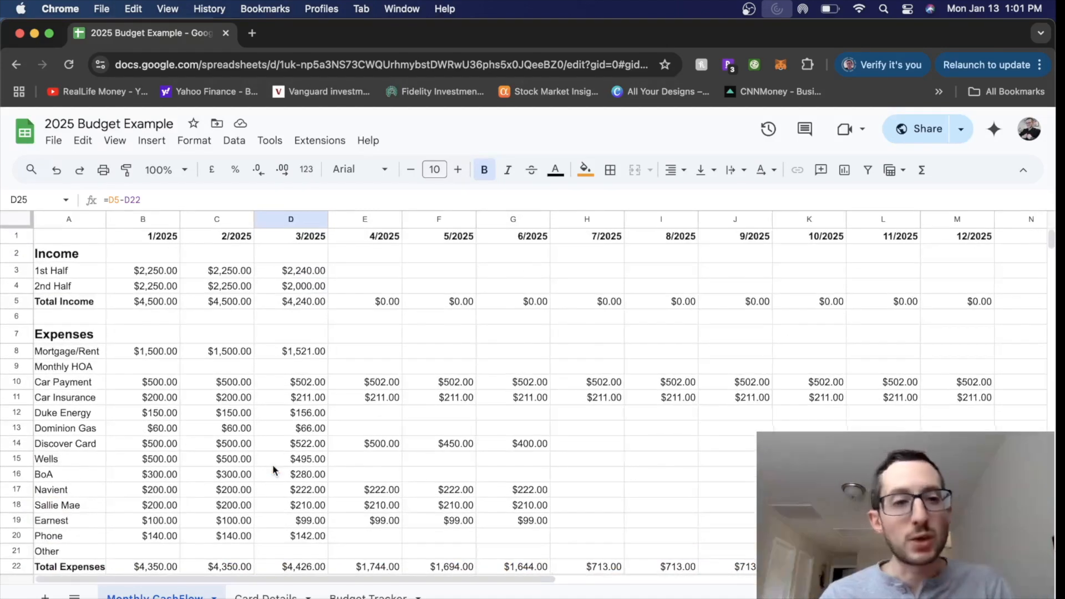
{"action": "left_click_drag", "start_coordinate": [145, 218], "coordinate": [324, 225]}
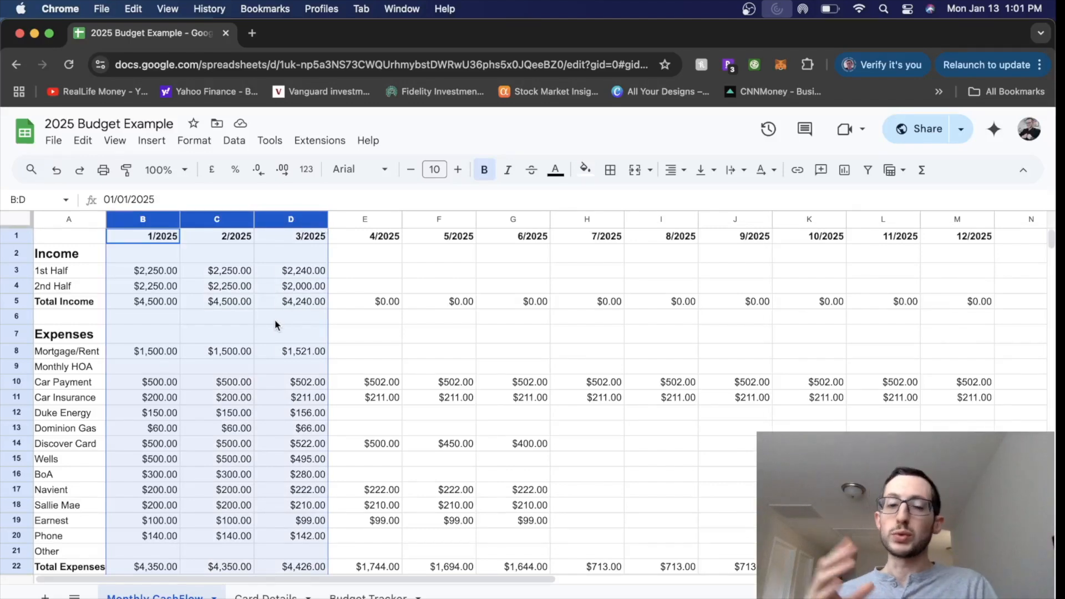
{"action": "scroll", "coordinate": [275, 320], "scroll_direction": "down", "scroll_amount": 6}
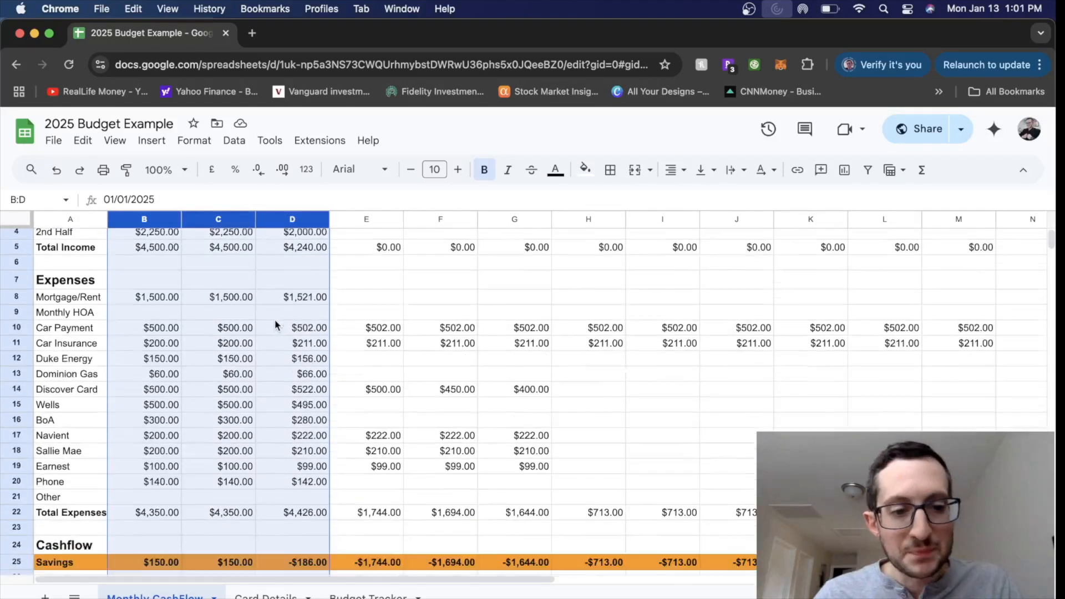
{"action": "scroll", "coordinate": [275, 322], "scroll_direction": "down", "scroll_amount": 5}
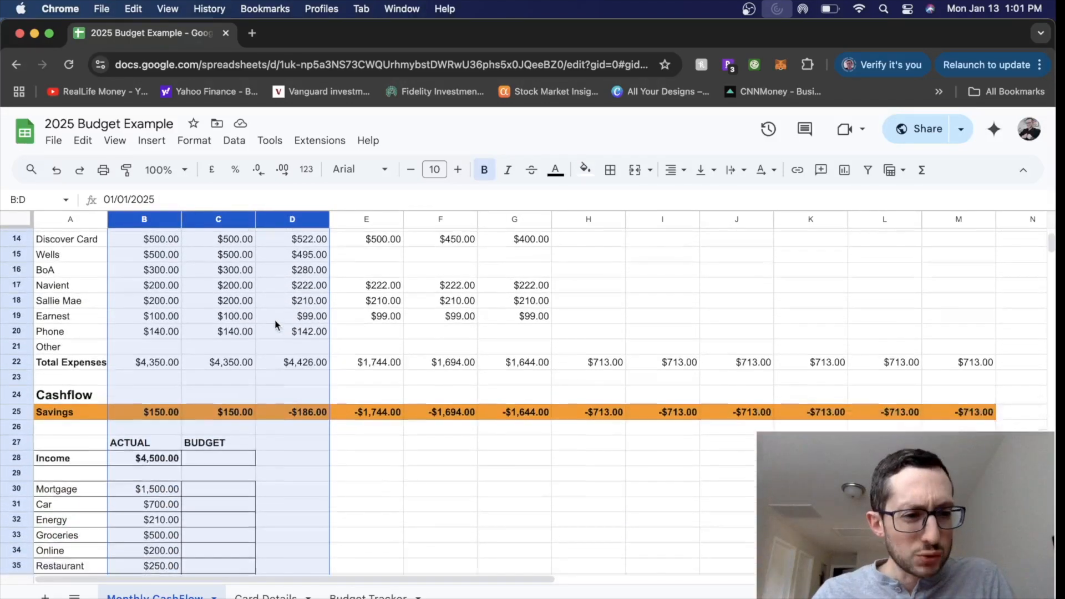
- Inspect the Actual Income formula in B28 and trace it to January's Total Income in B5
{"action": "left_click", "coordinate": [309, 390]}
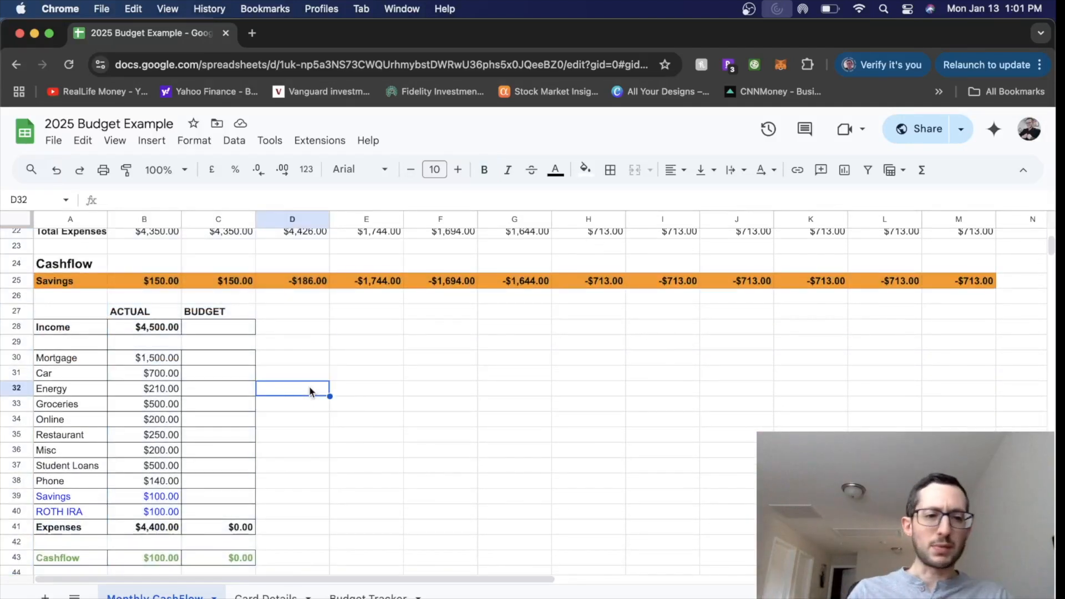
{"action": "left_click", "coordinate": [122, 330]}
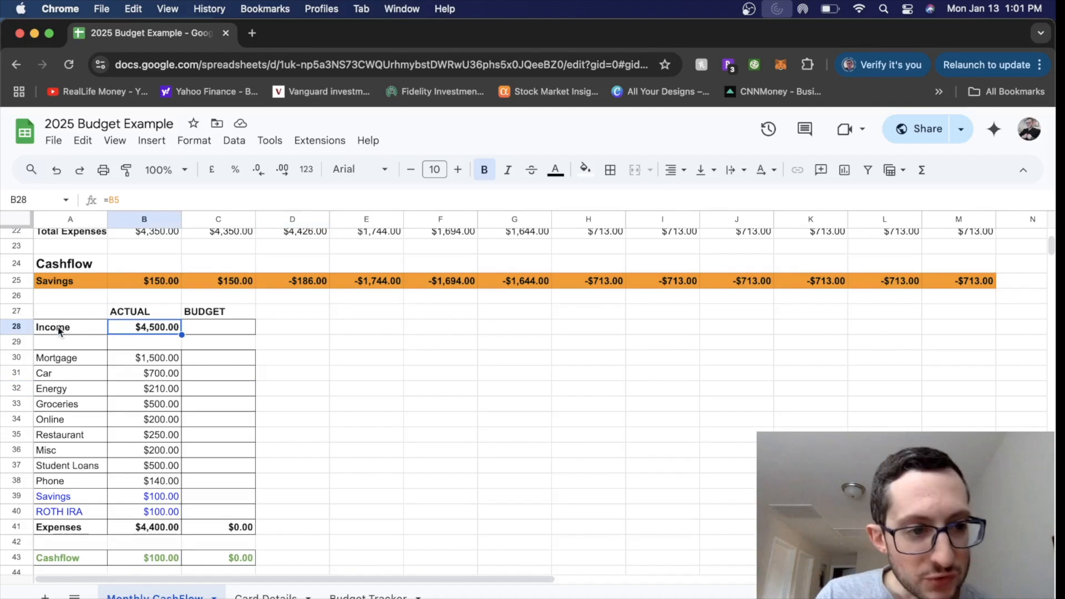
{"action": "scroll", "coordinate": [127, 331], "scroll_direction": "up", "scroll_amount": 2}
{"action": "scroll", "coordinate": [127, 331], "scroll_direction": "up", "scroll_amount": 8}
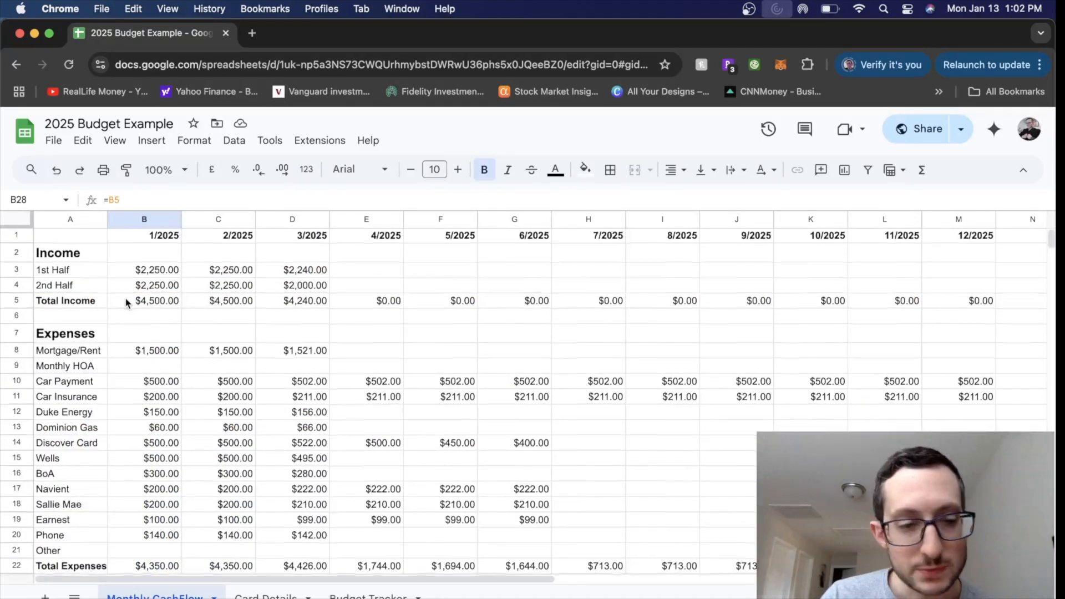
{"action": "scroll", "coordinate": [126, 302], "scroll_direction": "down", "scroll_amount": 8}
{"action": "scroll", "coordinate": [125, 299], "scroll_direction": "down", "scroll_amount": 1}
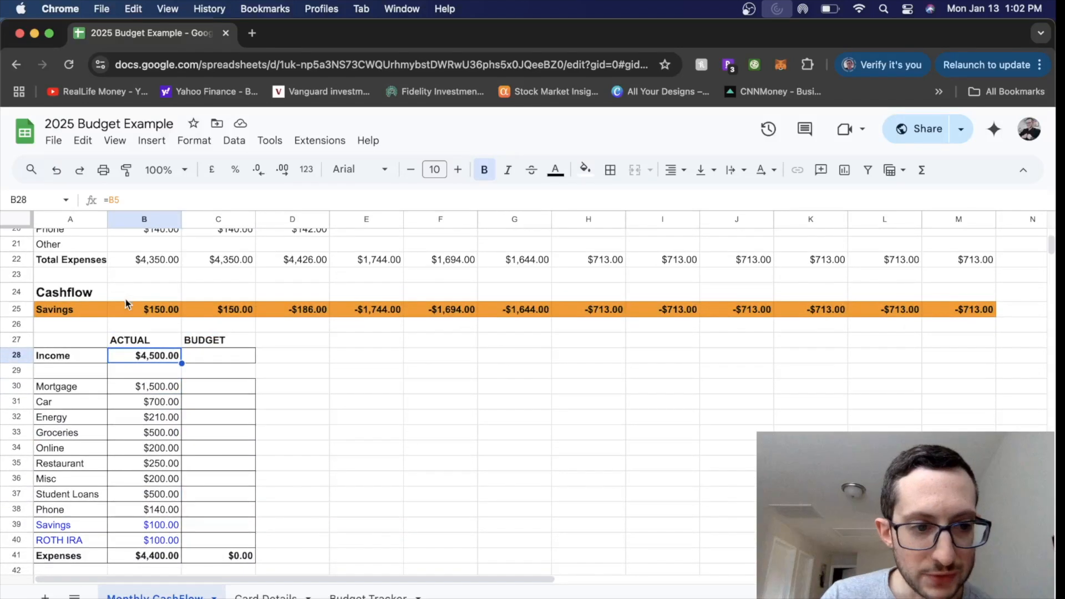
- Inspect the Actual column's Mortgage, Car and Energy formulas in B30 to B32
{"action": "left_click", "coordinate": [118, 387]}
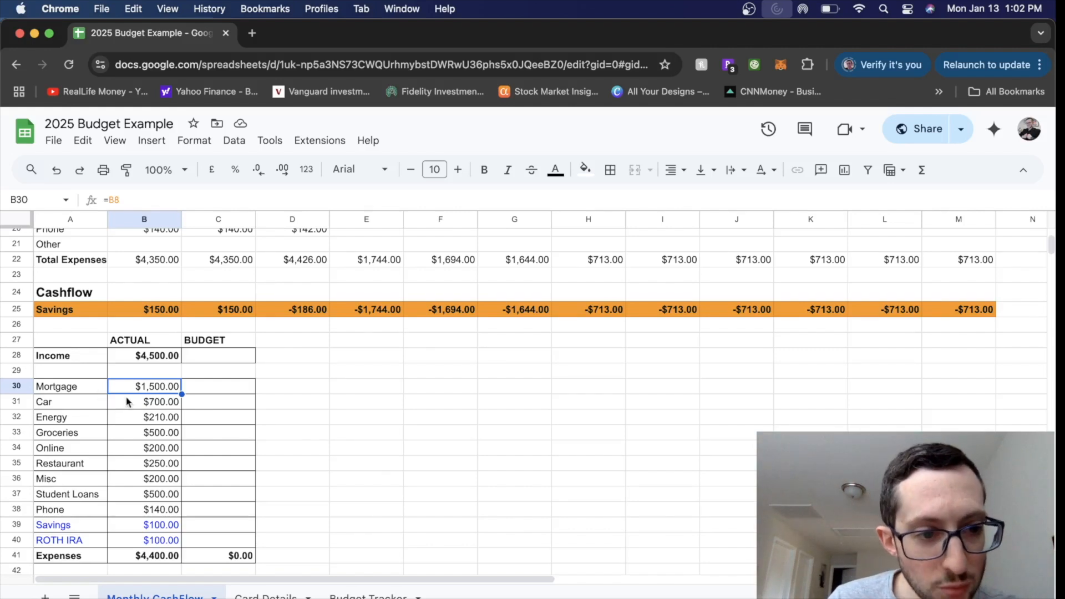
{"action": "left_click", "coordinate": [126, 401]}
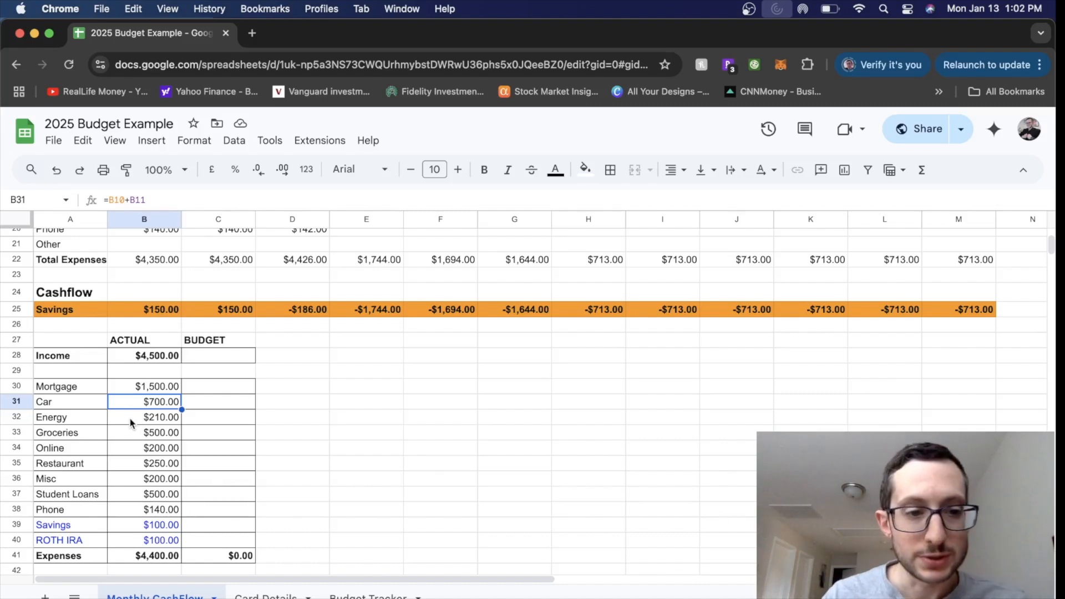
{"action": "left_click", "coordinate": [131, 423]}
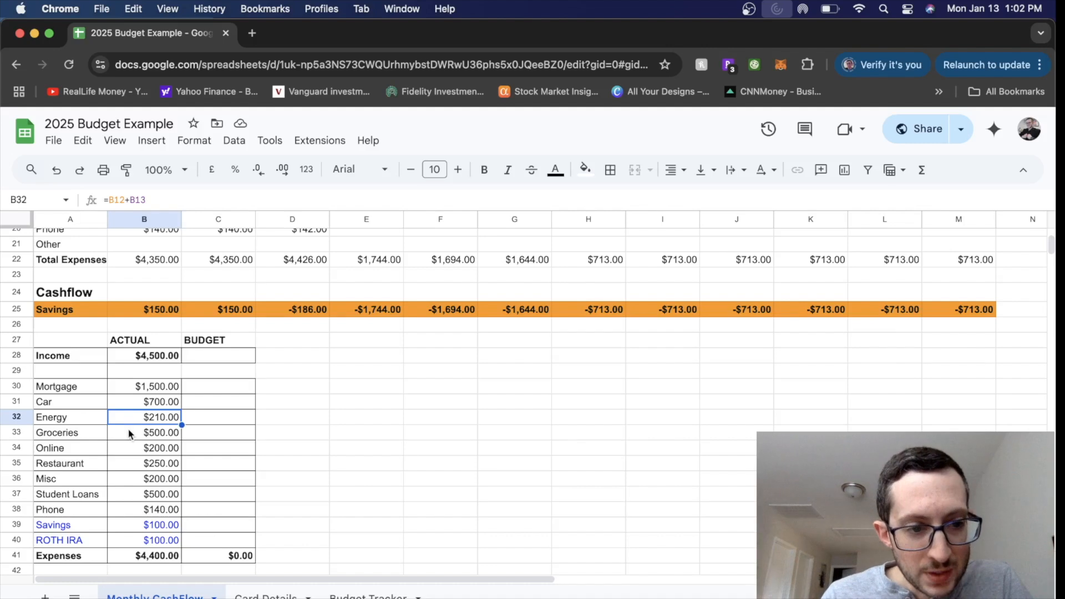
- Inspect the Actual entries for Groceries, Online, Restaurant, Misc, Student Loans and Phone, plus the Savings label
{"action": "left_click", "coordinate": [130, 434]}
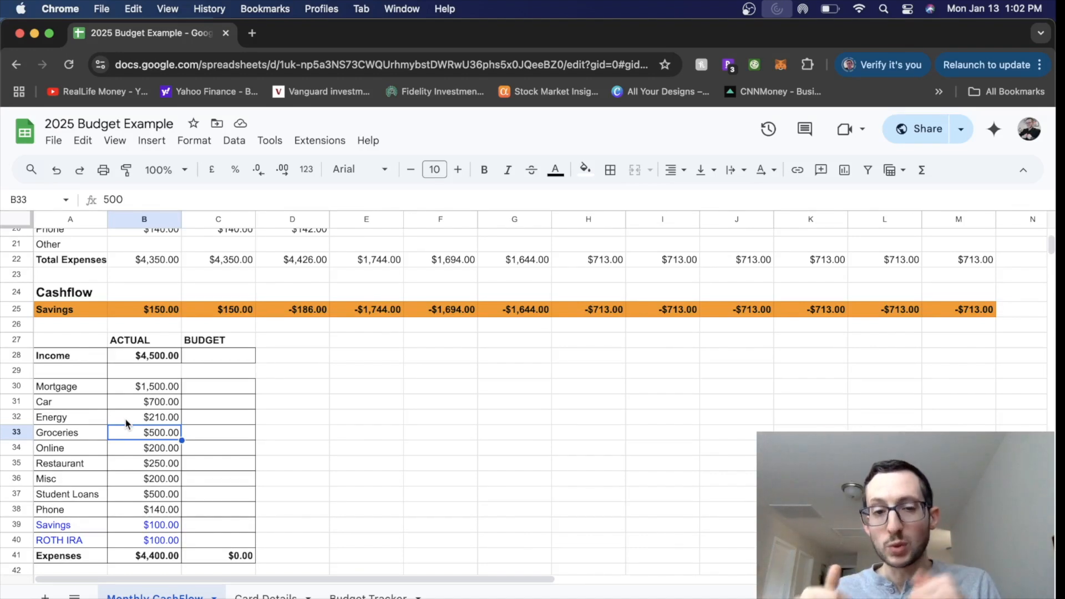
{"action": "left_click", "coordinate": [131, 453]}
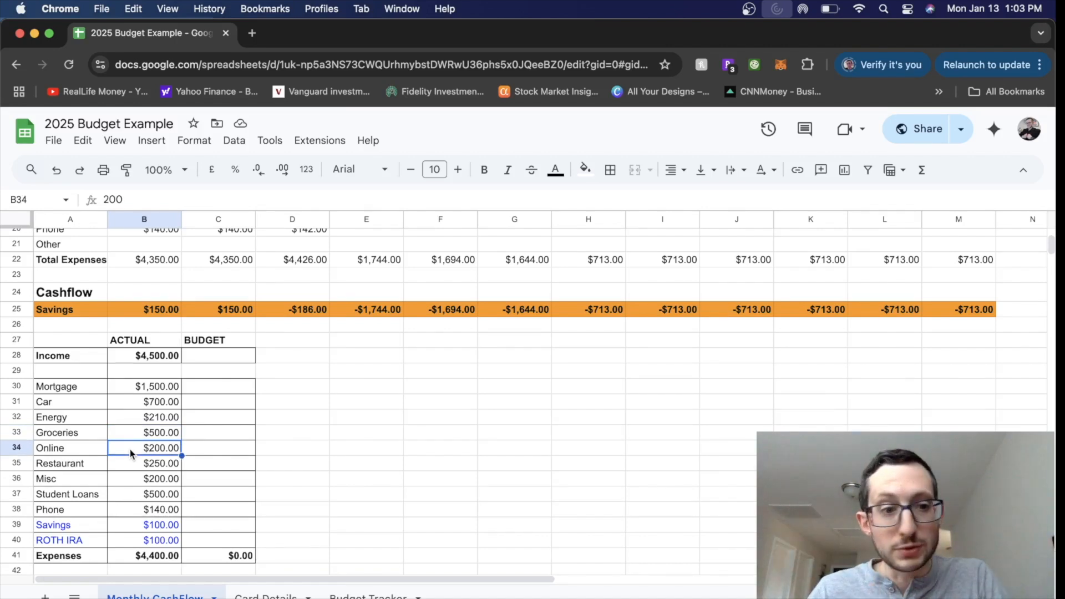
{"action": "key", "text": "Down"}
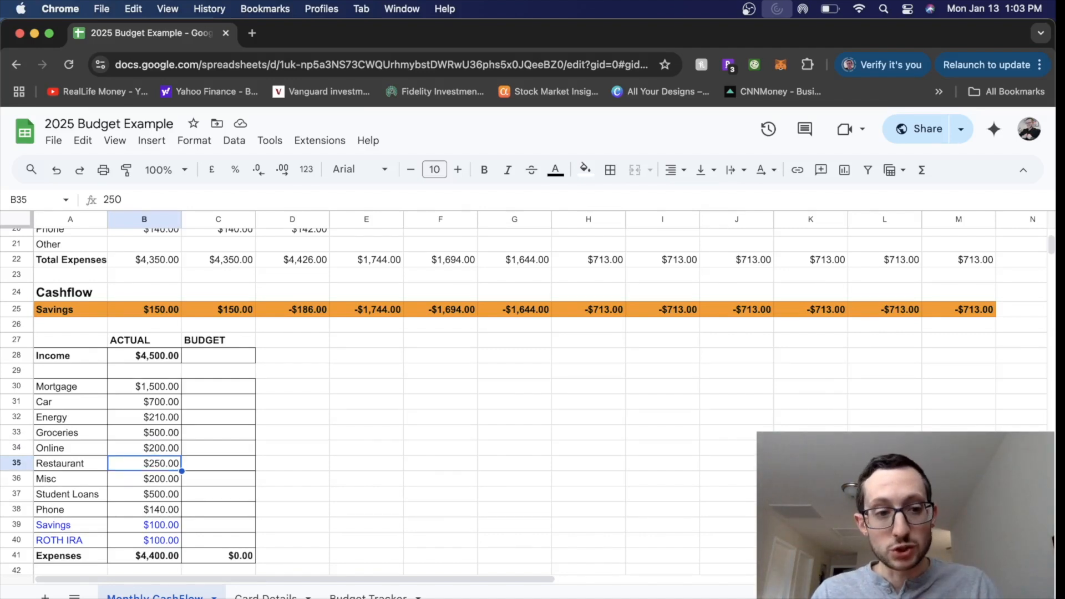
{"action": "key", "text": "Down"}
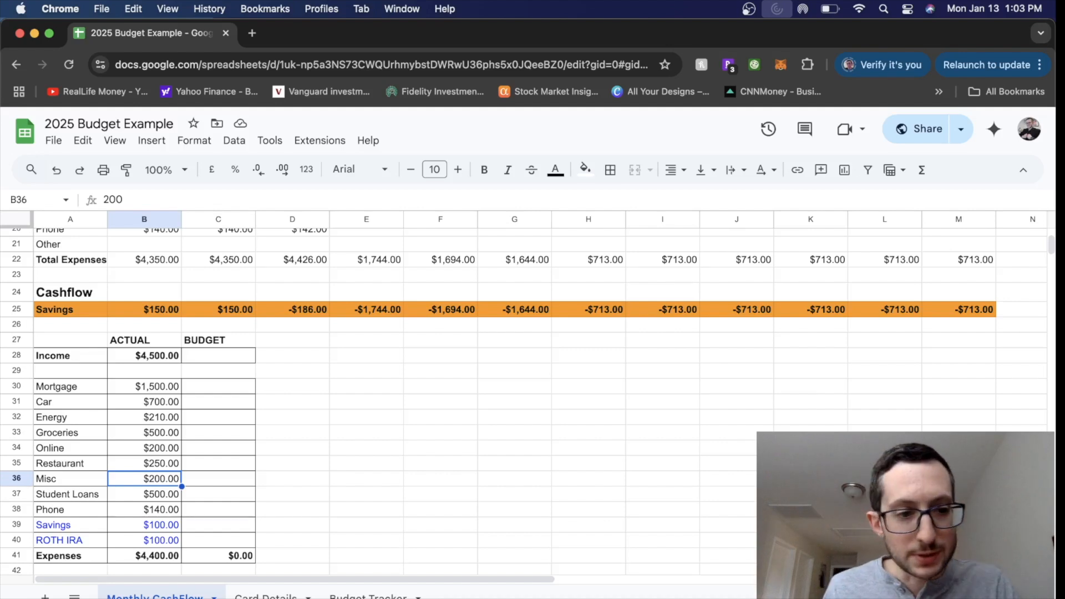
{"action": "key", "text": "Down"}
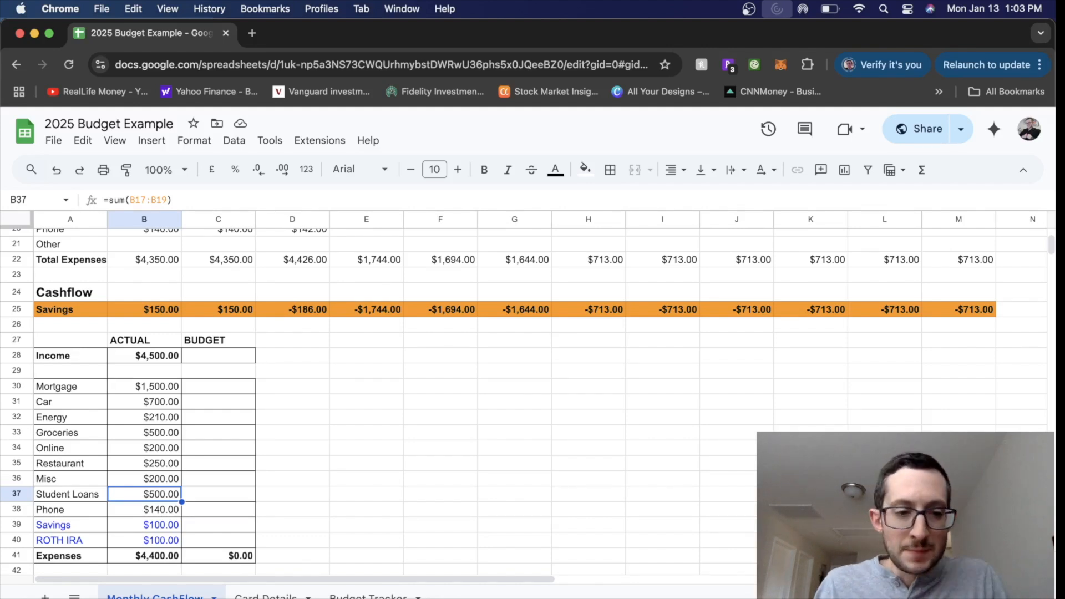
{"action": "left_click", "coordinate": [124, 505]}
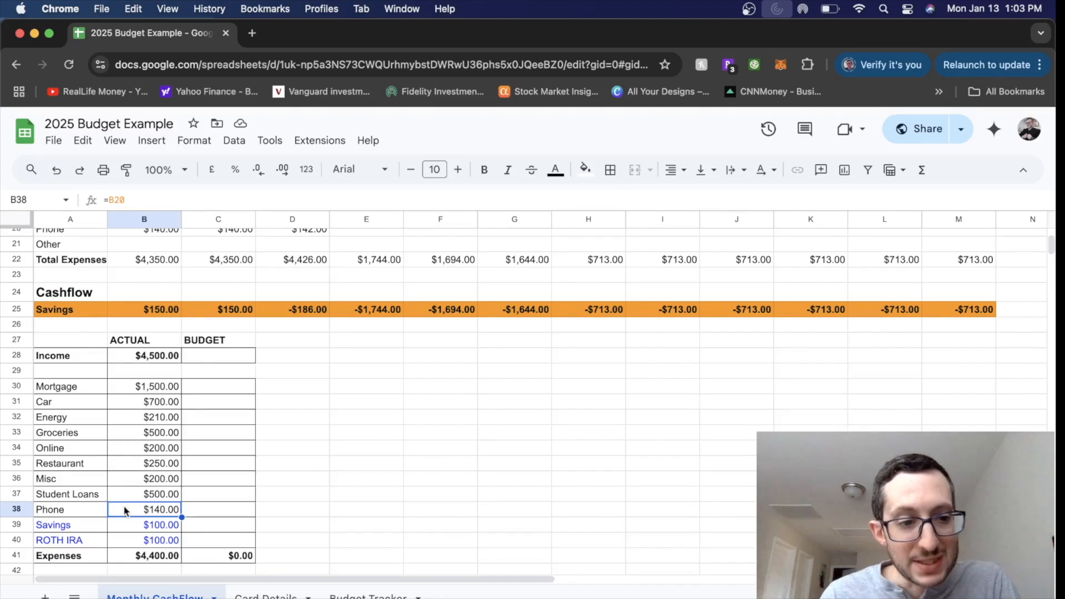
{"action": "left_click", "coordinate": [93, 525]}
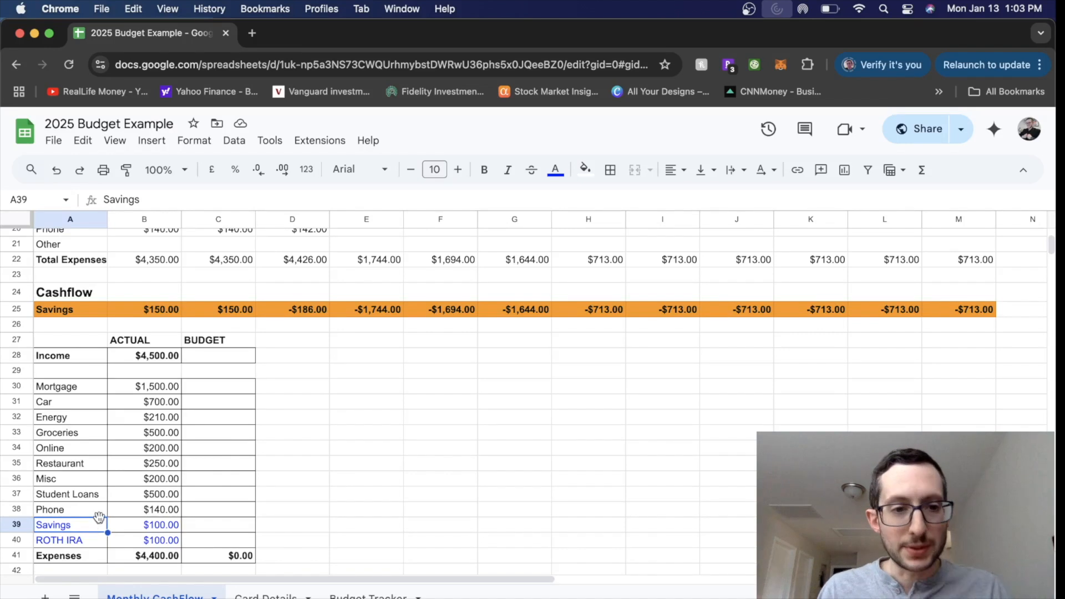
- Highlight the Actual amounts in B28:B41 and the Budget column in C27:C43 to compare the two
{"action": "left_click_drag", "start_coordinate": [154, 356], "coordinate": [157, 559]}
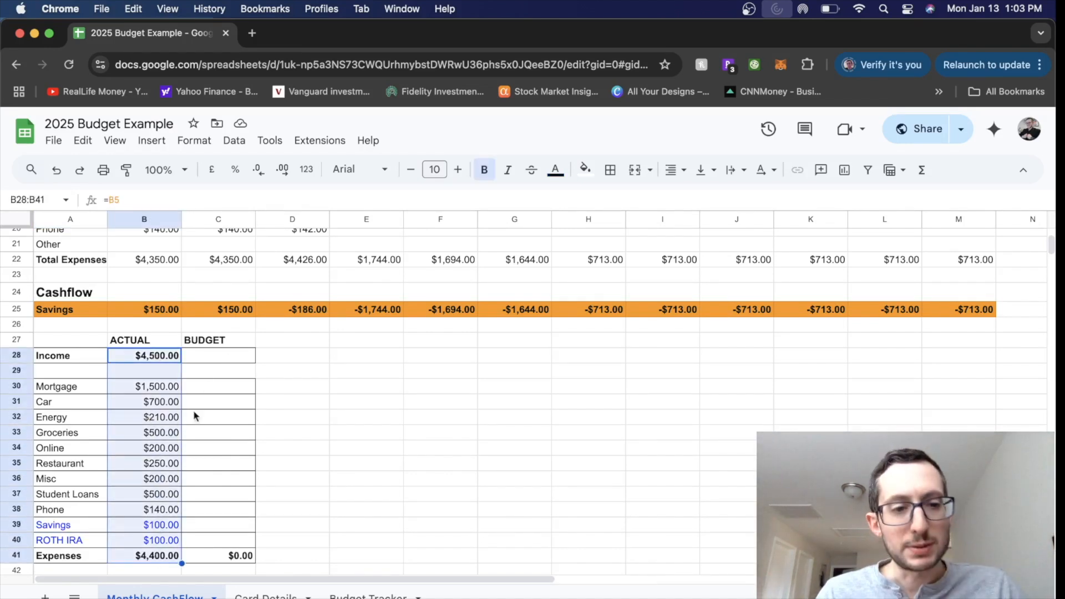
{"action": "left_click_drag", "start_coordinate": [216, 342], "coordinate": [218, 534]}
{"action": "scroll", "coordinate": [217, 531], "scroll_direction": "down", "scroll_amount": 1}
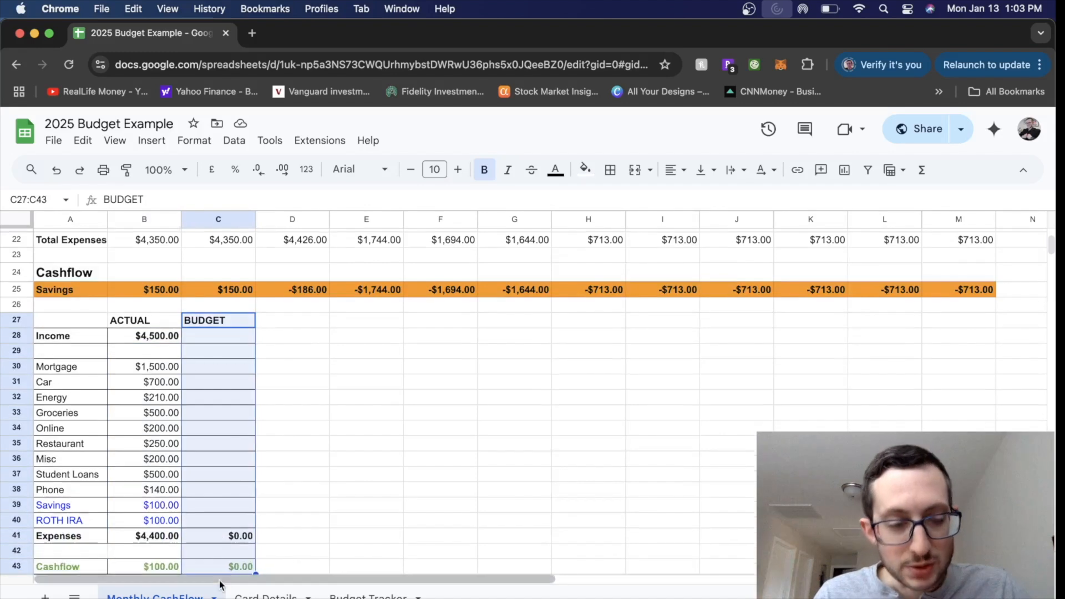
- Copy the Actual Income formula from B28 into the Budget Income cell C28
{"action": "left_click", "coordinate": [228, 336]}
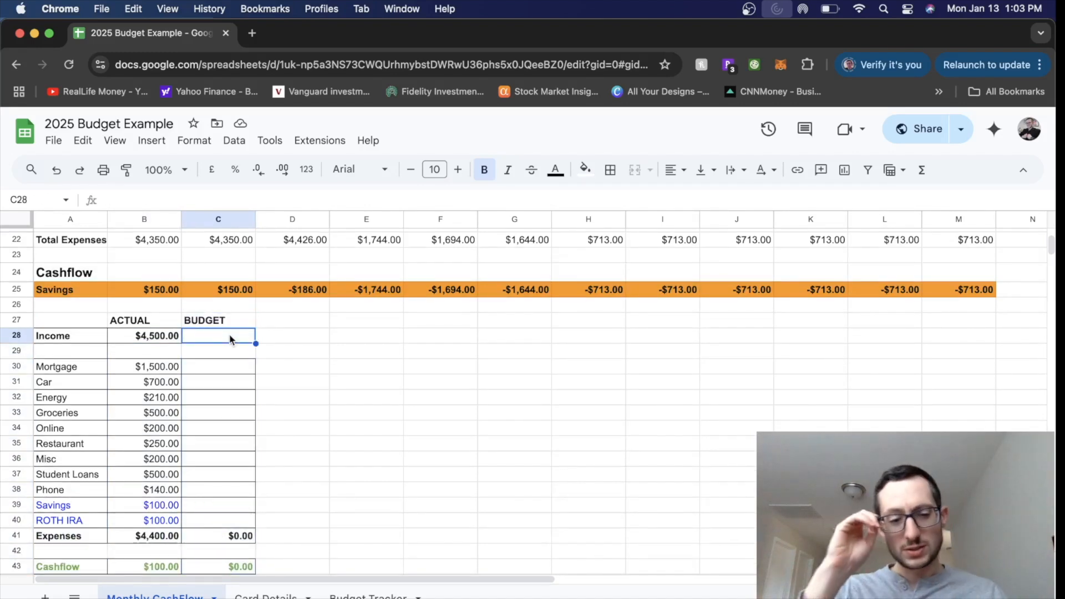
{"action": "key", "text": "Left"}
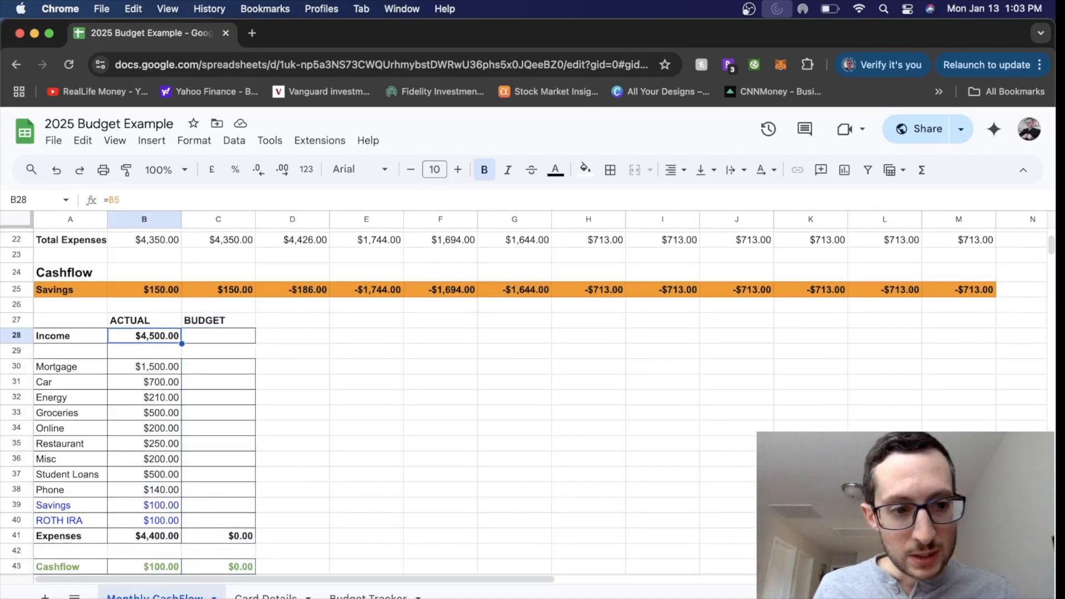
{"action": "key", "text": "super+c"}
{"action": "key", "text": "Right"}
{"action": "key", "text": "super+v"}
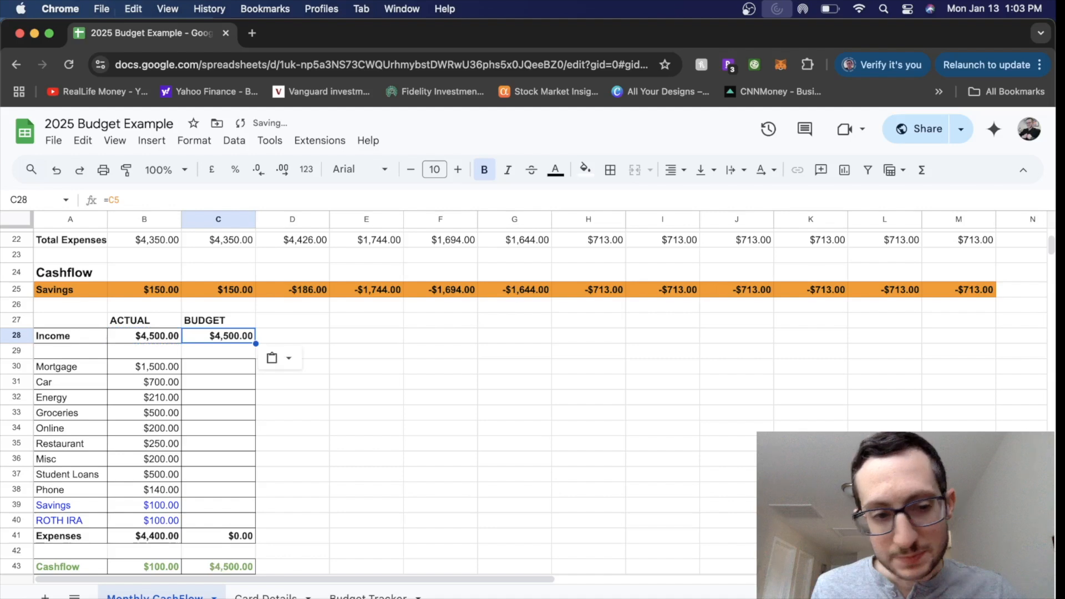
- Copy the Actual formulas for Mortgage, Car and Energy from B30:B32 into the Budget cells C30:C32
{"action": "key", "text": "Down"}
{"action": "key", "text": "Down"}
{"action": "key", "text": "Left"}
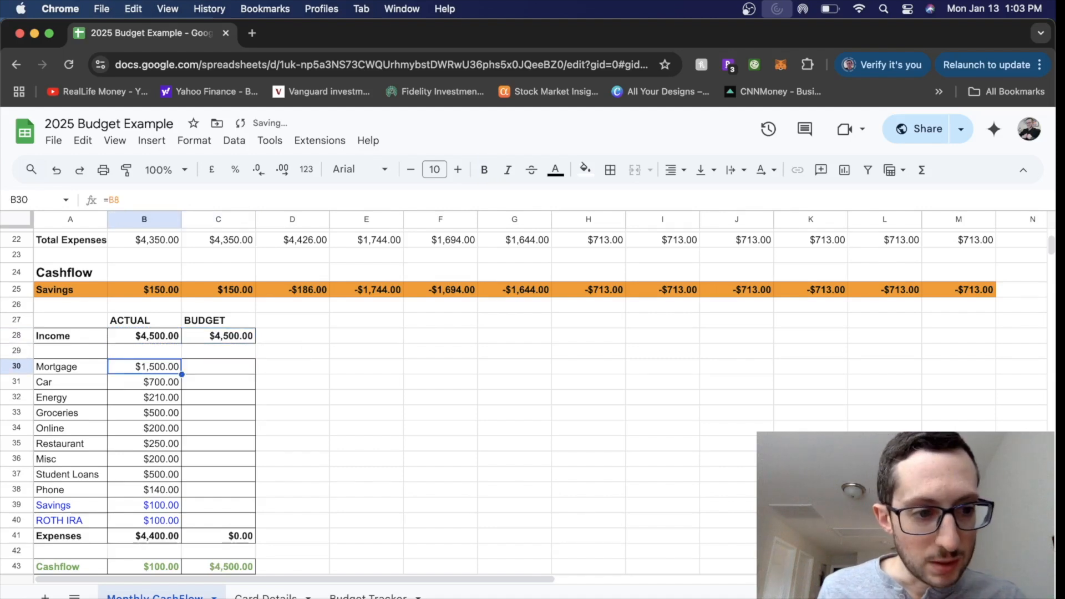
{"action": "key", "text": "shift+Down"}
{"action": "key", "text": "shift+Down"}
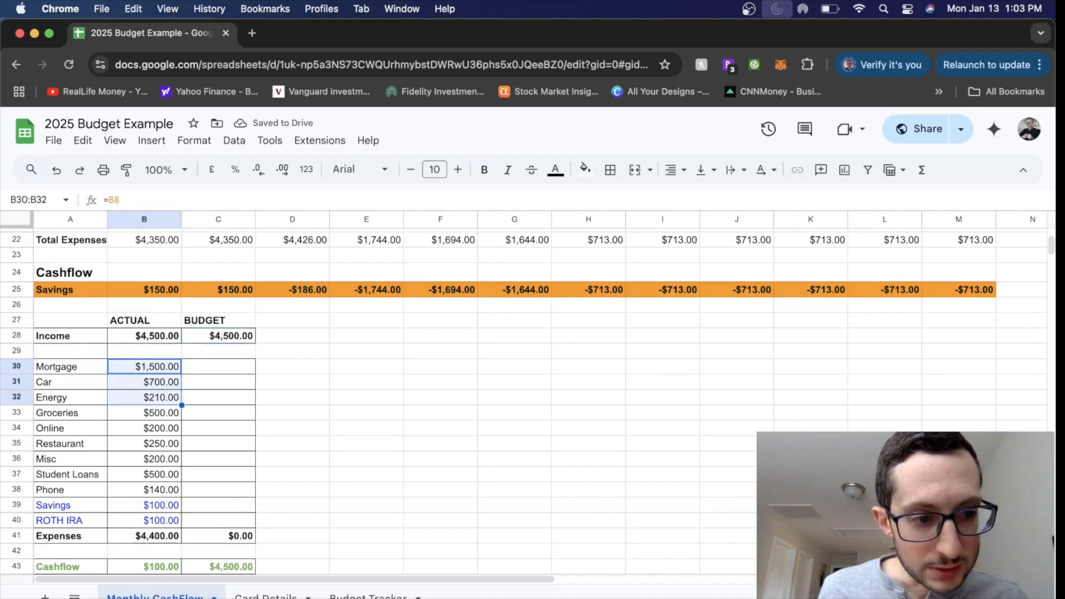
{"action": "key", "text": "super+c"}
{"action": "key", "text": "Right"}
{"action": "key", "text": "super+v"}
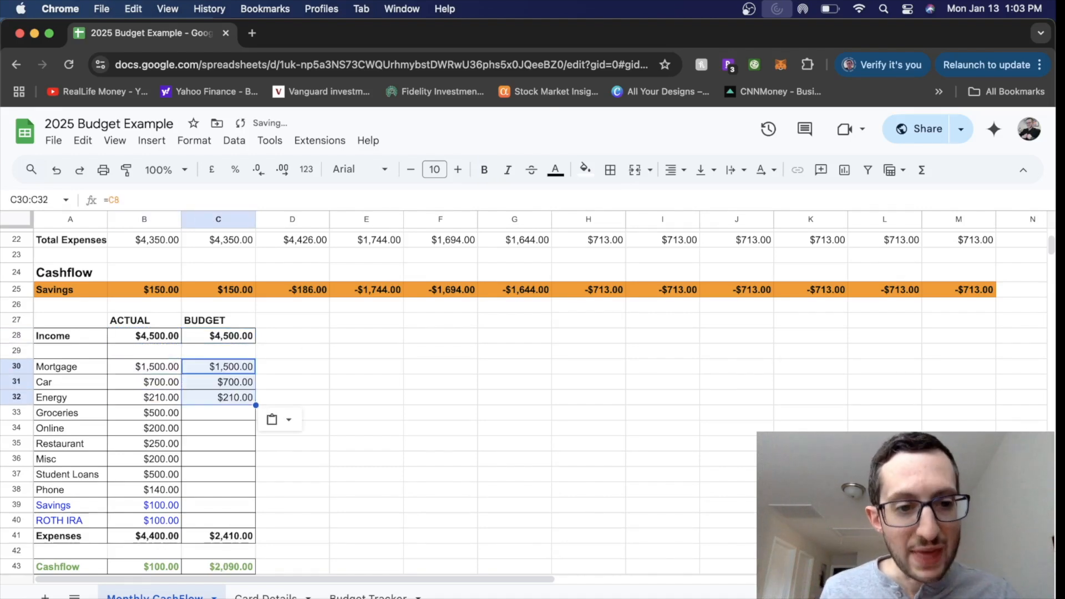
- Copy the Actual Student Loans formula from B37 into the Budget cell C37
{"action": "left_click", "coordinate": [211, 411]}
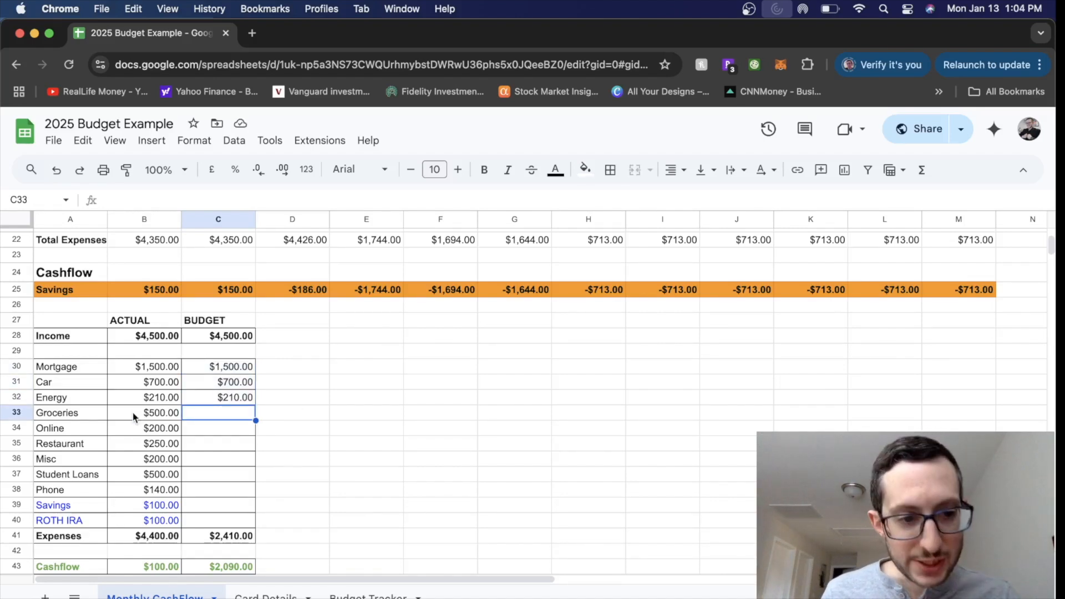
{"action": "key", "text": "Down"}
{"action": "key", "text": "Down"}
{"action": "key", "text": "Down"}
{"action": "key", "text": "Down"}
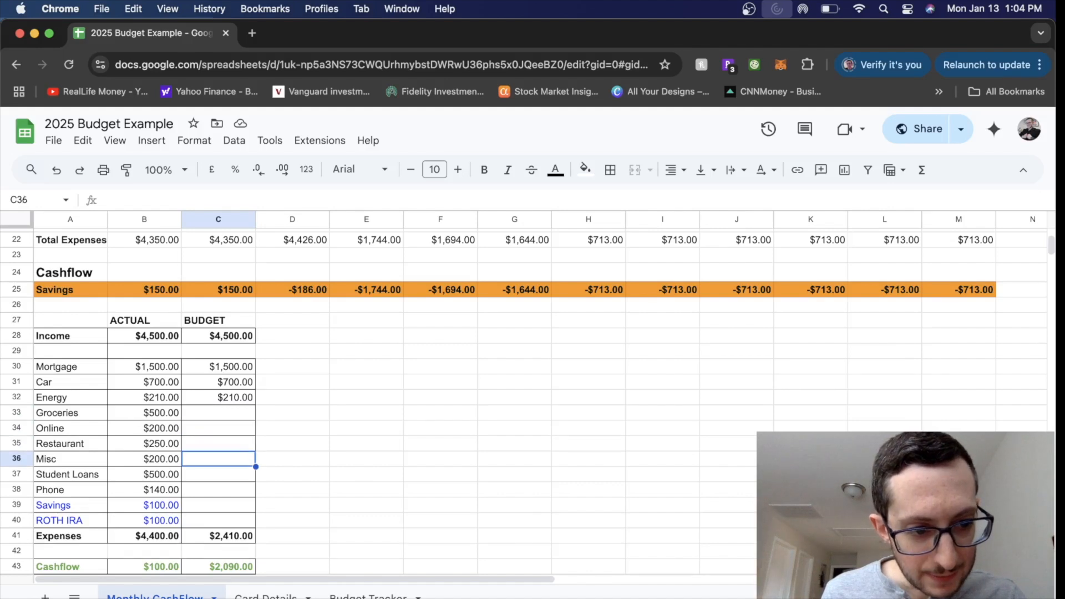
{"action": "key", "text": "Left"}
{"action": "key", "text": "ctrl+c"}
{"action": "key", "text": "Right"}
{"action": "key", "text": "ctrl+v"}
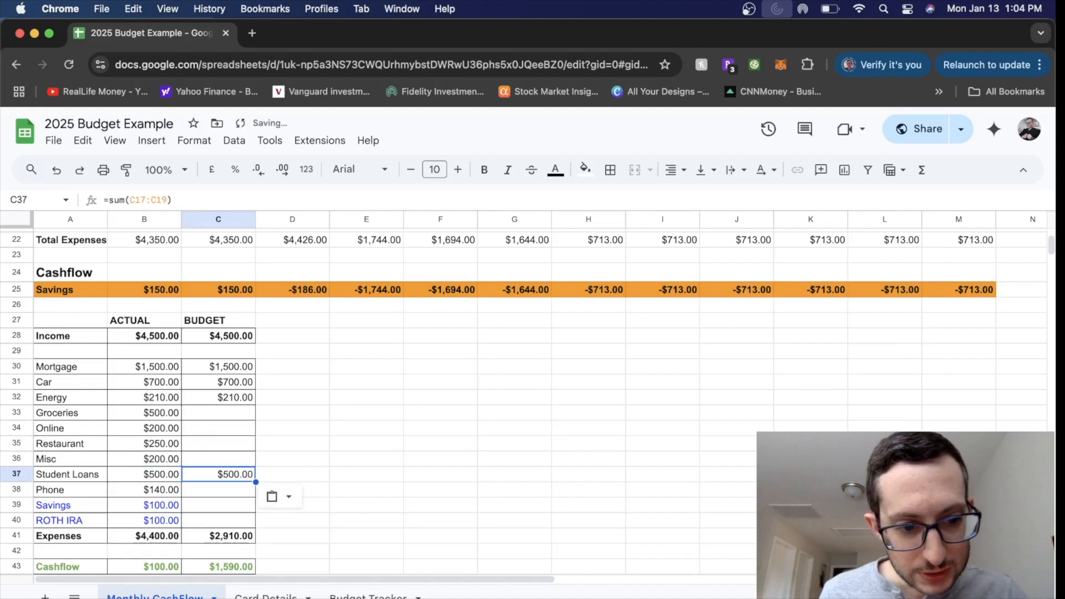
- Copy the Actual Phone formula from B38 into the Budget cell C38
{"action": "key", "text": "Down"}
{"action": "key", "text": "Left"}
{"action": "key", "text": "ctrl+c"}
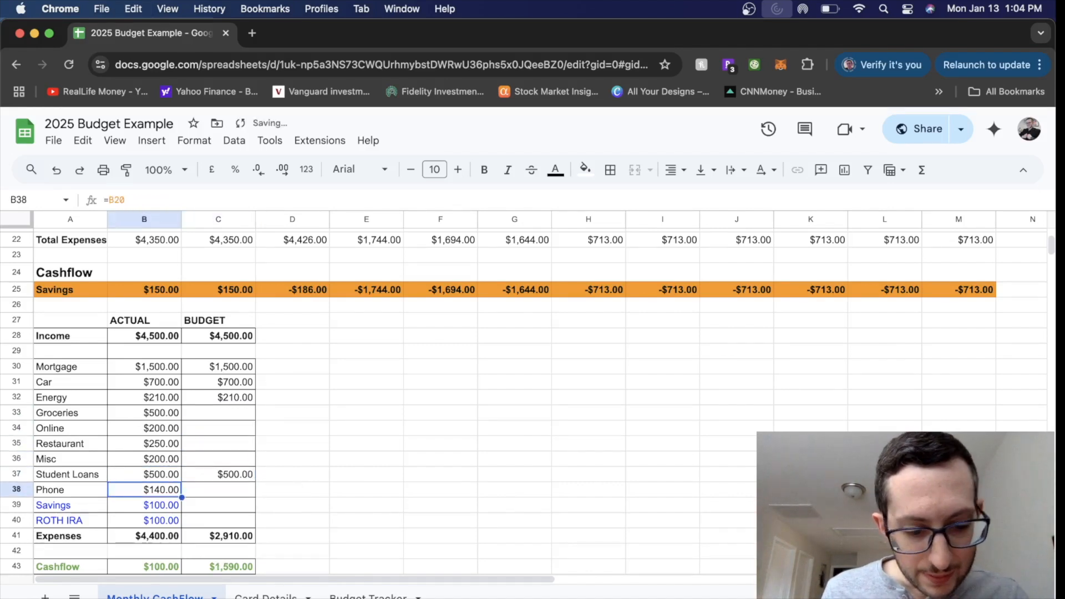
{"action": "key", "text": "Right"}
{"action": "key", "text": "ctrl+v"}
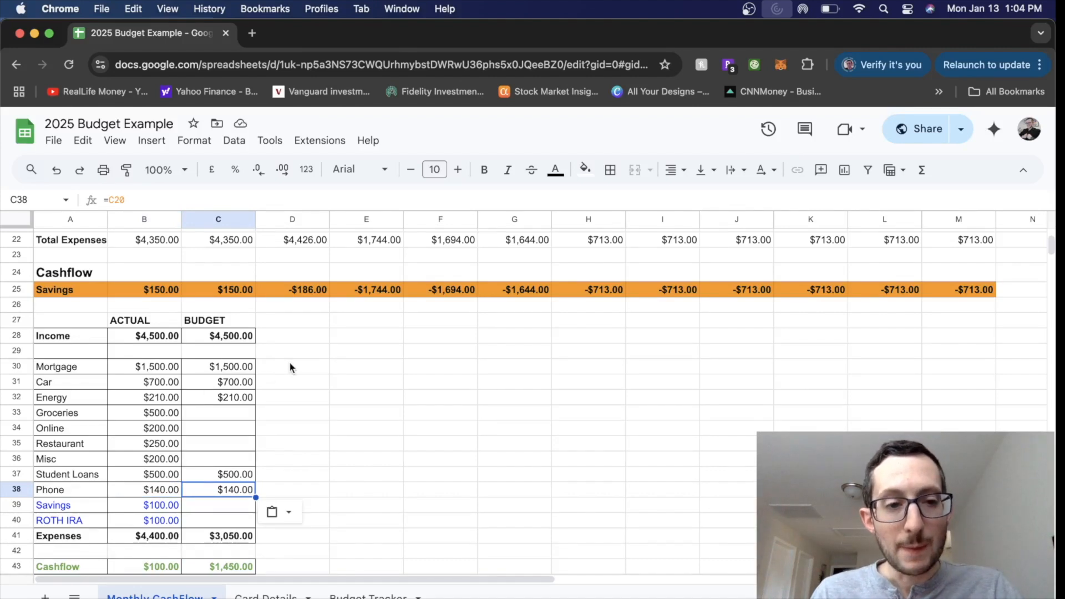
{"action": "left_click", "coordinate": [290, 367]}
{"action": "type", "text": "="}
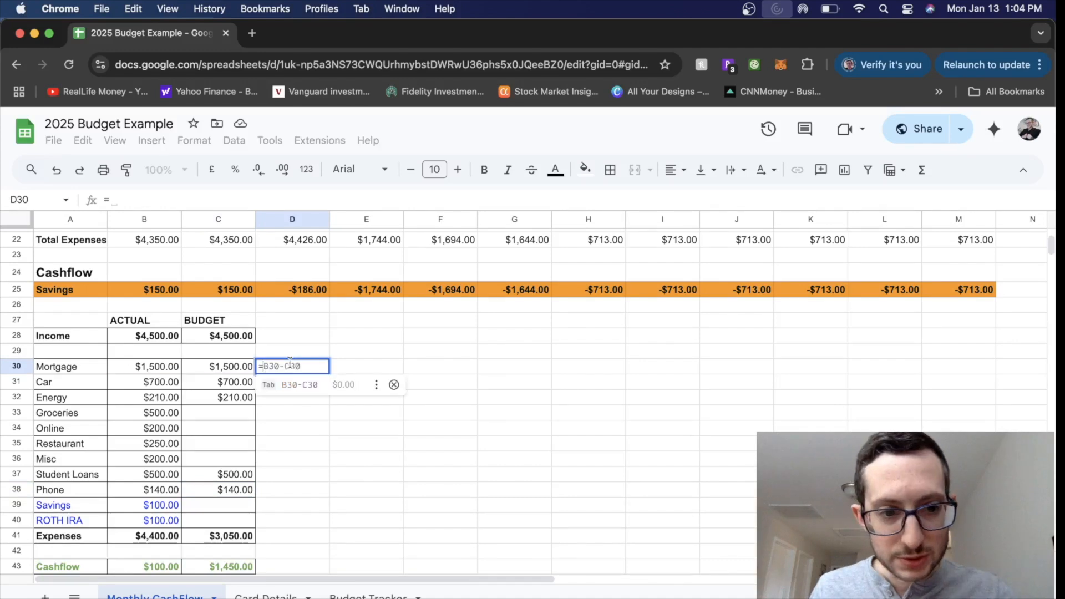
{"action": "key", "text": "Left"}
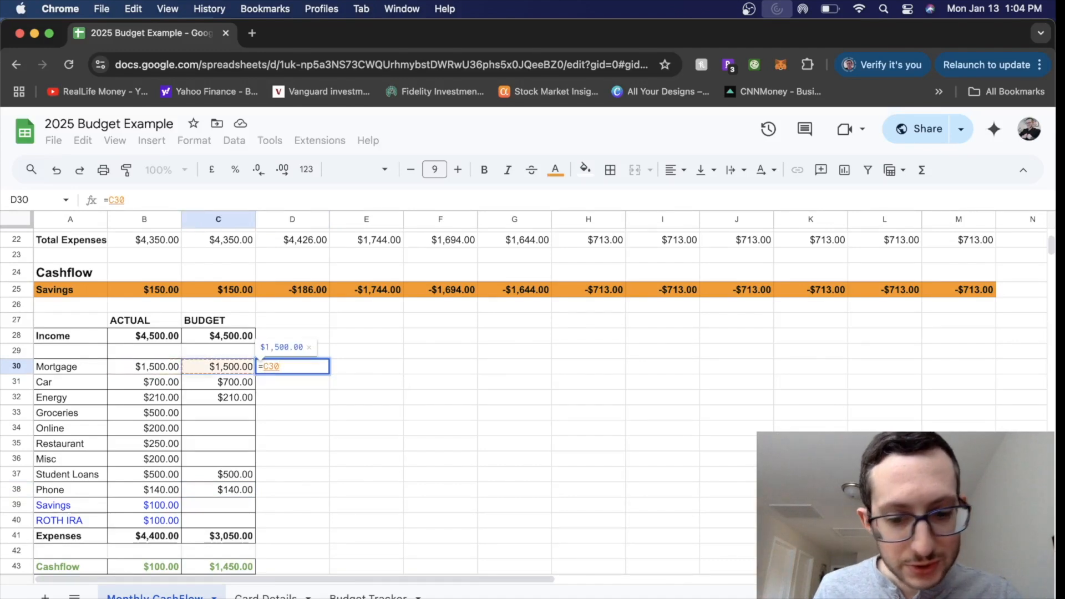
{"action": "type", "text": "/4"}
{"action": "key", "text": "Return"}
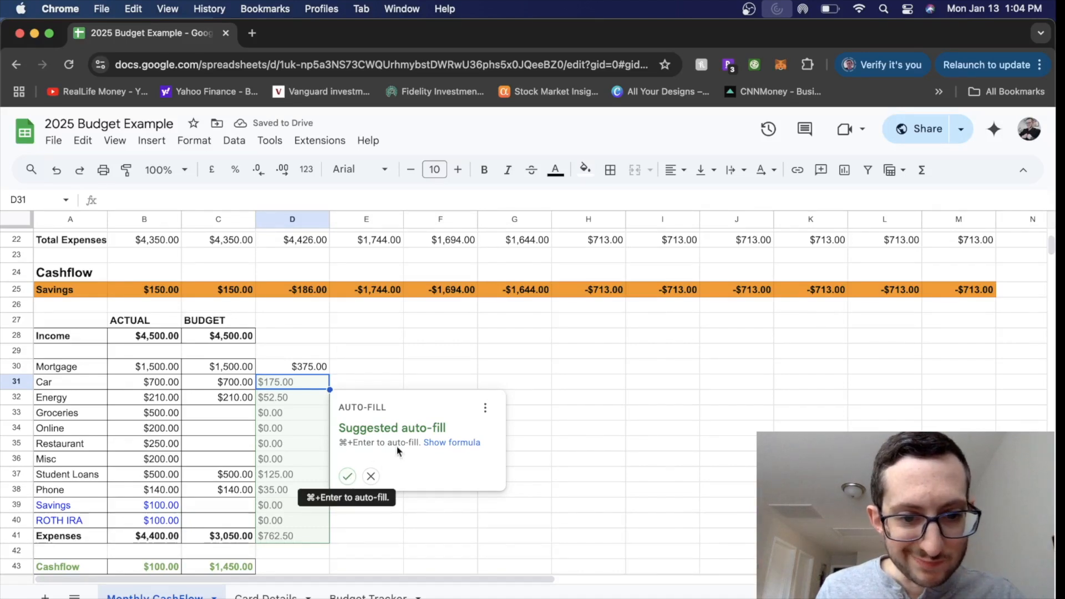
{"action": "left_click", "coordinate": [371, 476]}
{"action": "key", "text": "Up"}
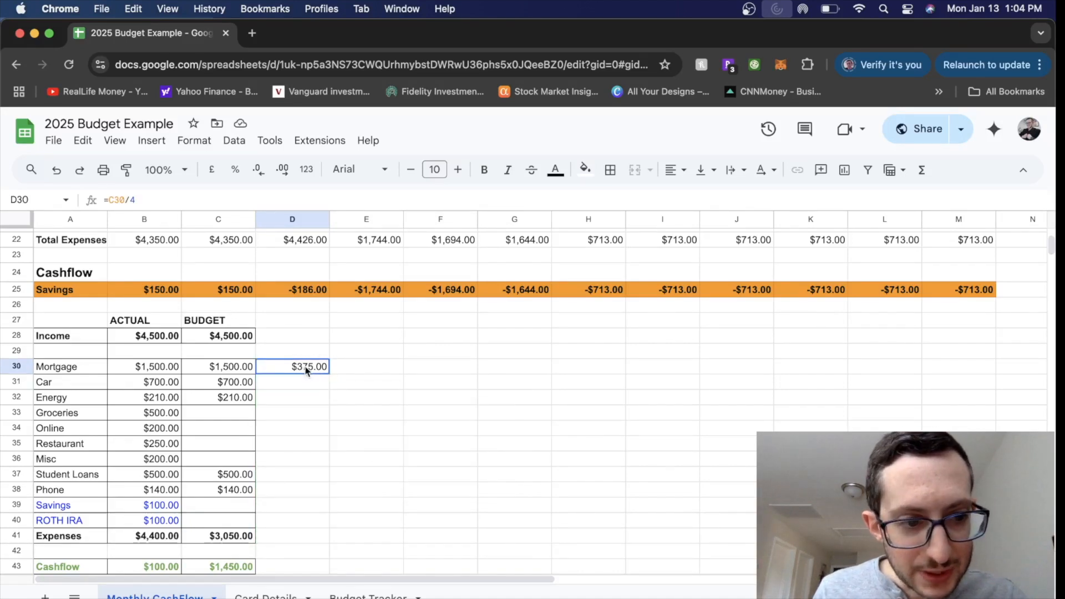
{"action": "key", "text": "BackSpace"}
- Enter the formula =C33/4 in D33 to divide the Groceries budget into four weekly parts
{"action": "key", "text": "Down"}
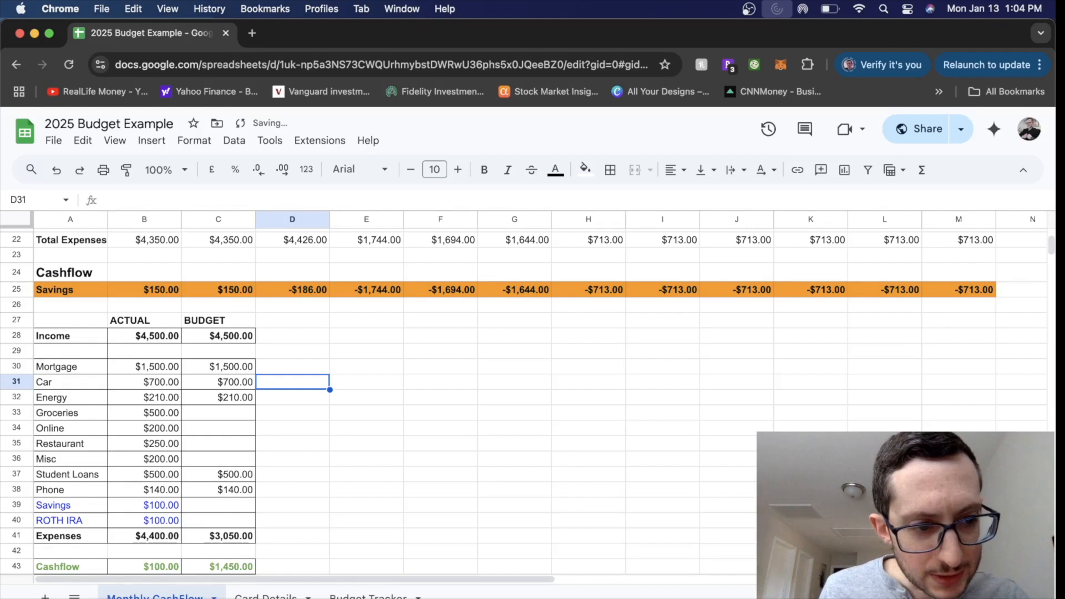
{"action": "key", "text": "Down"}
{"action": "key", "text": "Down"}
{"action": "type", "text": "="}
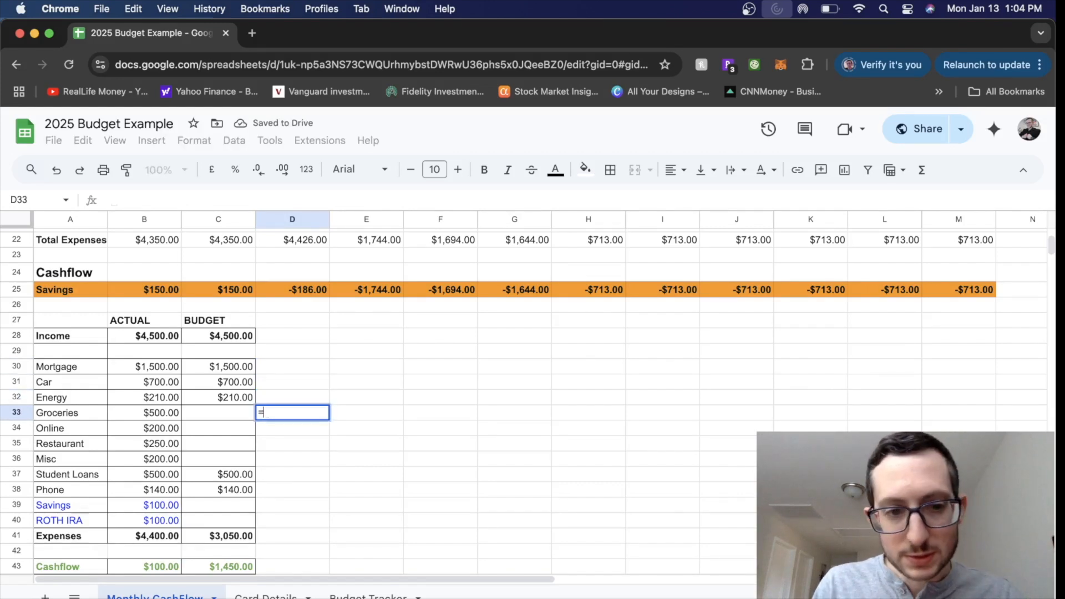
{"action": "key", "text": "Left"}
{"action": "type", "text": "/4"}
{"action": "key", "text": "Return"}
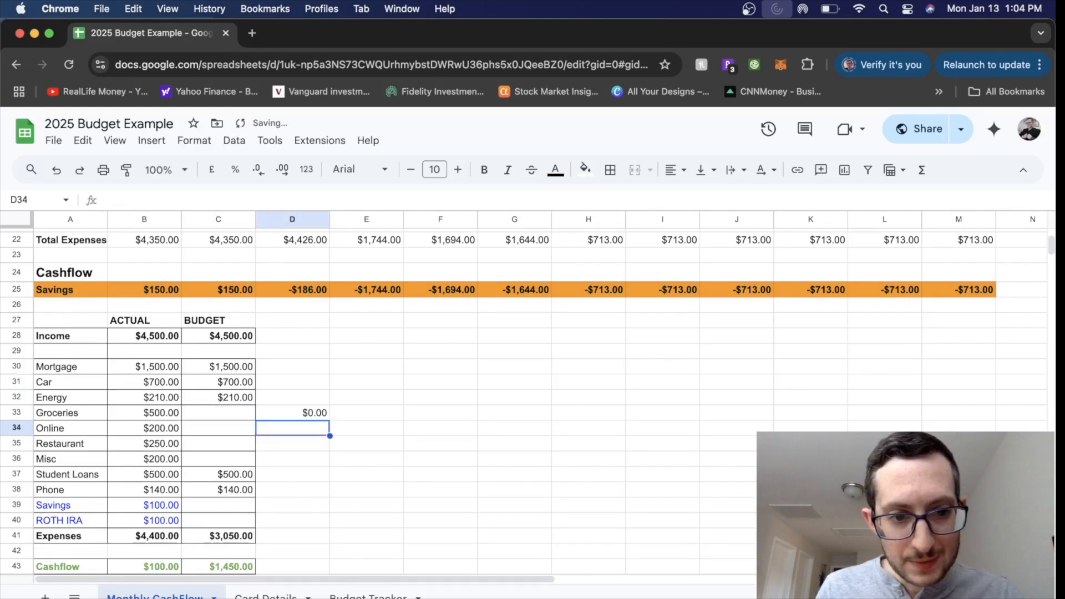
- Copy the weekly formula from D33 to D33:D36 so it covers Groceries, Online, Restaurant and Misc
{"action": "left_click", "coordinate": [314, 414]}
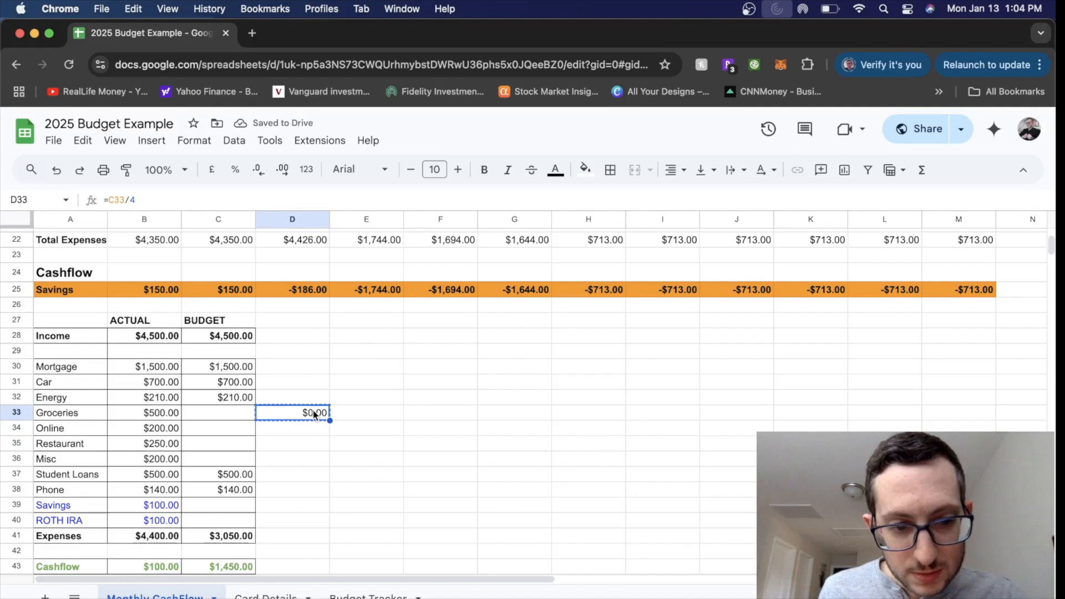
{"action": "key", "text": "super+c"}
{"action": "key", "text": "shift+Down"}
{"action": "key", "text": "shift+Down"}
{"action": "key", "text": "shift+Down"}
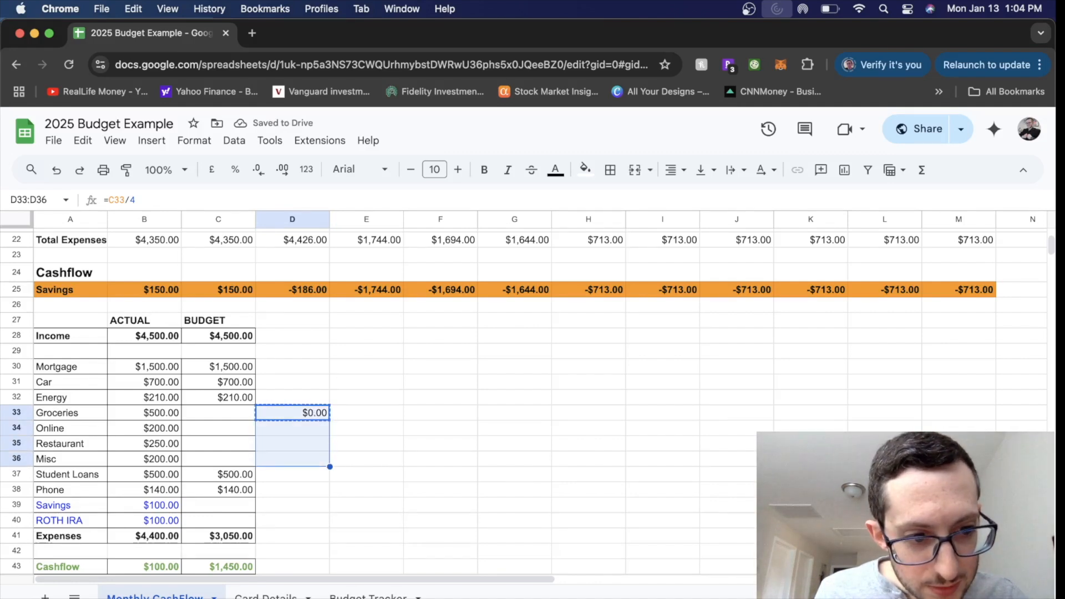
{"action": "key", "text": "super+v"}
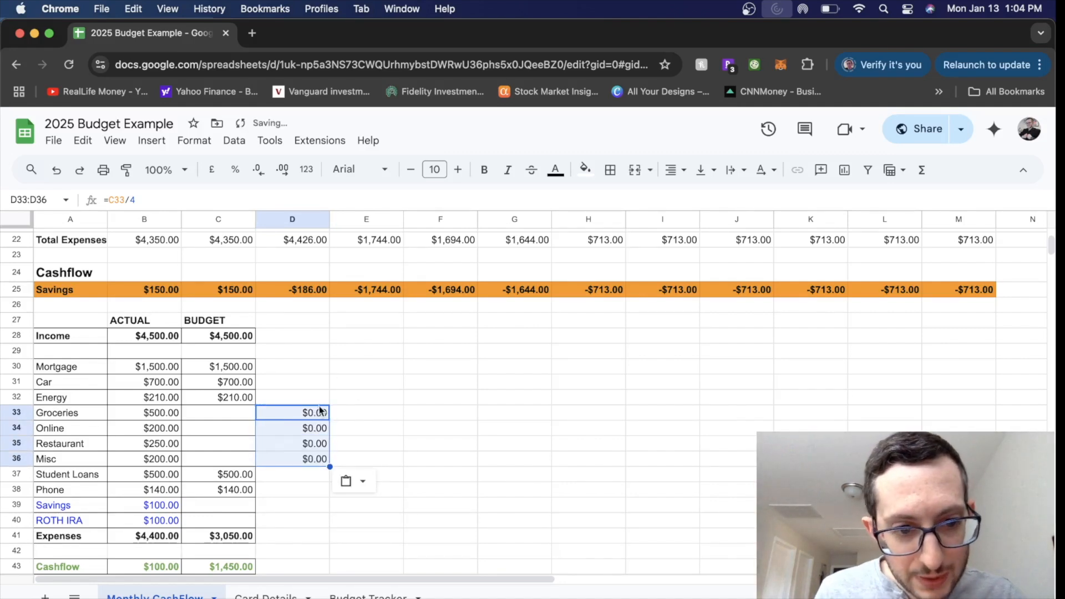
{"action": "left_click", "coordinate": [394, 396]}
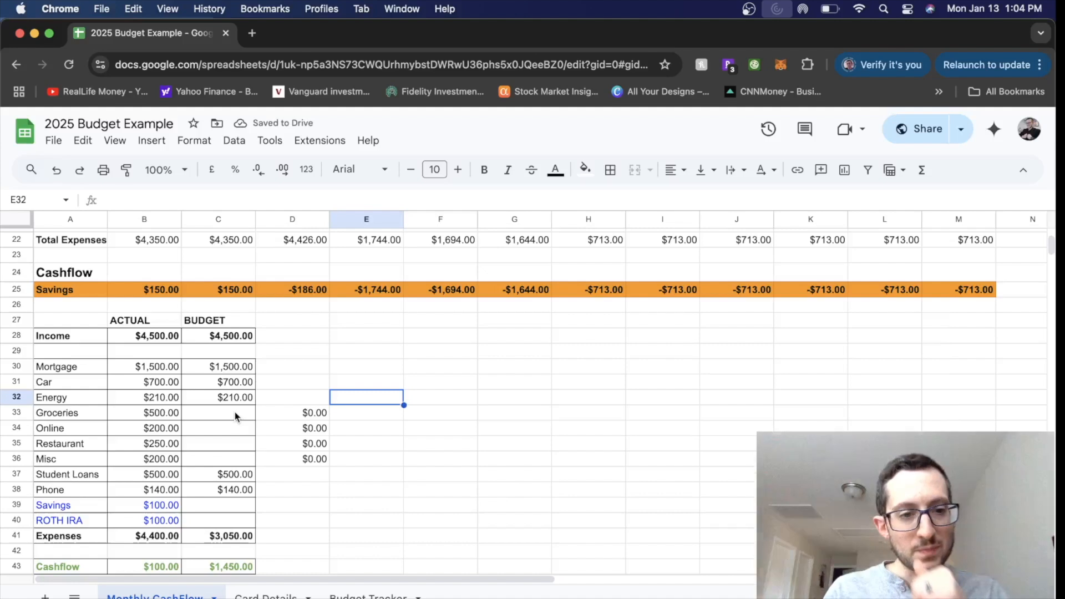
- Add the bold heading "Weekly" in D27 beside the BUDGET heading
{"action": "left_click", "coordinate": [289, 335]}
{"action": "key", "text": "Up"}
{"action": "type", "text": "Weekly"}
{"action": "key", "text": "Return"}
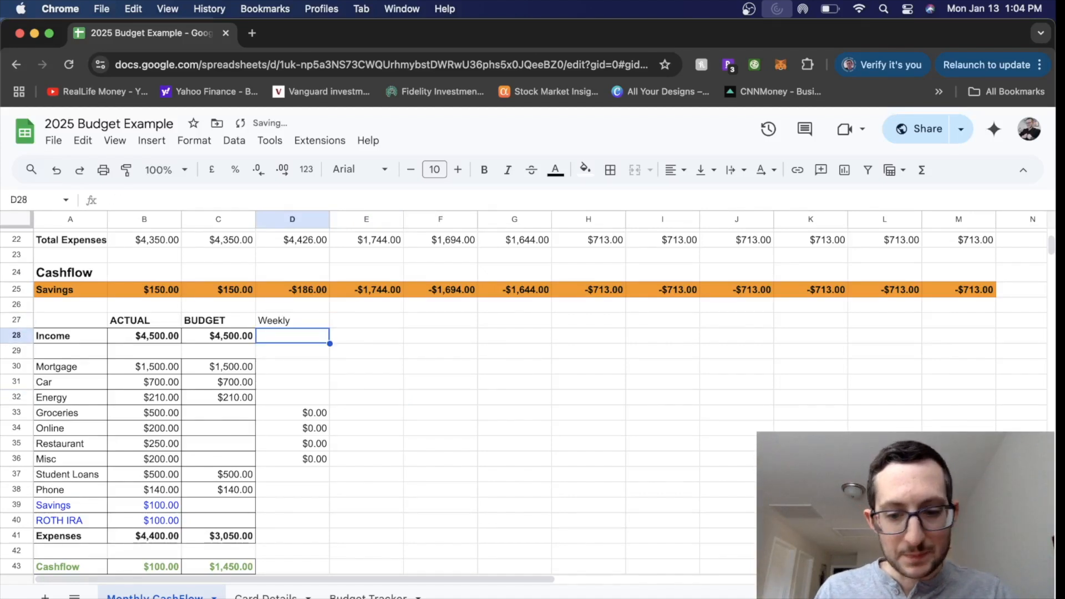
{"action": "key", "text": "Up"}
{"action": "key", "text": "super+b"}
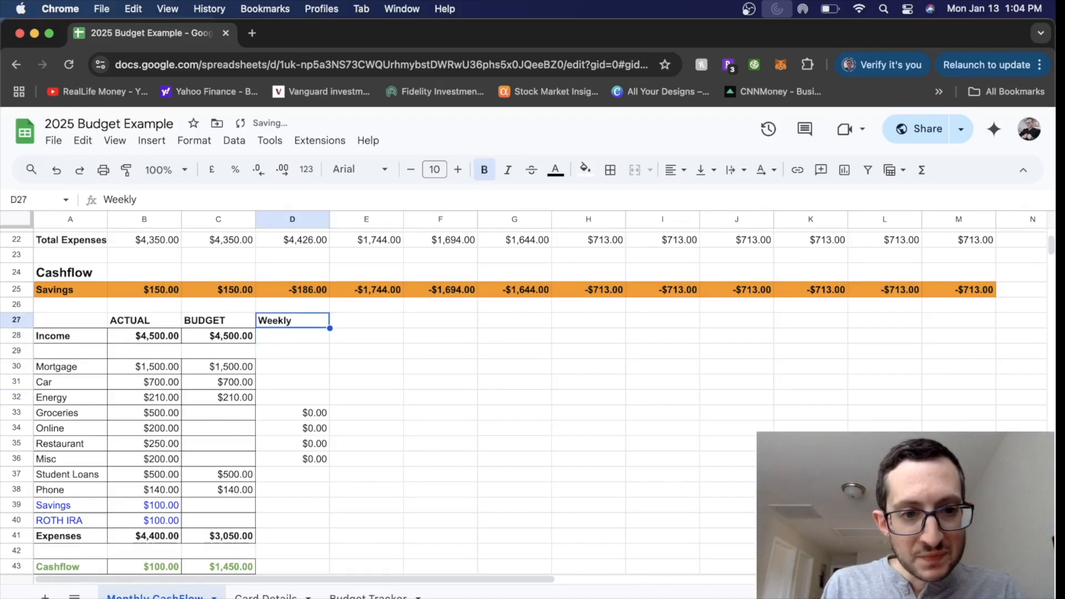
- Enter Budget amounts of 500 for Groceries, 200 for Online, 250 for Restaurant and 200 for Misc in C33:C36
{"action": "left_click", "coordinate": [326, 400]}
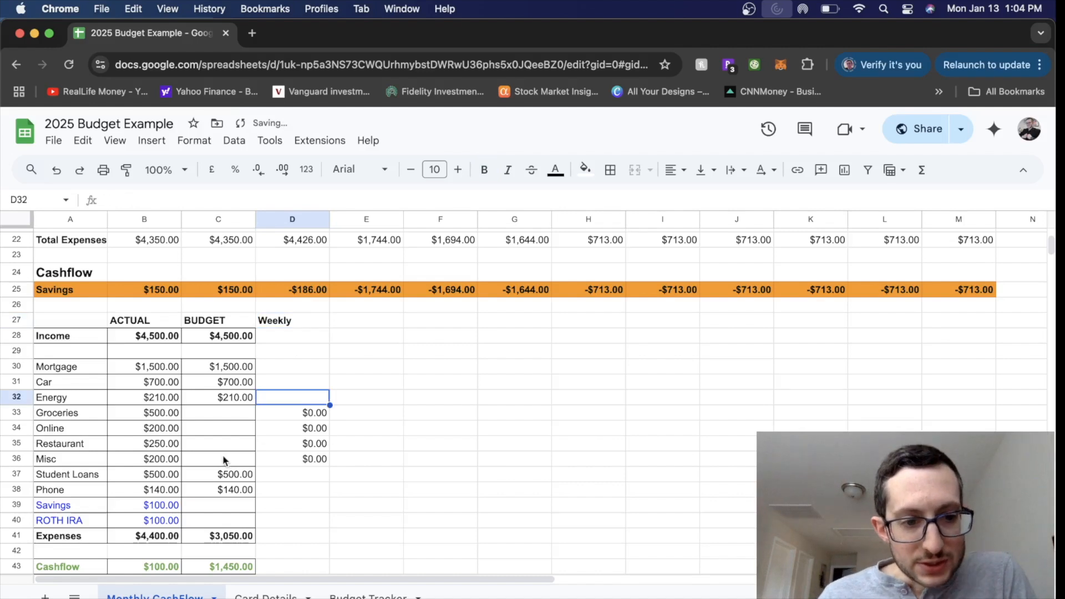
{"action": "left_click_drag", "start_coordinate": [205, 365], "coordinate": [197, 397]}
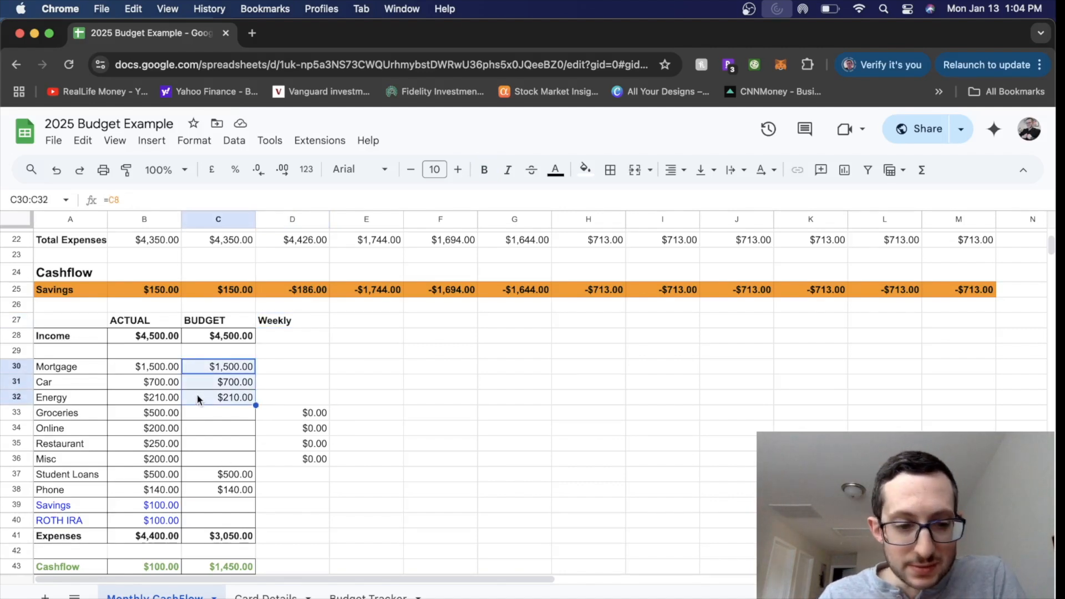
{"action": "left_click", "coordinate": [195, 564]}
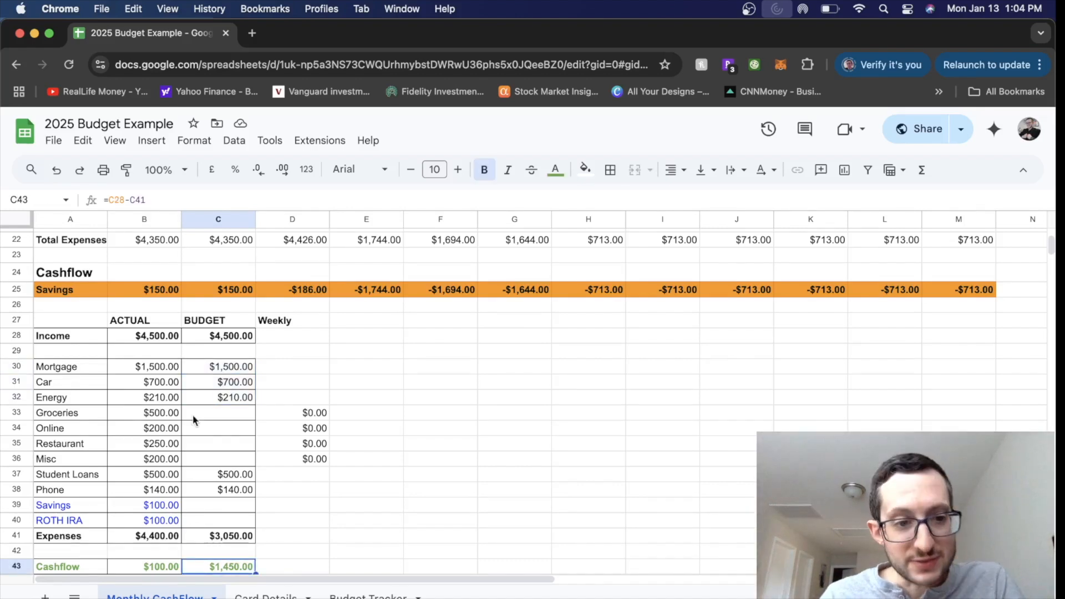
{"action": "left_click_drag", "start_coordinate": [88, 414], "coordinate": [86, 466]}
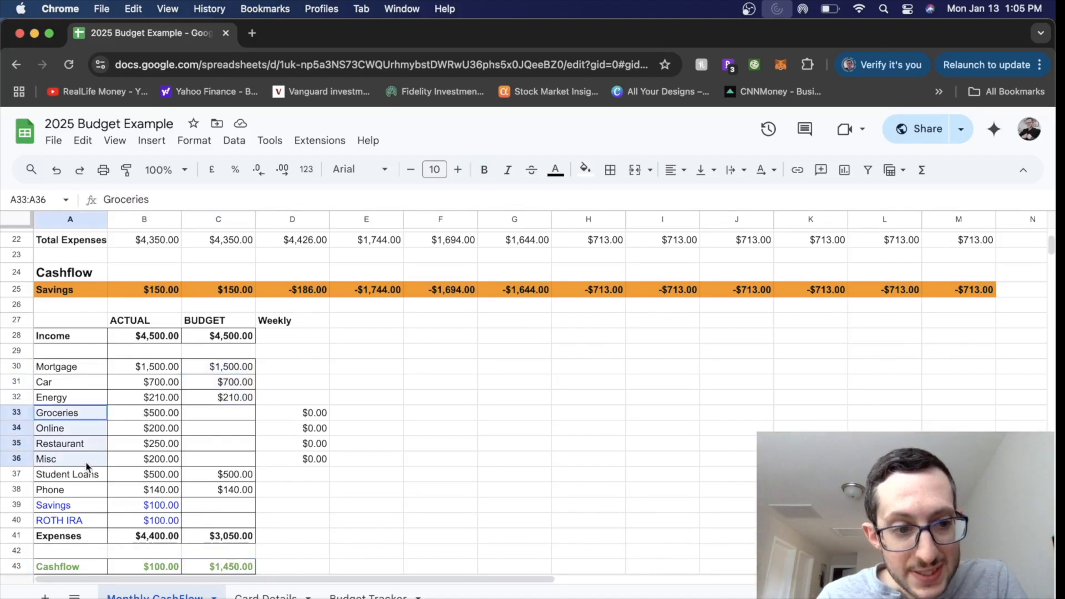
{"action": "left_click", "coordinate": [216, 416]}
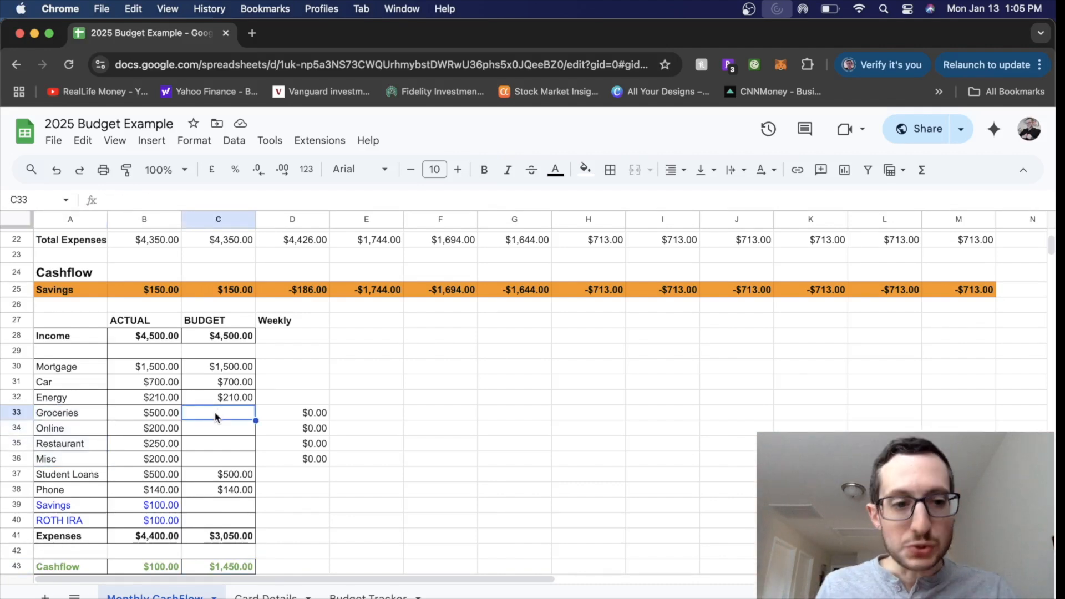
{"action": "type", "text": "500"}
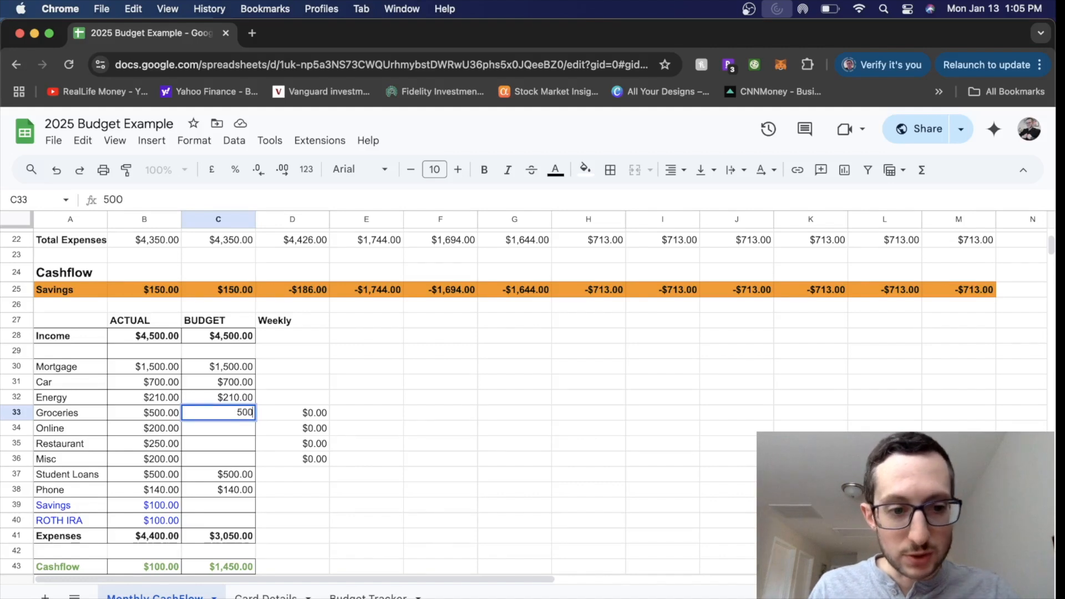
{"action": "key", "text": "Return"}
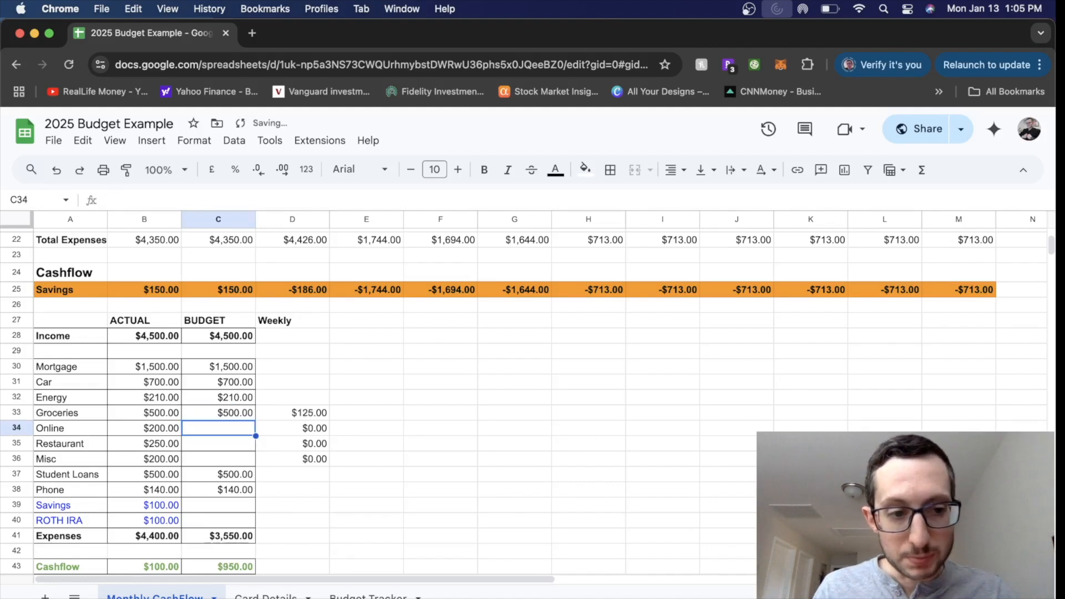
{"action": "type", "text": "200"}
{"action": "key", "text": "Return"}
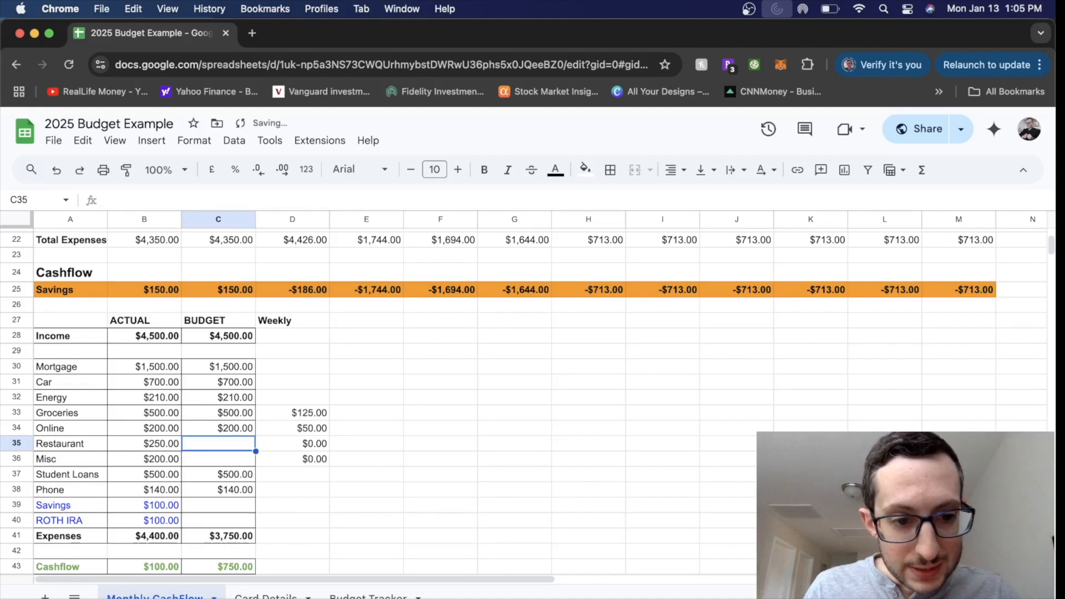
{"action": "type", "text": "250"}
{"action": "key", "text": "Return"}
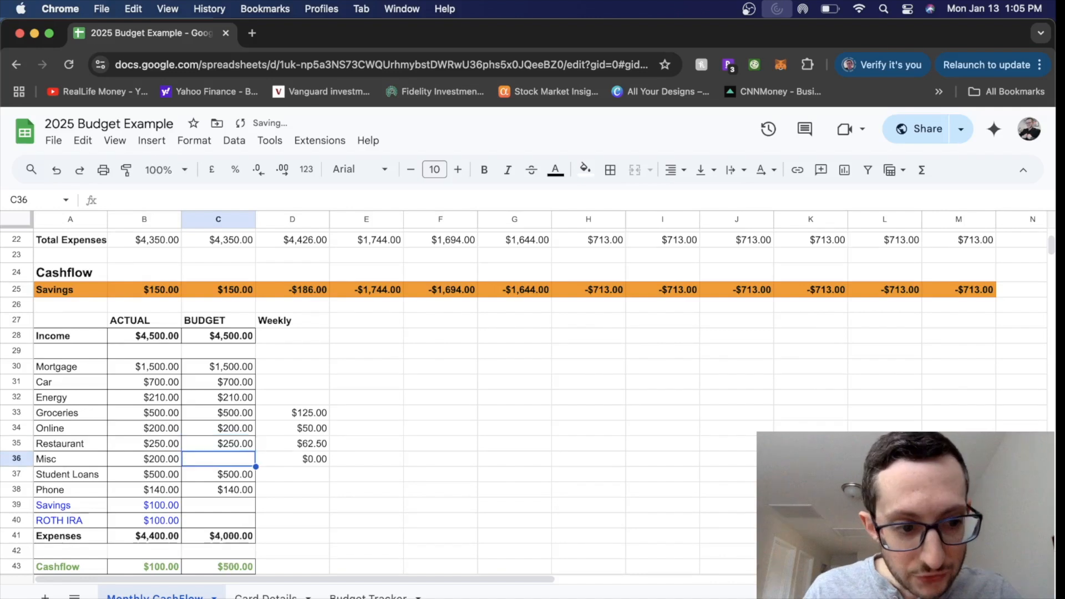
{"action": "type", "text": "200"}
{"action": "key", "text": "Return"}
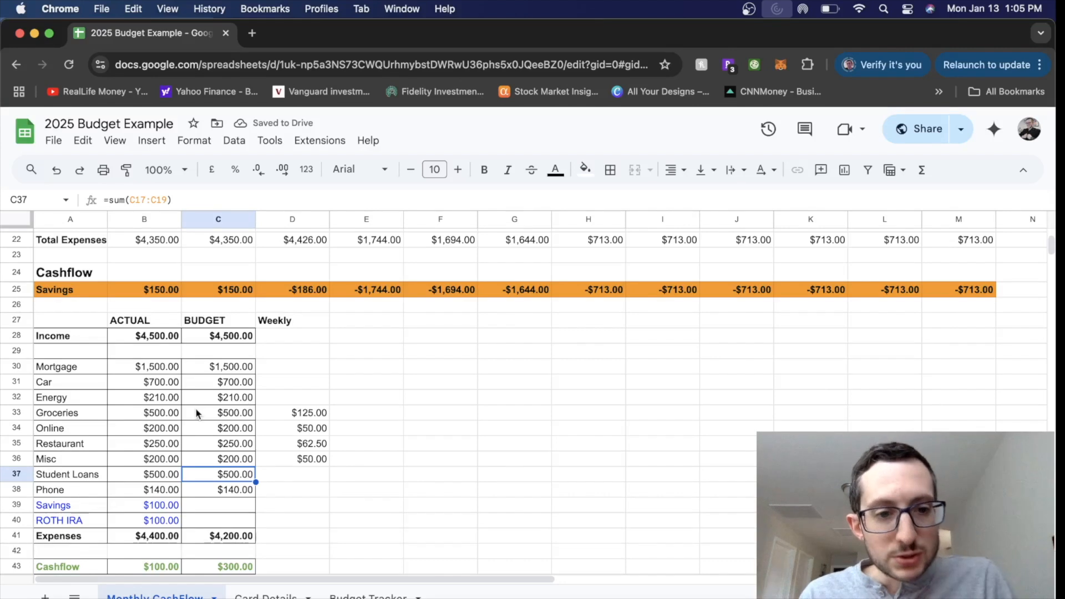
- Set the Groceries budget in C33 to 400 and check its weekly amount in D33
{"action": "left_click", "coordinate": [231, 413]}
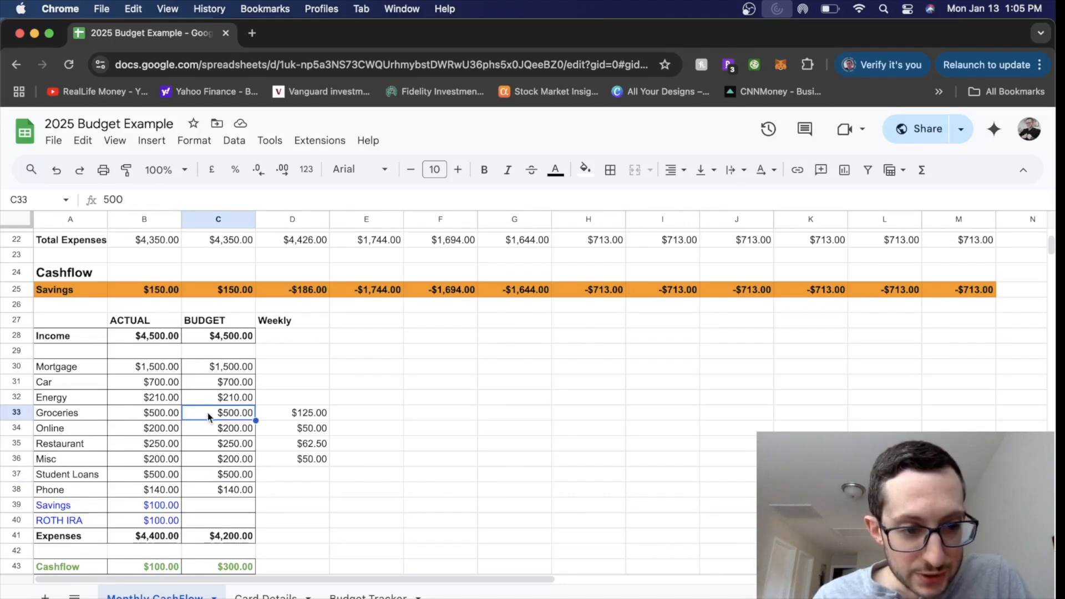
{"action": "left_click", "coordinate": [151, 417]}
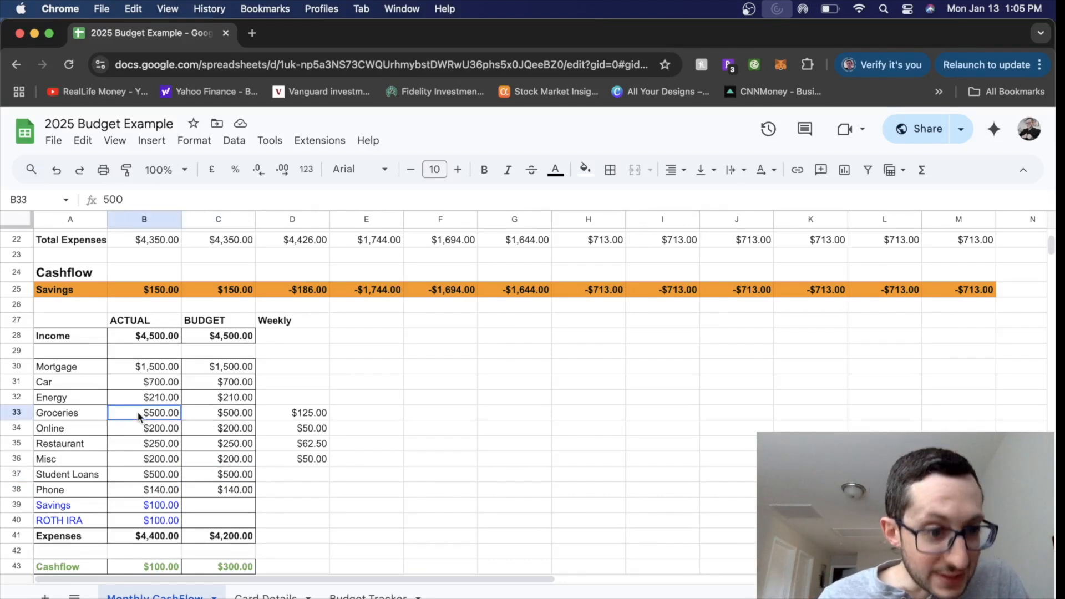
{"action": "left_click", "coordinate": [283, 417]}
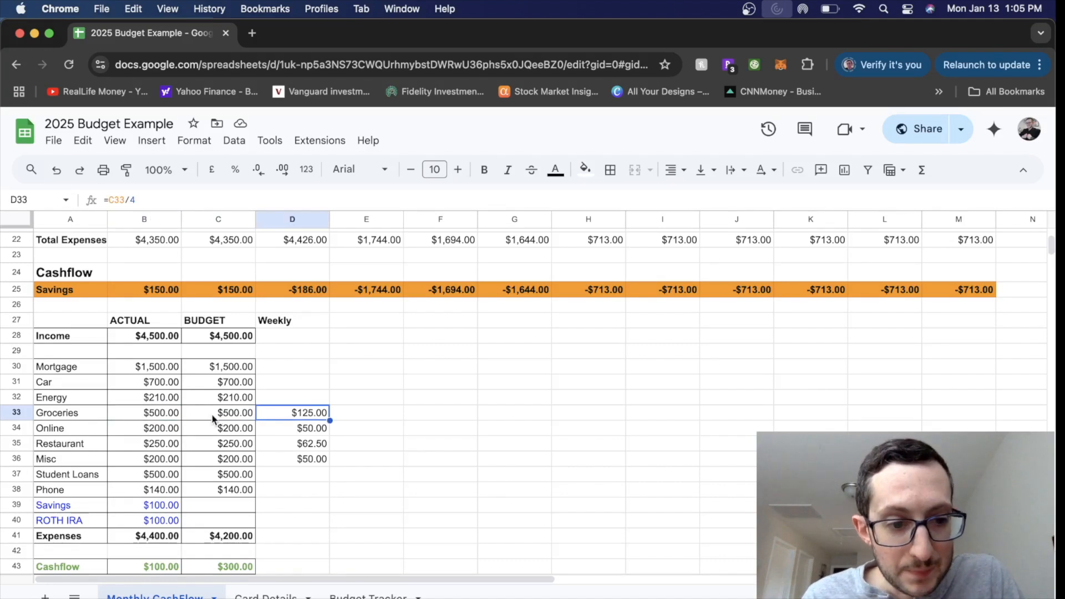
{"action": "left_click", "coordinate": [207, 569]}
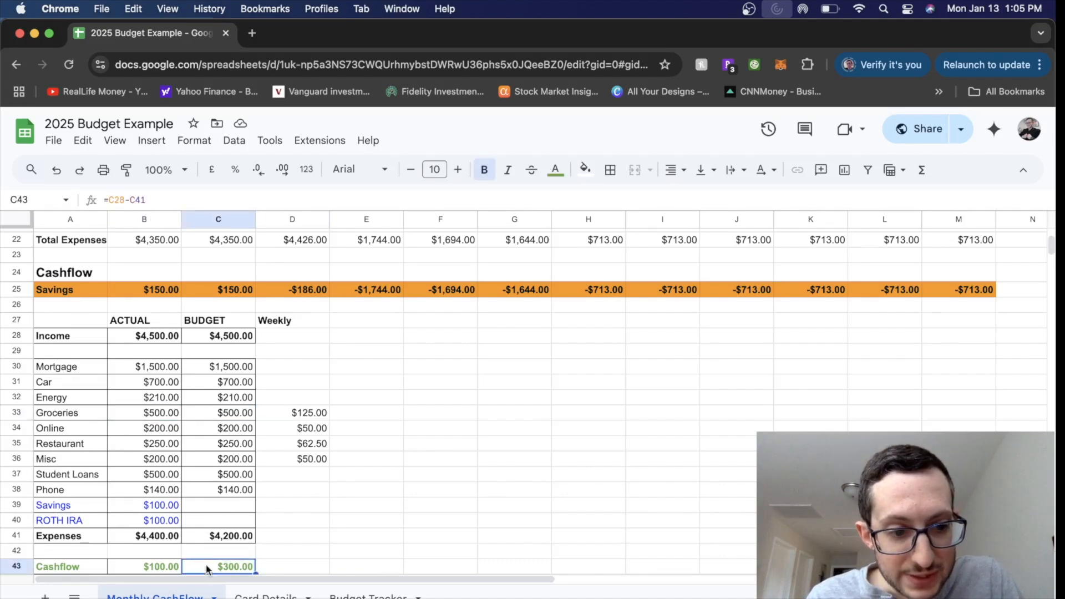
{"action": "left_click", "coordinate": [207, 504]}
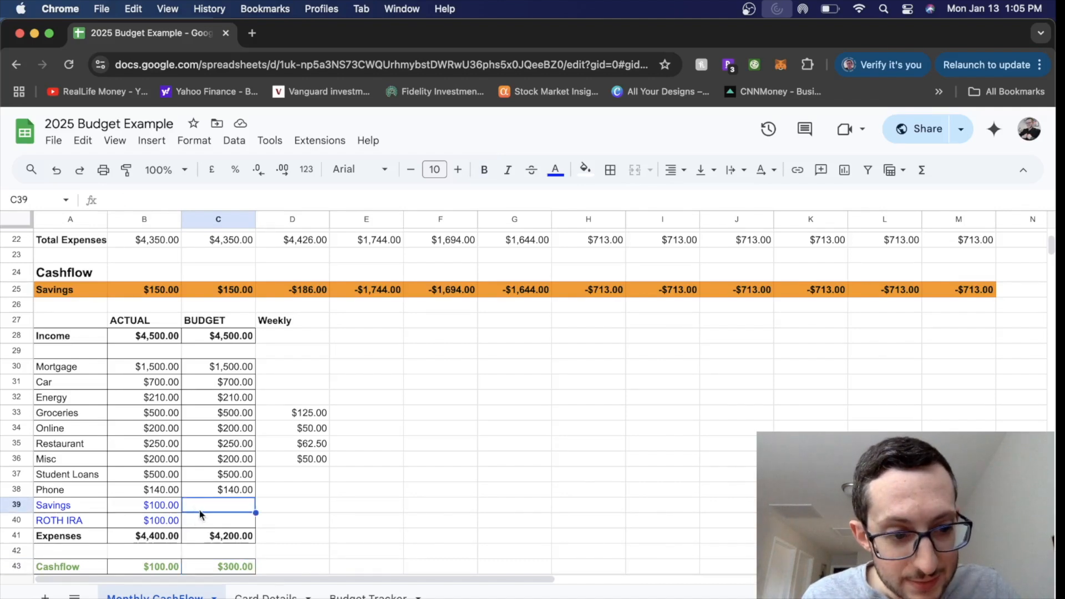
{"action": "left_click", "coordinate": [210, 414]}
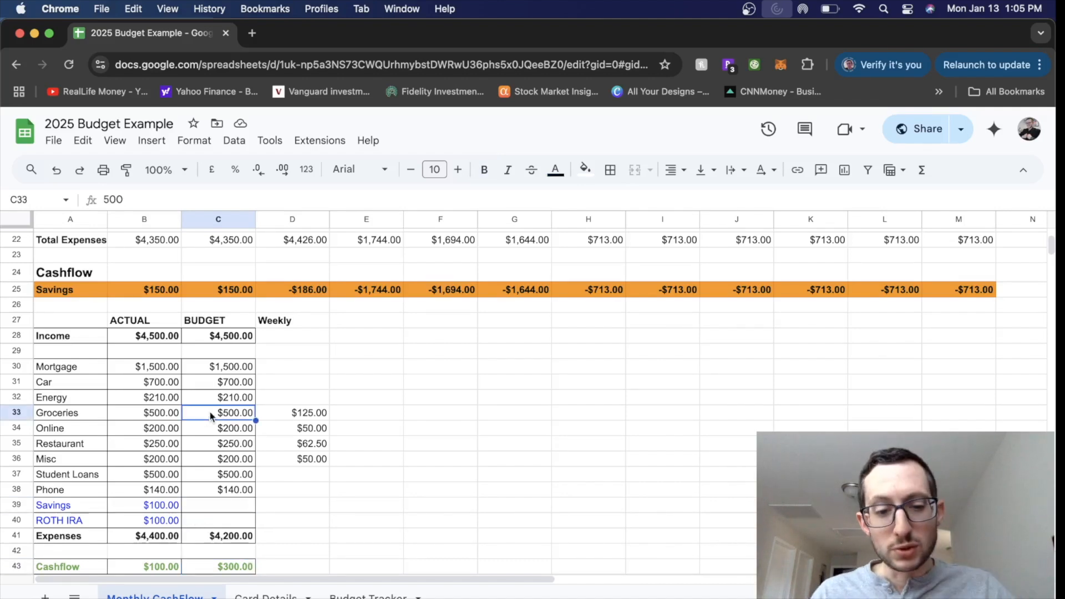
{"action": "type", "text": "400"}
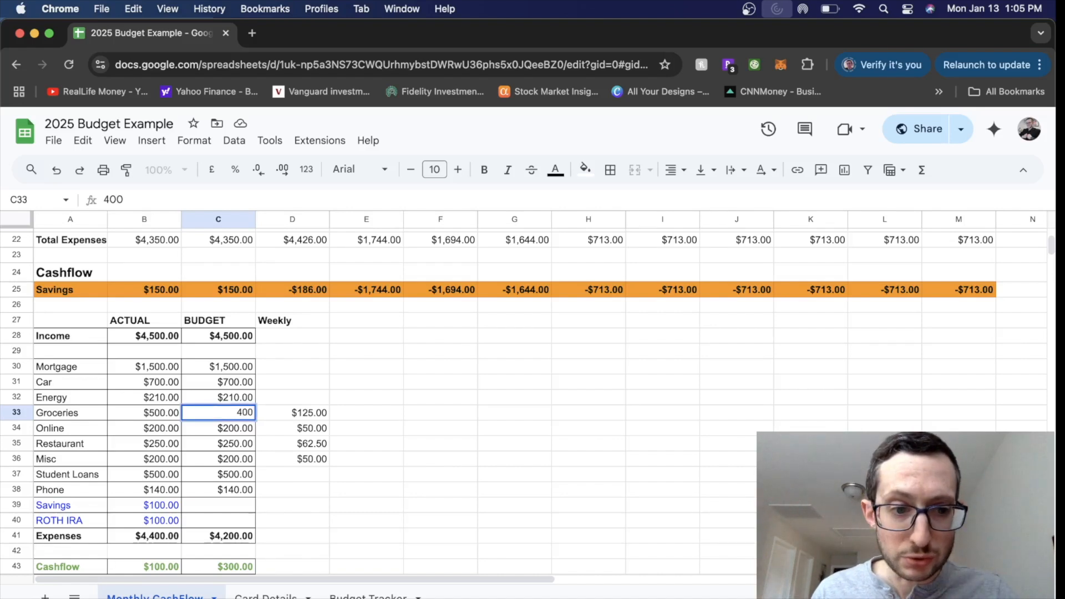
{"action": "key", "text": "Return"}
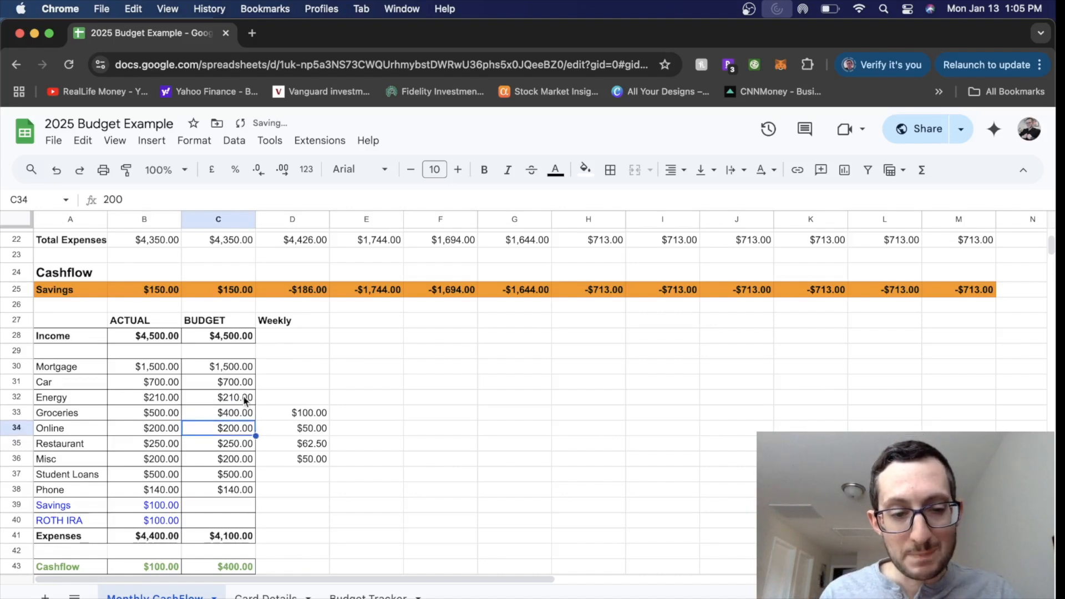
{"action": "left_click", "coordinate": [283, 413]}
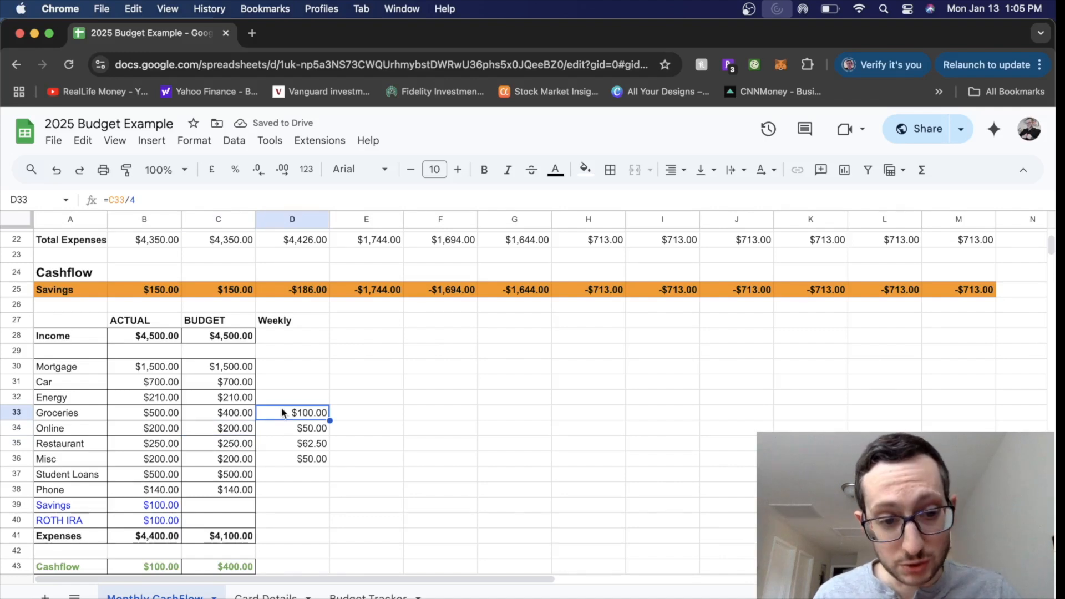
- Set the Restaurant budget in C35 to 200
{"action": "left_click", "coordinate": [206, 429]}
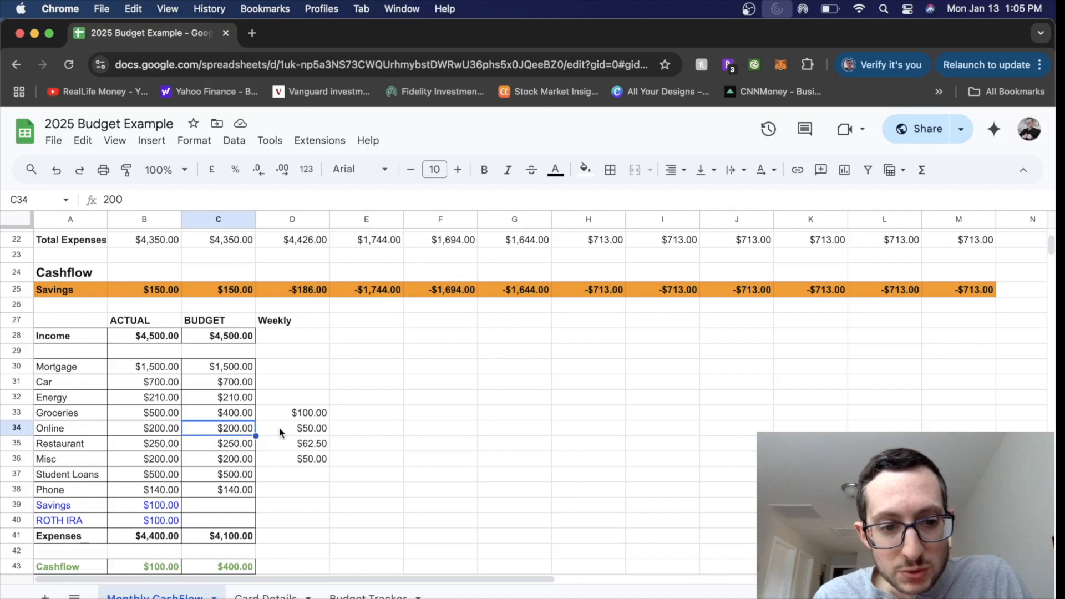
{"action": "left_click", "coordinate": [206, 448]}
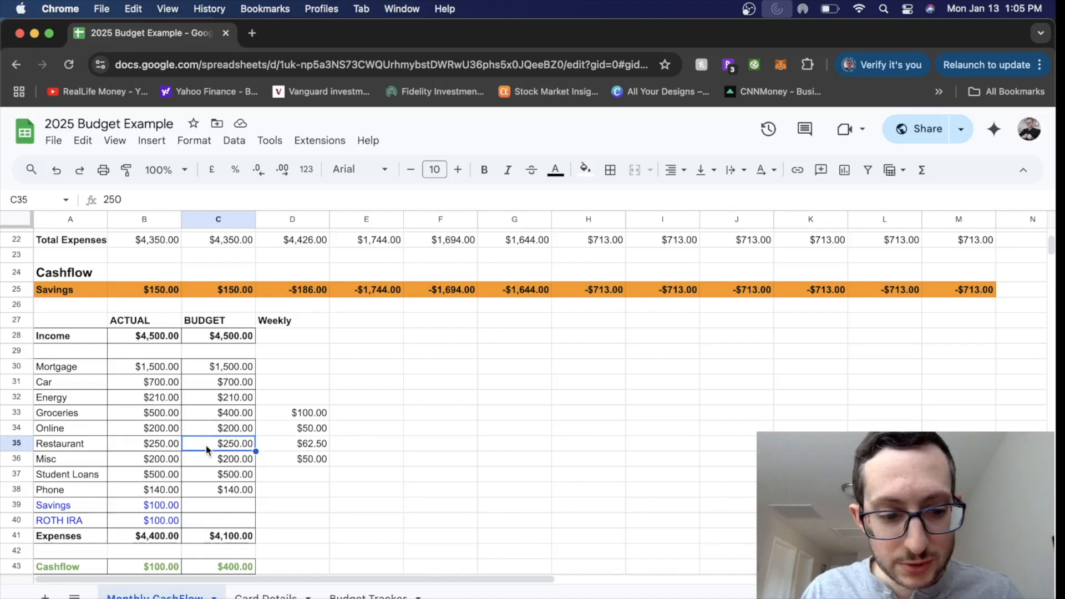
{"action": "type", "text": "200"}
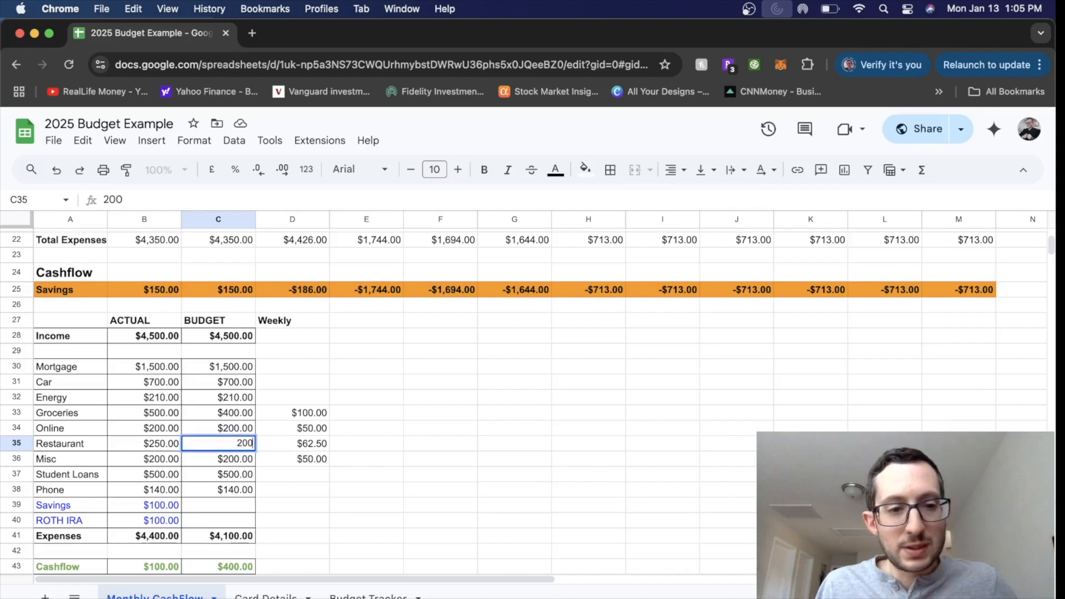
{"action": "key", "text": "Return"}
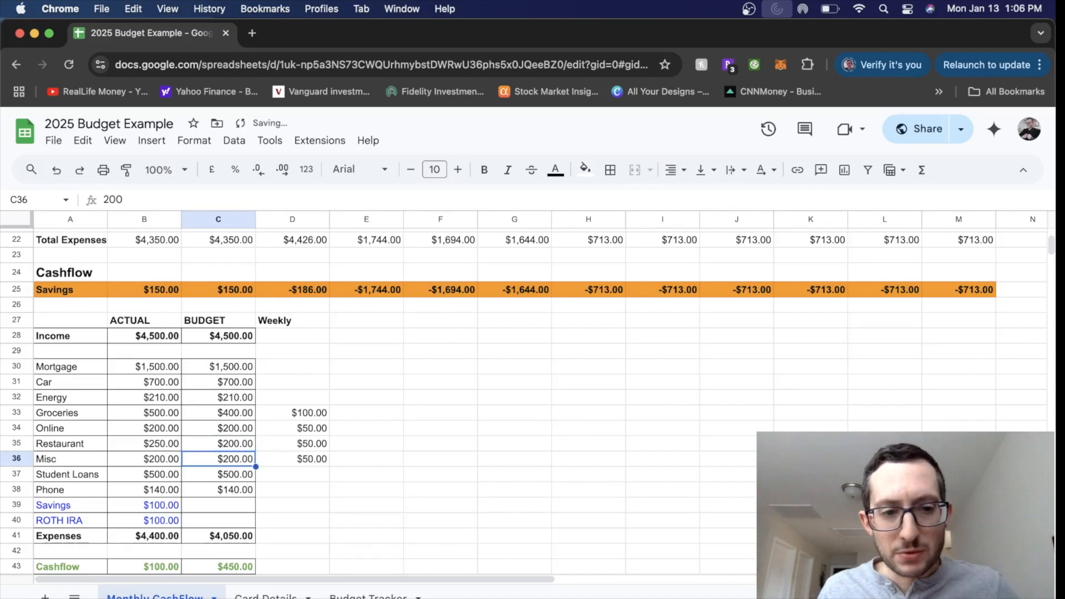
{"action": "left_click", "coordinate": [209, 445]}
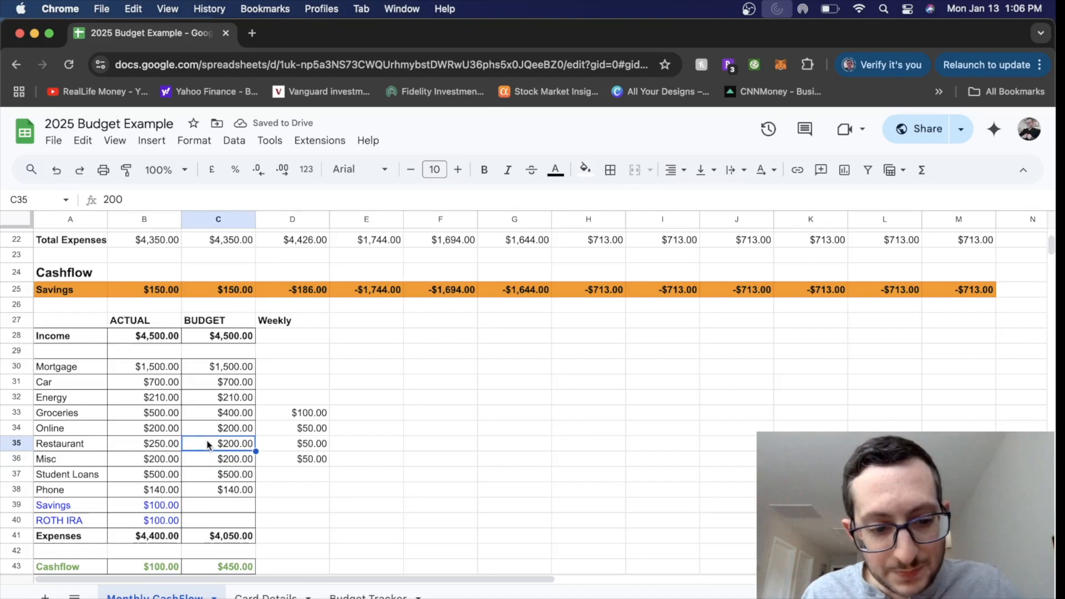
{"action": "left_click", "coordinate": [210, 463]}
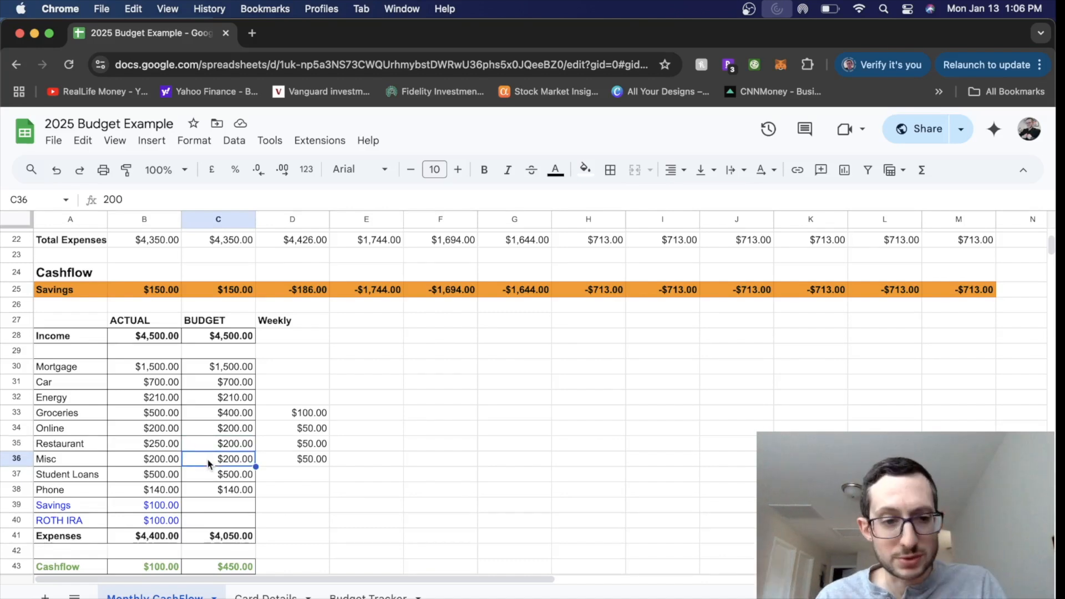
- Enter Budget amounts of 200 for Savings and 100 for ROTH IRA in C39:C40, and check the budgeted Cashflow
{"action": "left_click", "coordinate": [206, 505]}
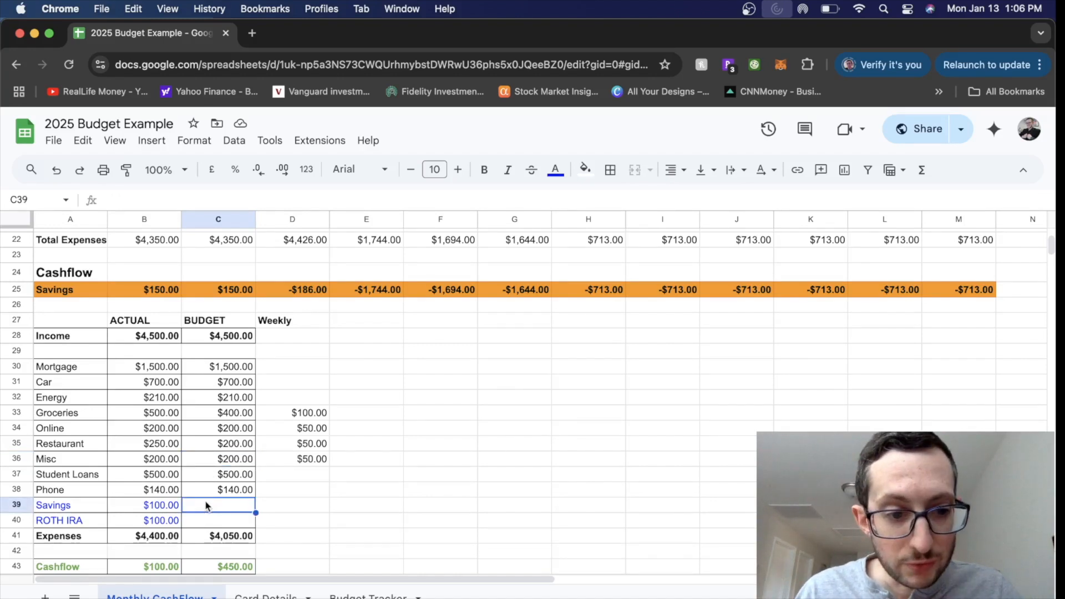
{"action": "type", "text": "200"}
{"action": "key", "text": "Return"}
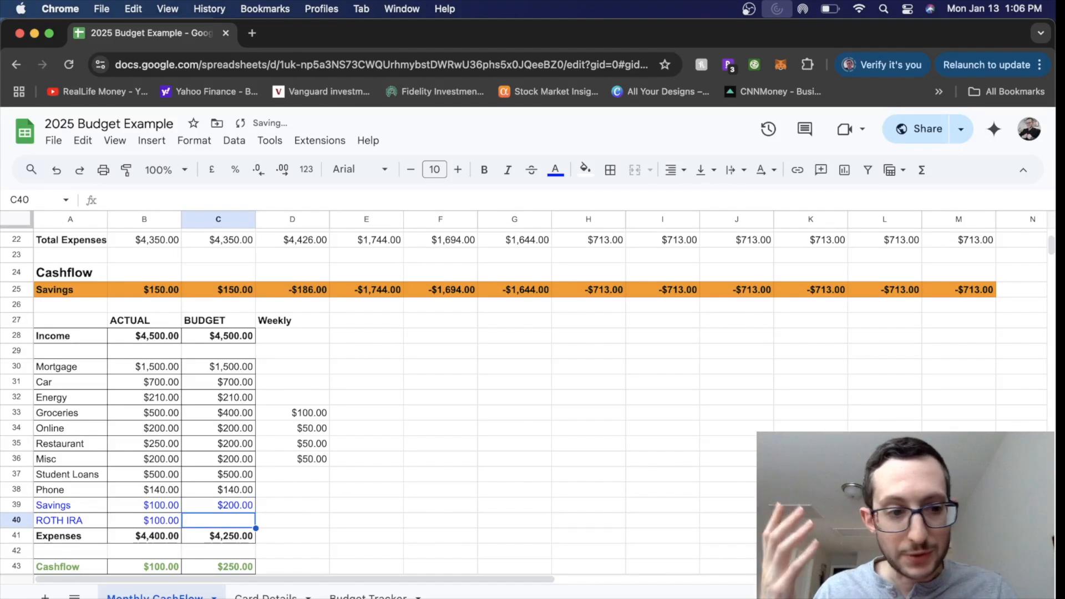
{"action": "type", "text": "100"}
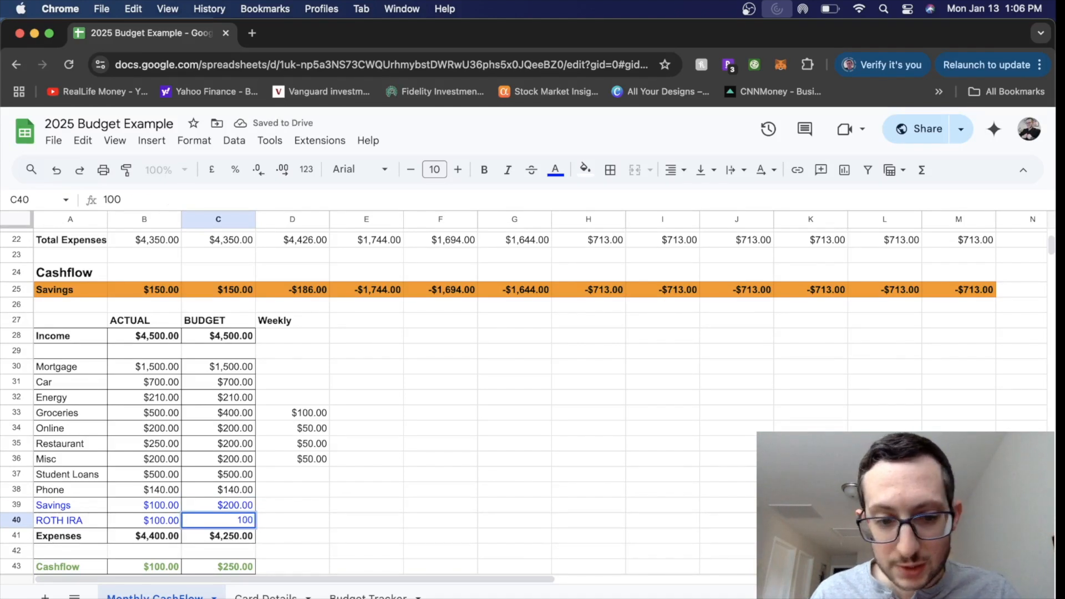
{"action": "key", "text": "Return"}
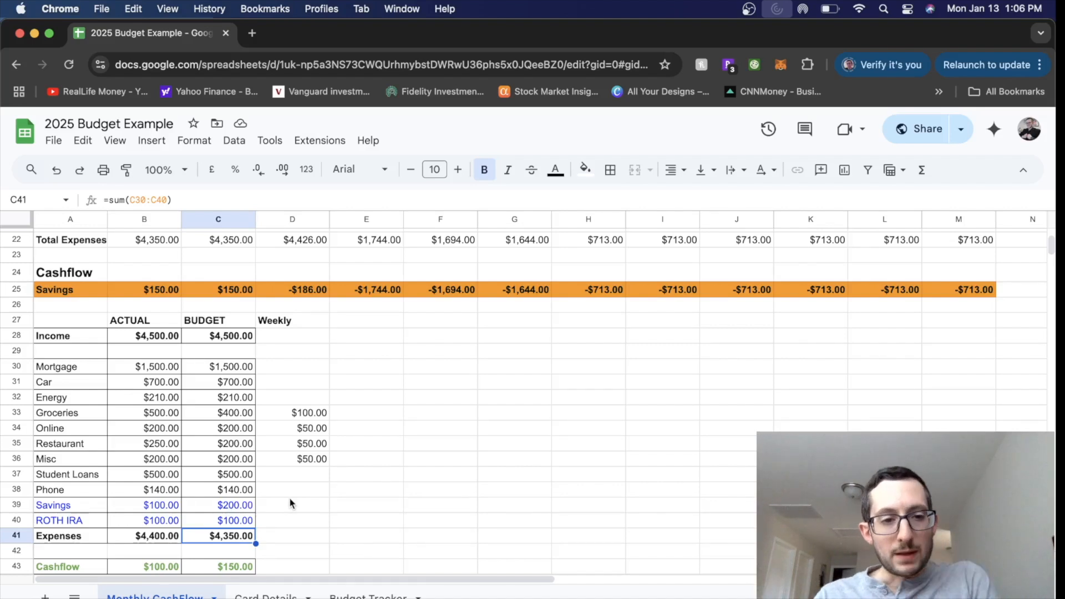
{"action": "left_click", "coordinate": [208, 566]}
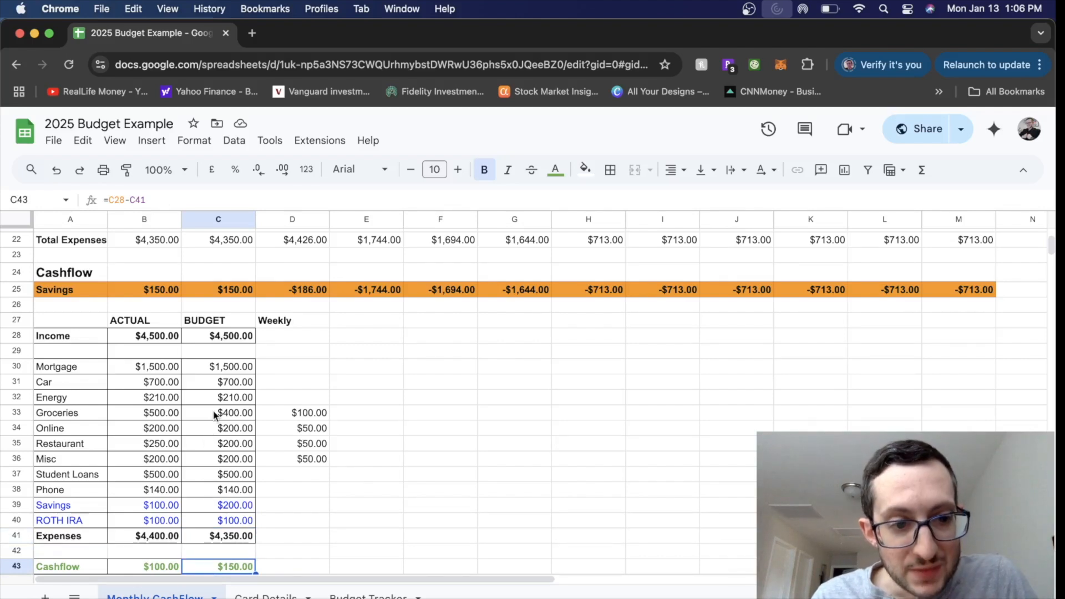
- Review the budget and weekly amounts of the variable expenses and set the Restaurant budget in C35 to 150
{"action": "left_click_drag", "start_coordinate": [215, 415], "coordinate": [216, 462]}
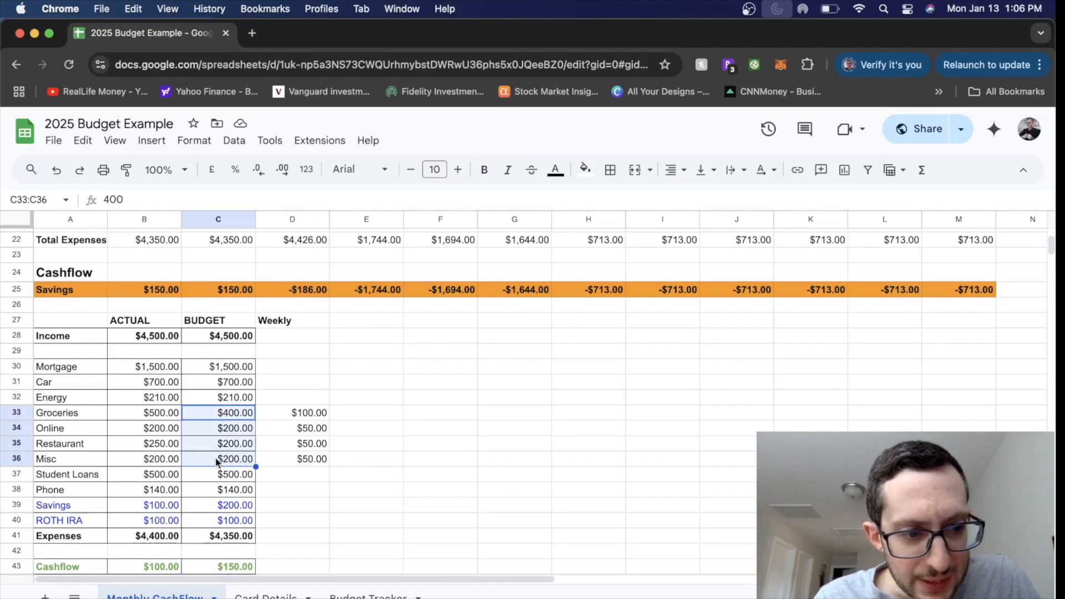
{"action": "left_click", "coordinate": [200, 411]}
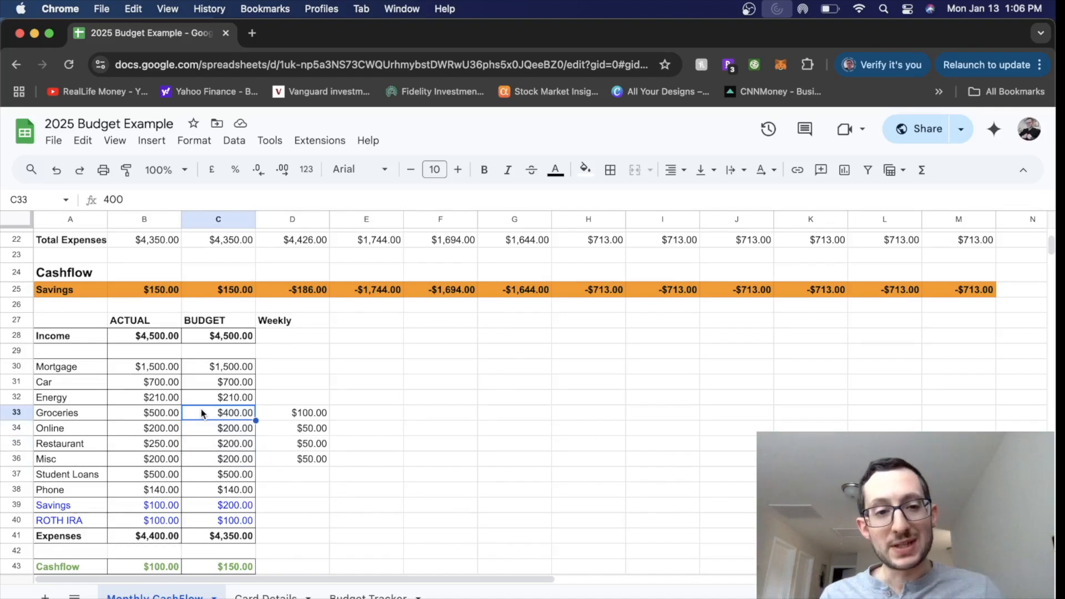
{"action": "left_click", "coordinate": [282, 413]}
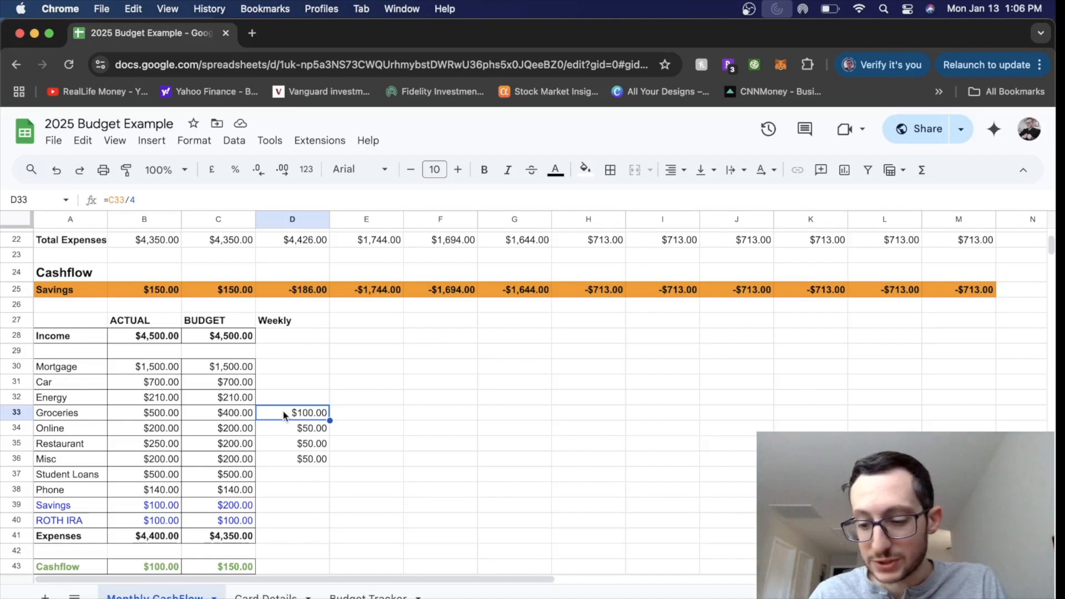
{"action": "key", "text": "Down"}
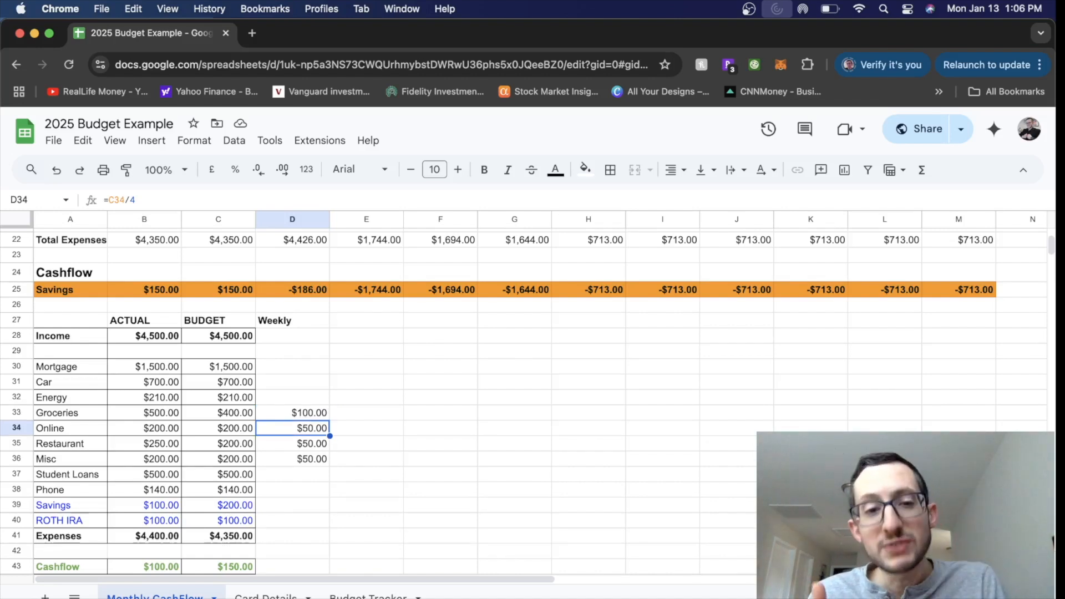
{"action": "key", "text": "Down"}
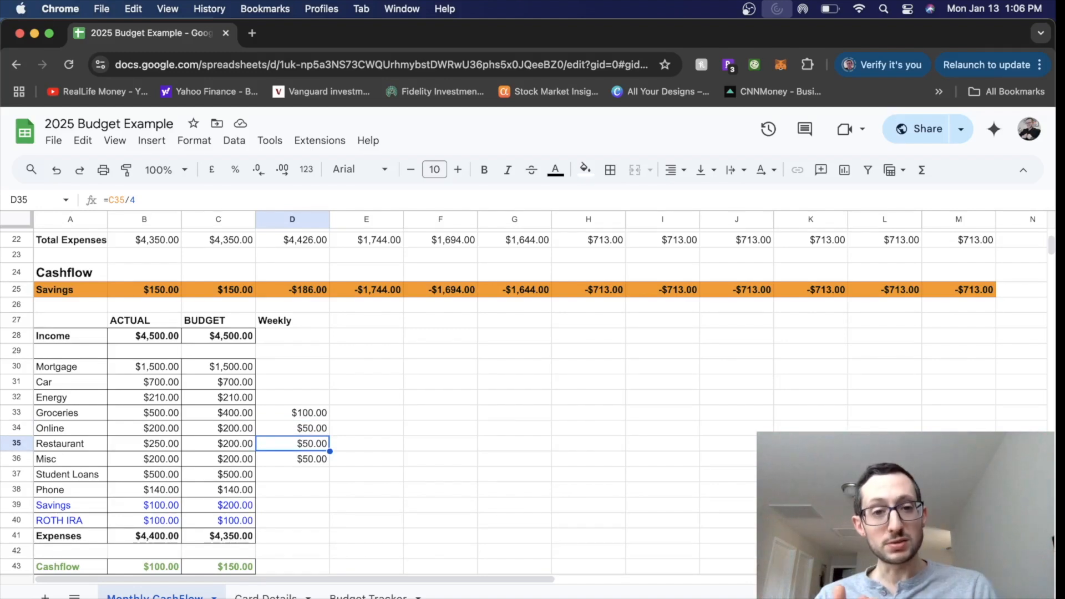
{"action": "left_click", "coordinate": [210, 448]}
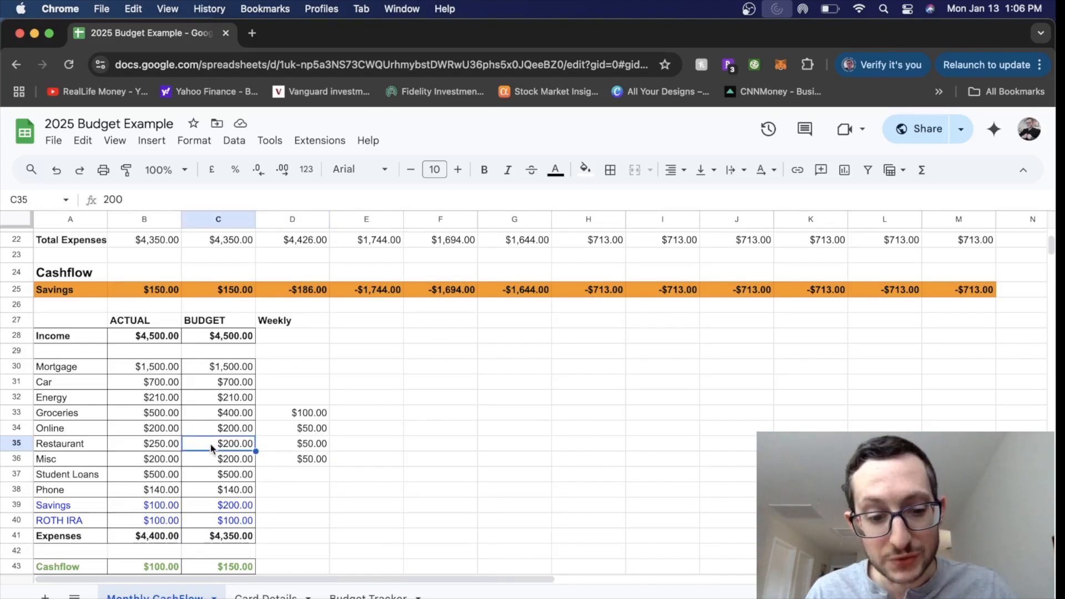
{"action": "type", "text": "150"}
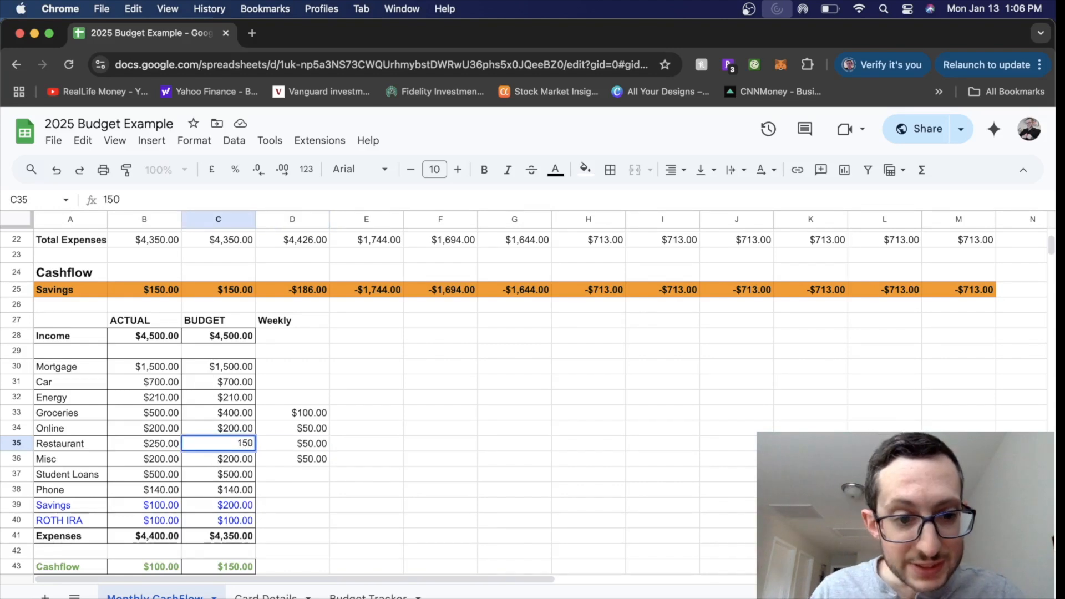
{"action": "key", "text": "Return"}
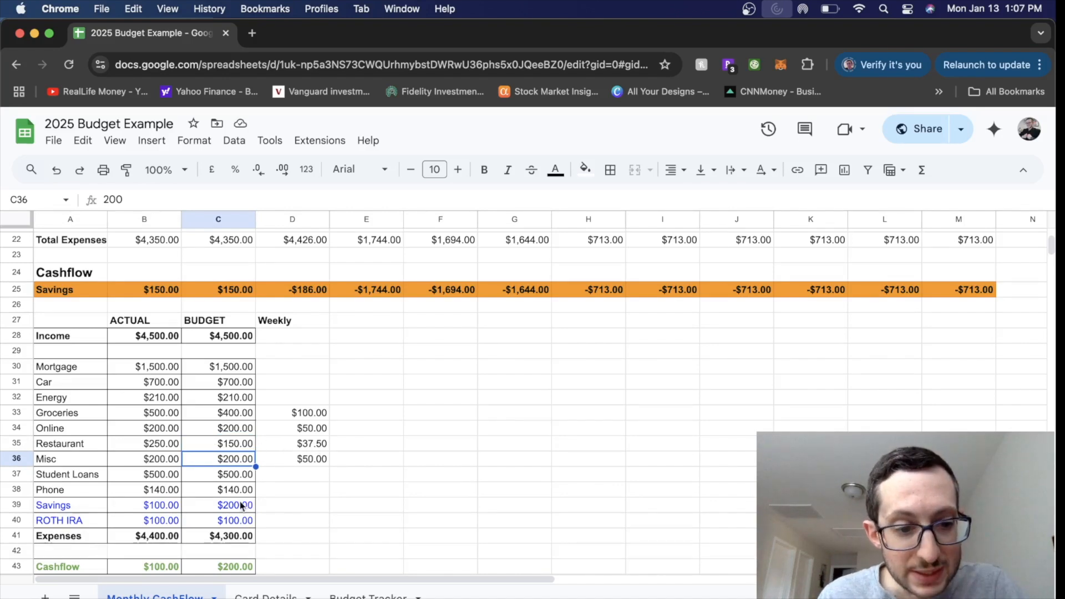
{"action": "left_click", "coordinate": [205, 567]}
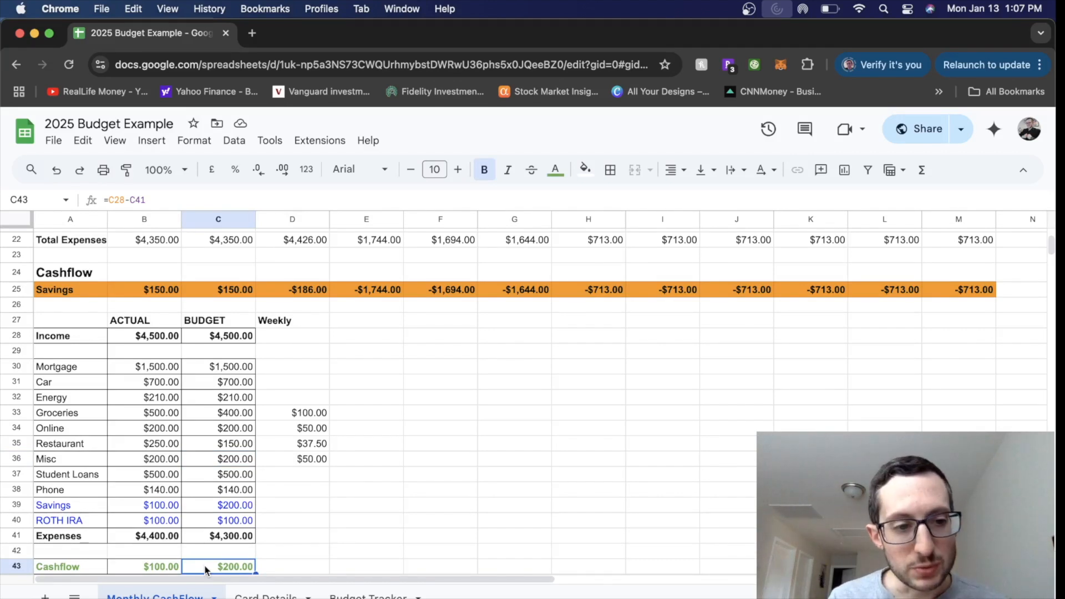
- Set the Savings budget in C39 to 100
{"action": "left_click", "coordinate": [200, 505]}
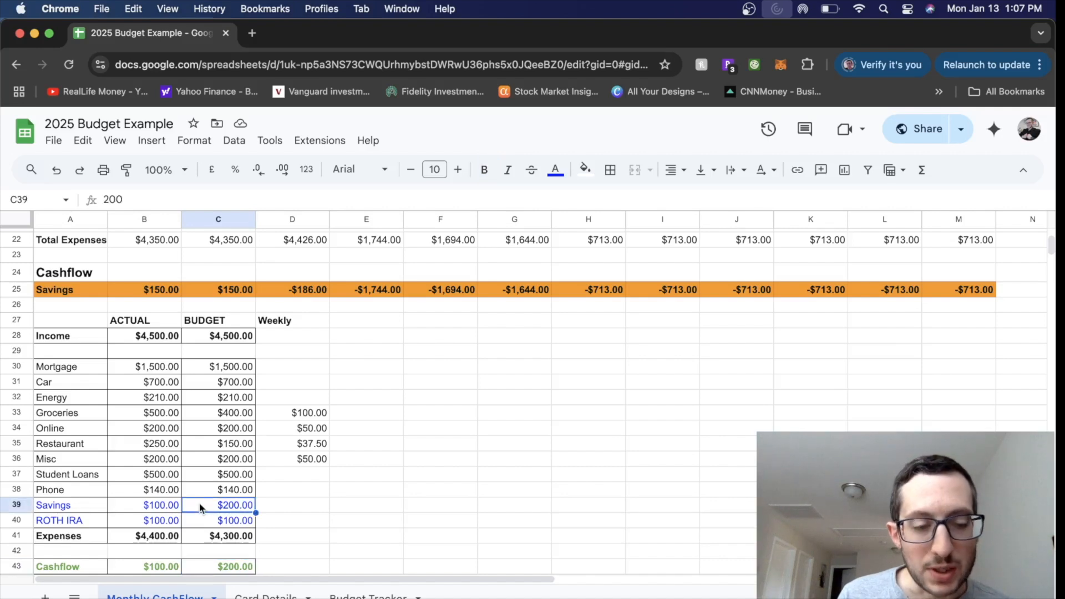
{"action": "type", "text": "100"}
{"action": "key", "text": "Return"}
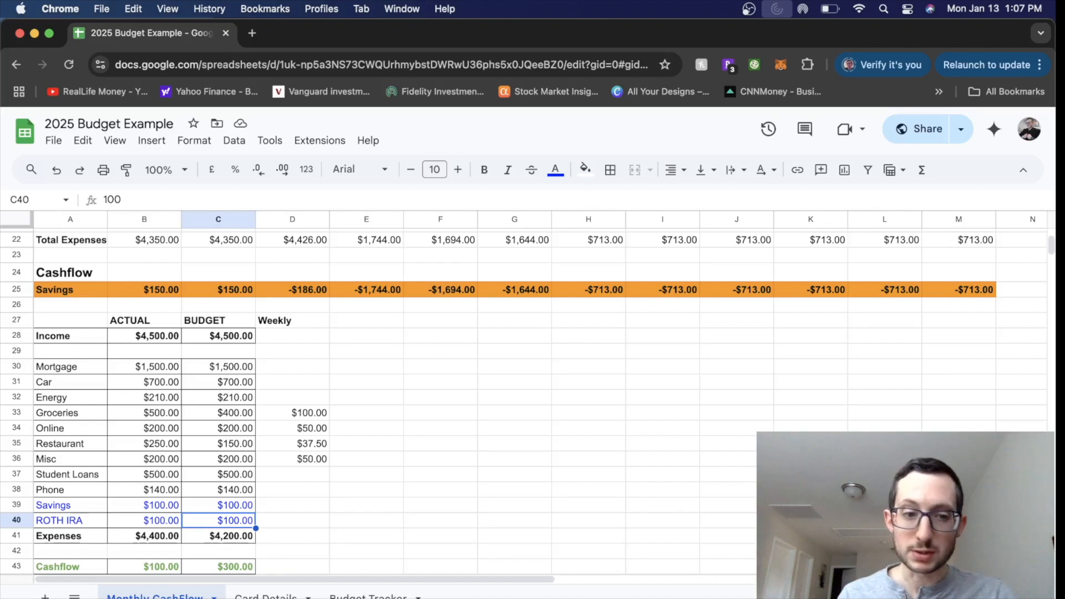
- Open the Card Details sheet and look through the credit card expense categories in column A, from Groceries down to Misc
{"action": "scroll", "coordinate": [523, 399], "scroll_direction": "down", "scroll_amount": 2}
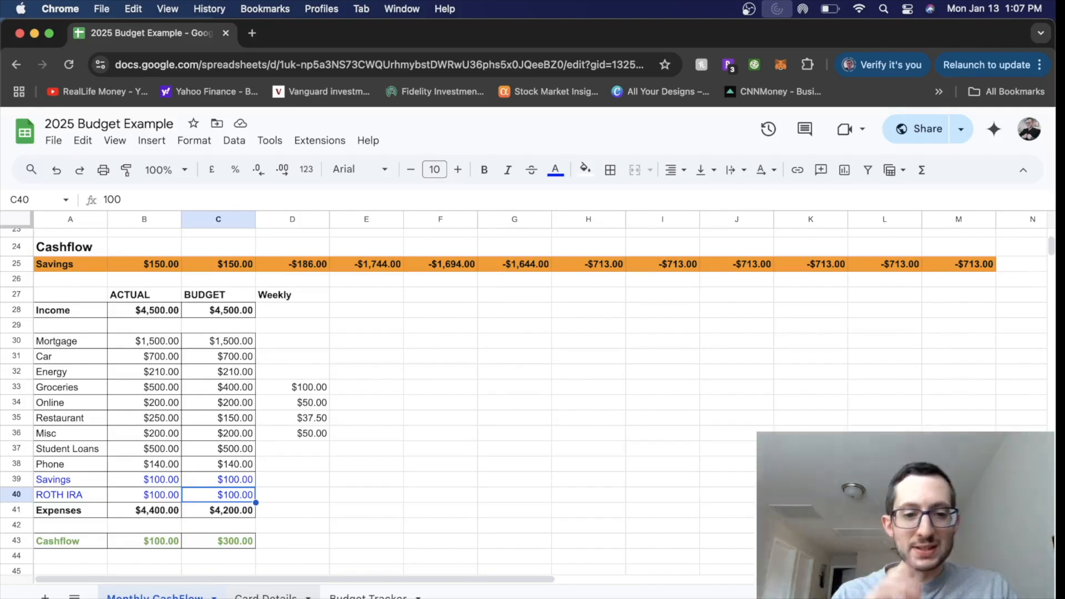
{"action": "left_click", "coordinate": [266, 596]}
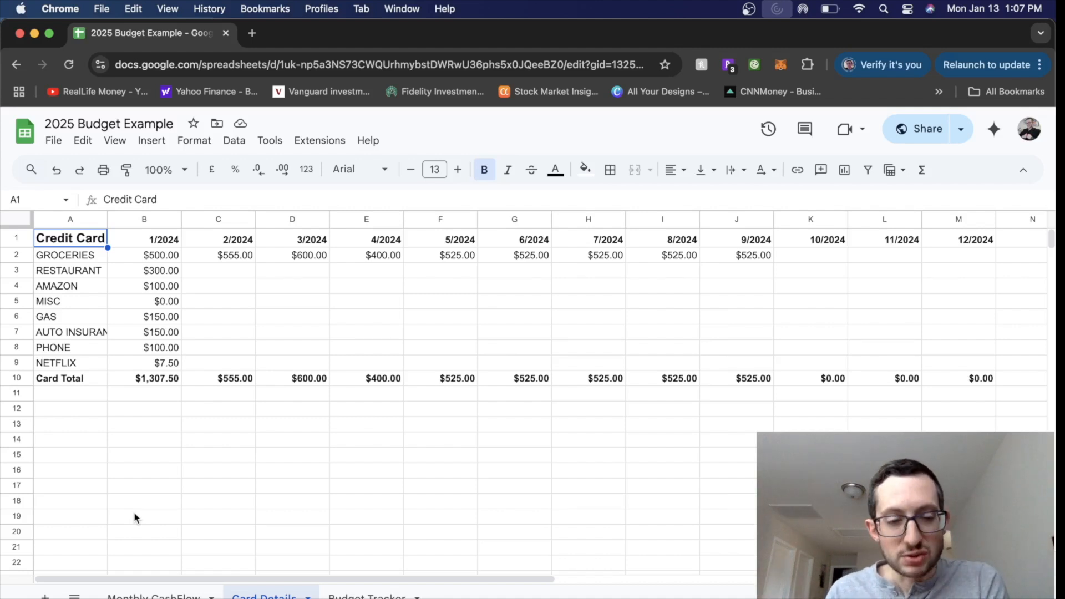
{"action": "left_click", "coordinate": [96, 261]}
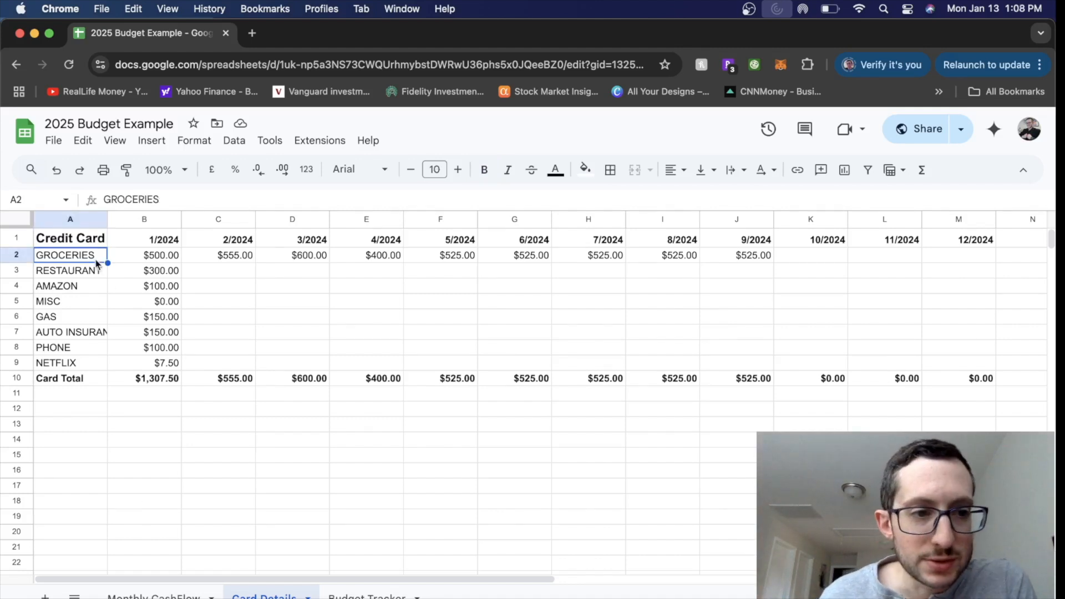
{"action": "key", "text": "Down"}
{"action": "key", "text": "Down"}
{"action": "key", "text": "Down"}
{"action": "key", "text": "Down"}
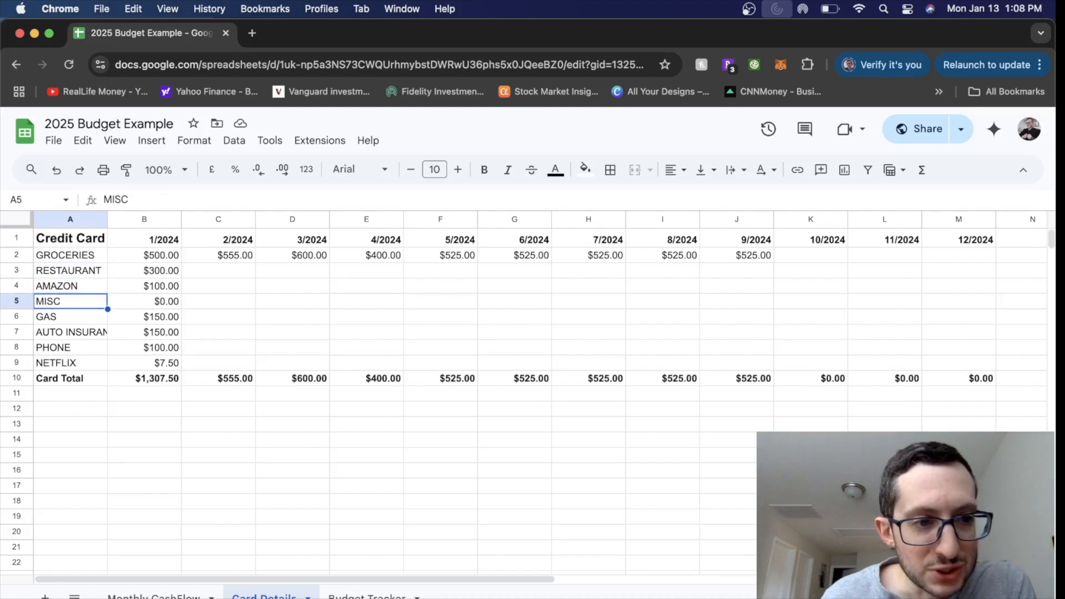
- Finish looking through the Card Details categories down to Phone, and inspect the Groceries Sum formula in B16 of the Budget Tracker sheet
{"action": "key", "text": "Down"}
{"action": "key", "text": "Down"}
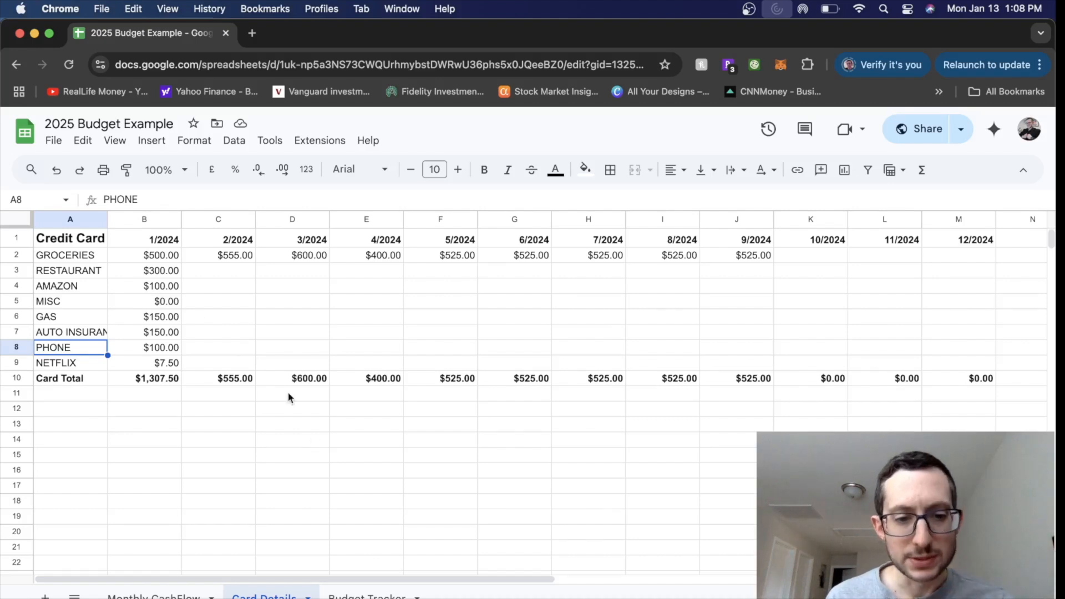
{"action": "left_click", "coordinate": [366, 595]}
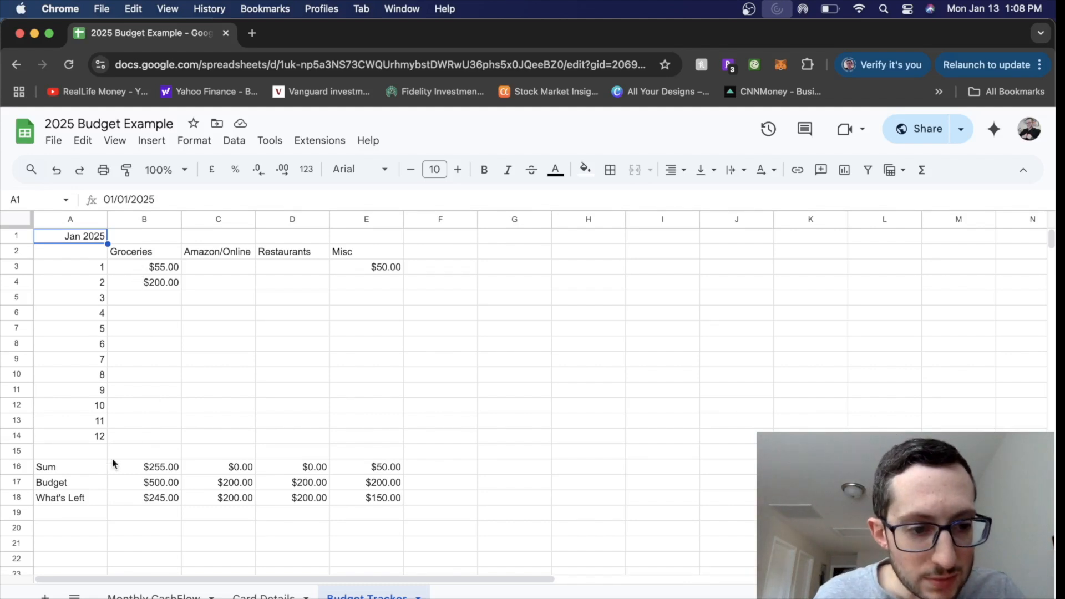
{"action": "left_click", "coordinate": [122, 468]}
{"action": "left_click", "coordinate": [189, 191]}
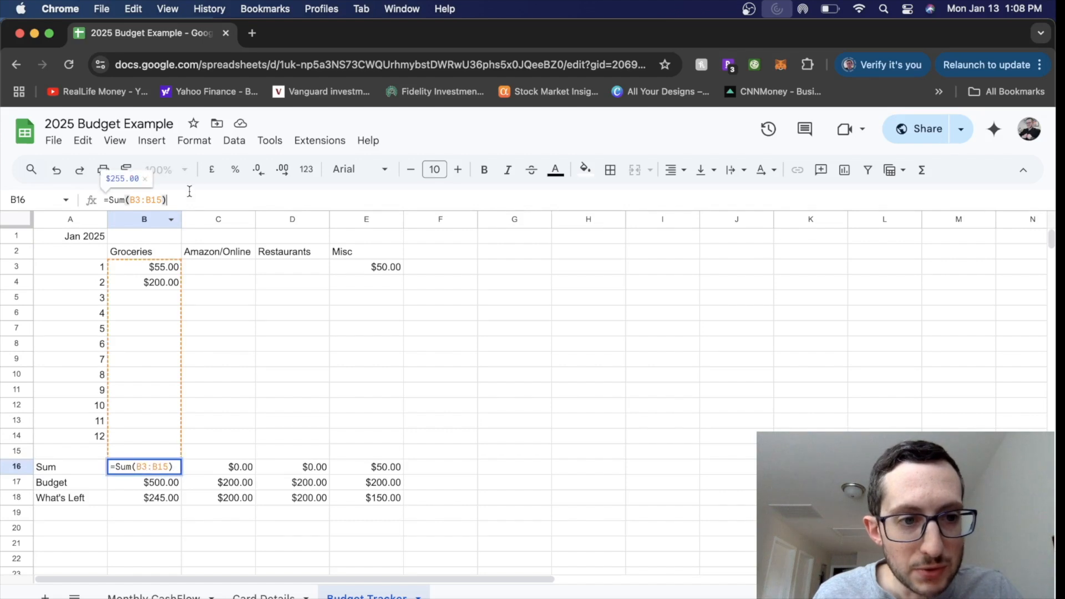
{"action": "key", "text": "Return"}
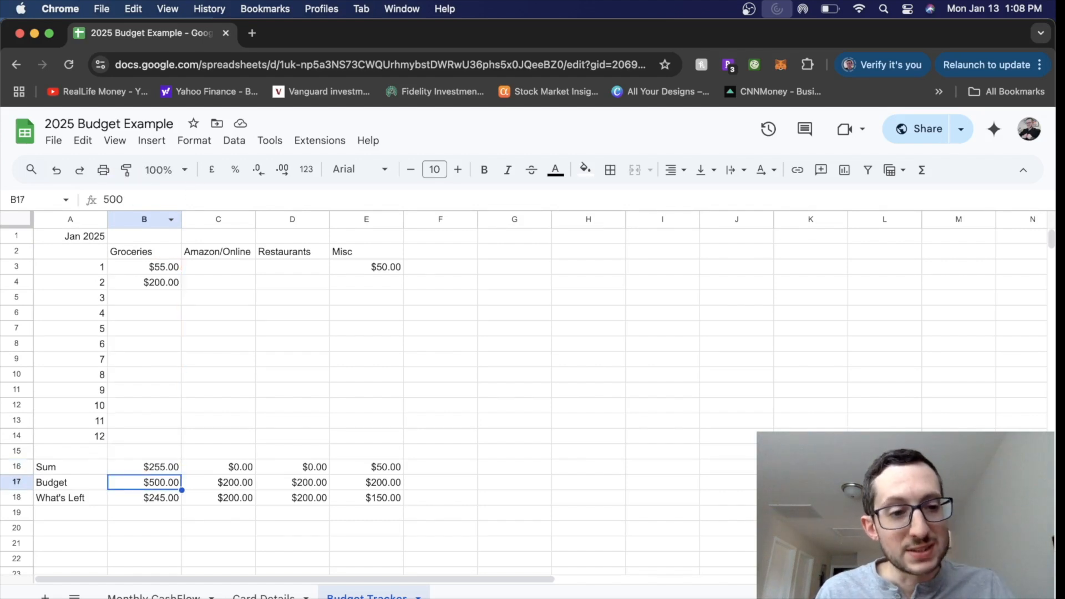
- Check the Groceries budget in the Monthly CashFlow sheet and set the matching Groceries Budget in B17 of the Budget Tracker to 400
{"action": "left_click", "coordinate": [156, 594]}
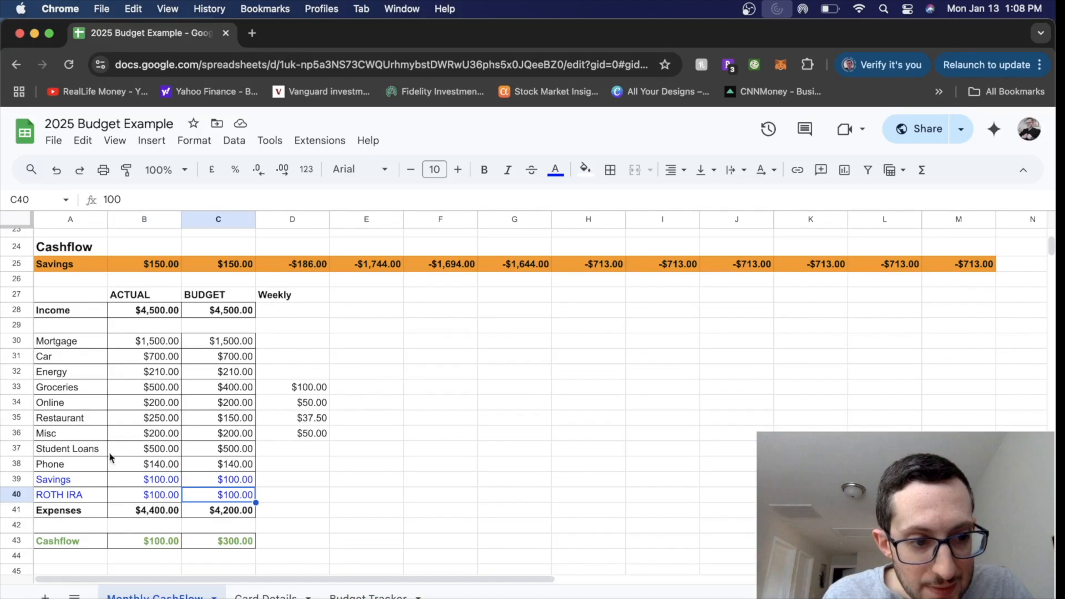
{"action": "left_click", "coordinate": [203, 388]}
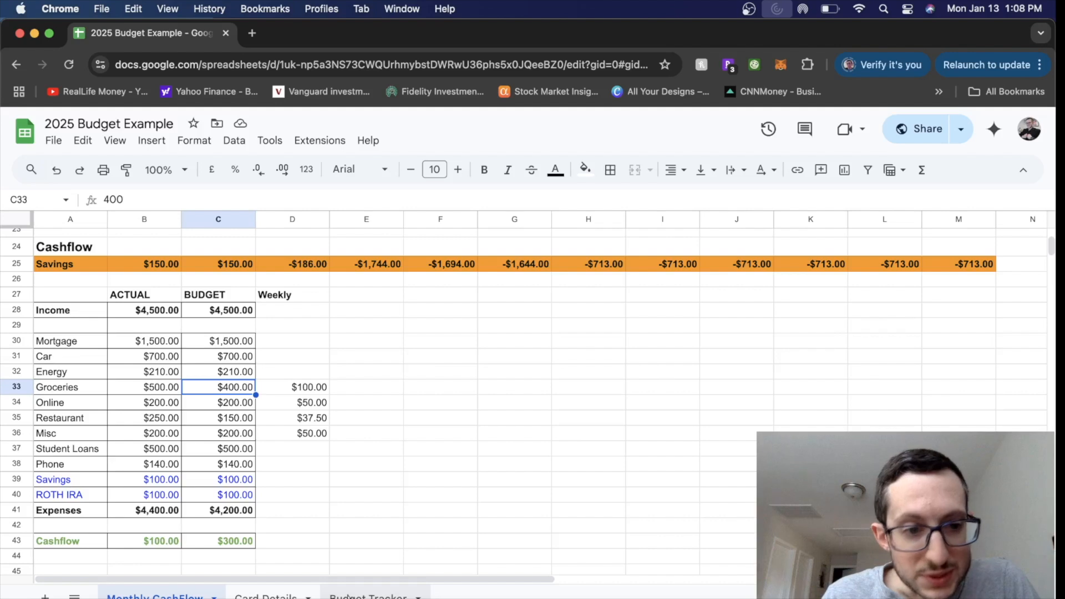
{"action": "left_click", "coordinate": [367, 596]}
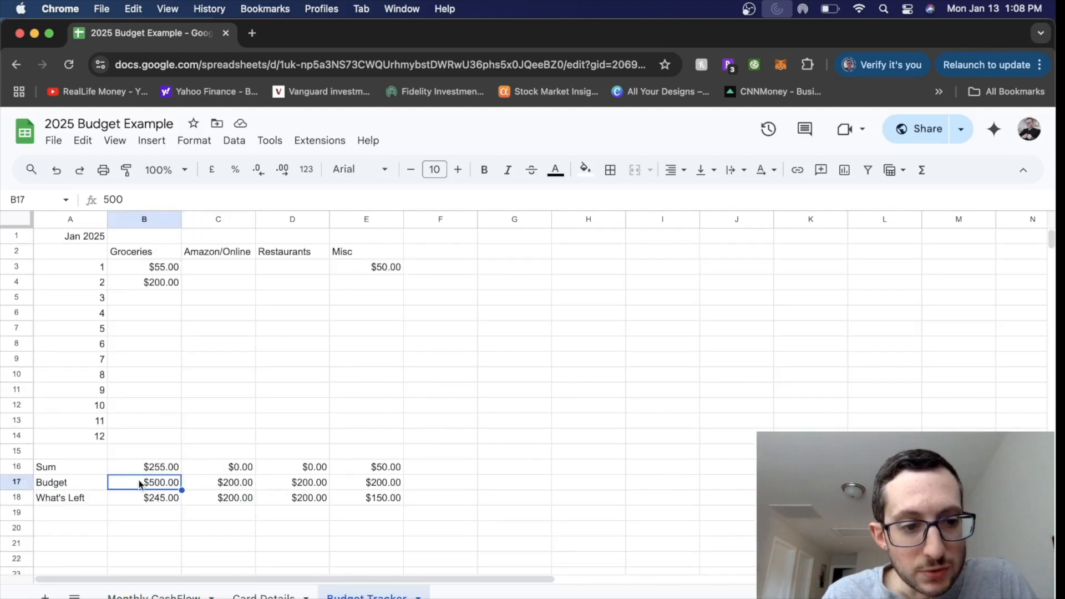
{"action": "type", "text": "400"}
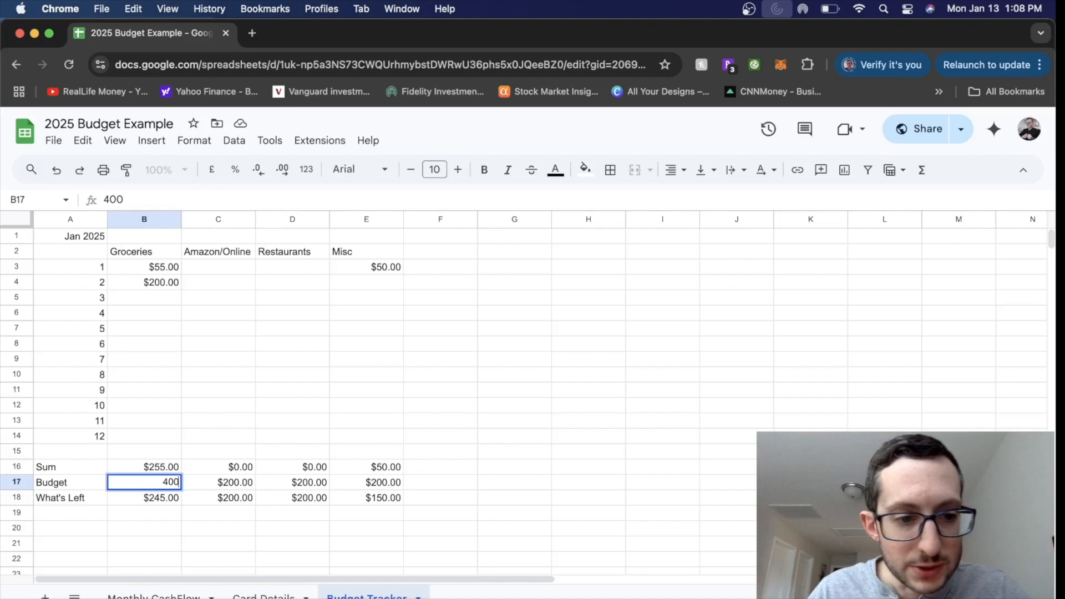
{"action": "key", "text": "Return"}
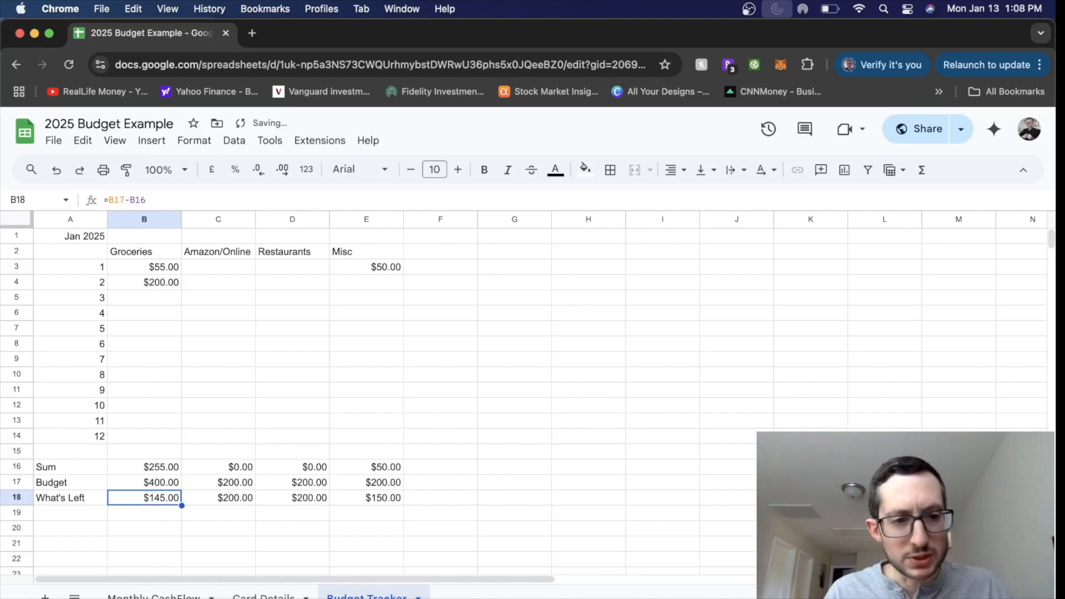
- Set the Restaurants Budget in D17 to 150 and check the Amazon/Online and Misc budgets in row 17
{"action": "left_click", "coordinate": [208, 485]}
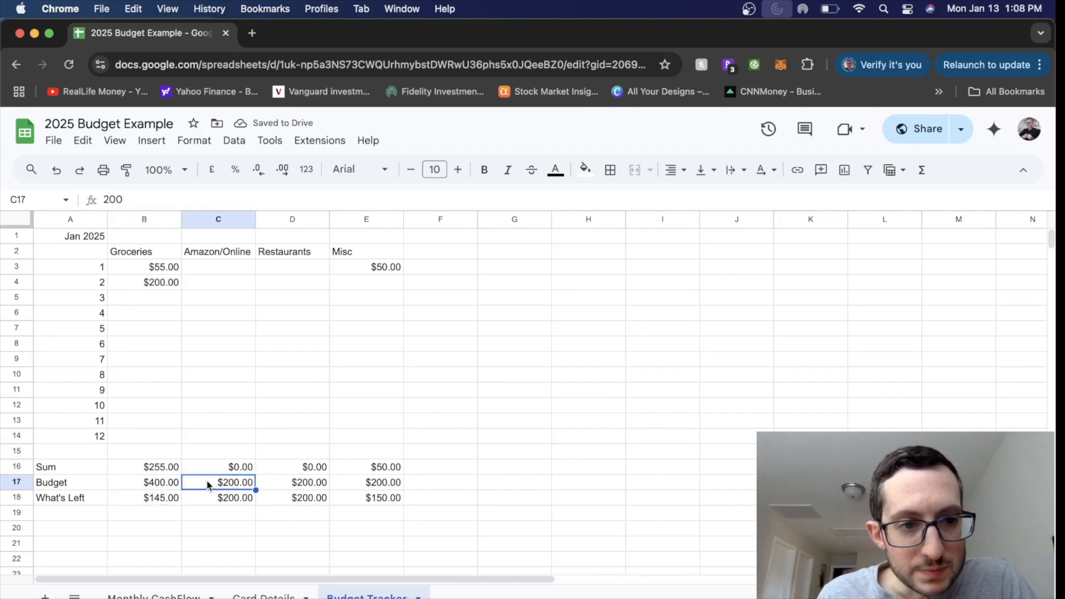
{"action": "left_click", "coordinate": [289, 480]}
{"action": "type", "text": "150"}
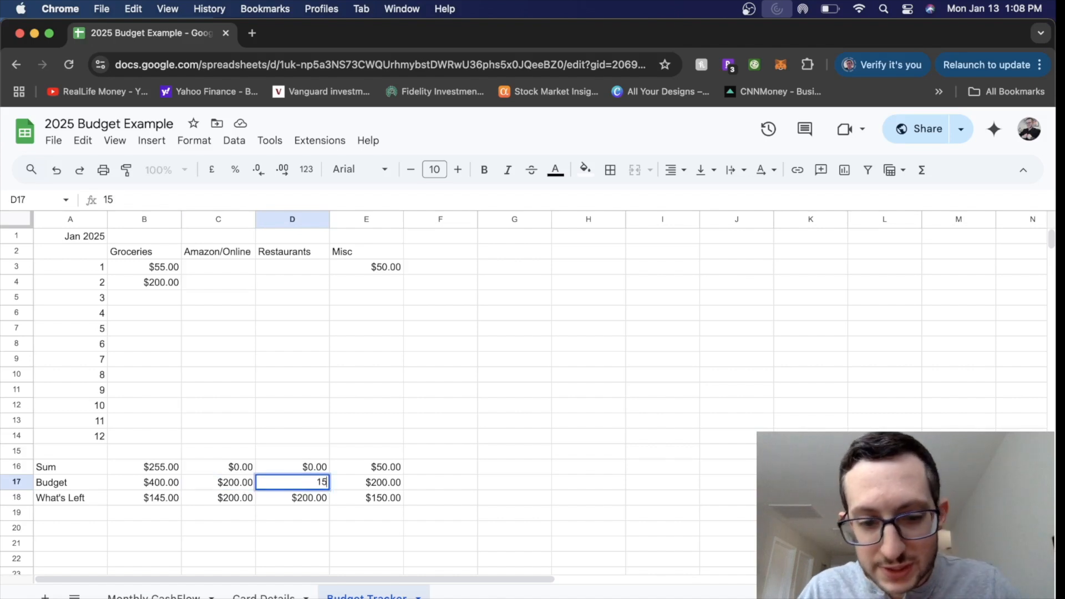
{"action": "key", "text": "Return"}
{"action": "left_click", "coordinate": [363, 482]}
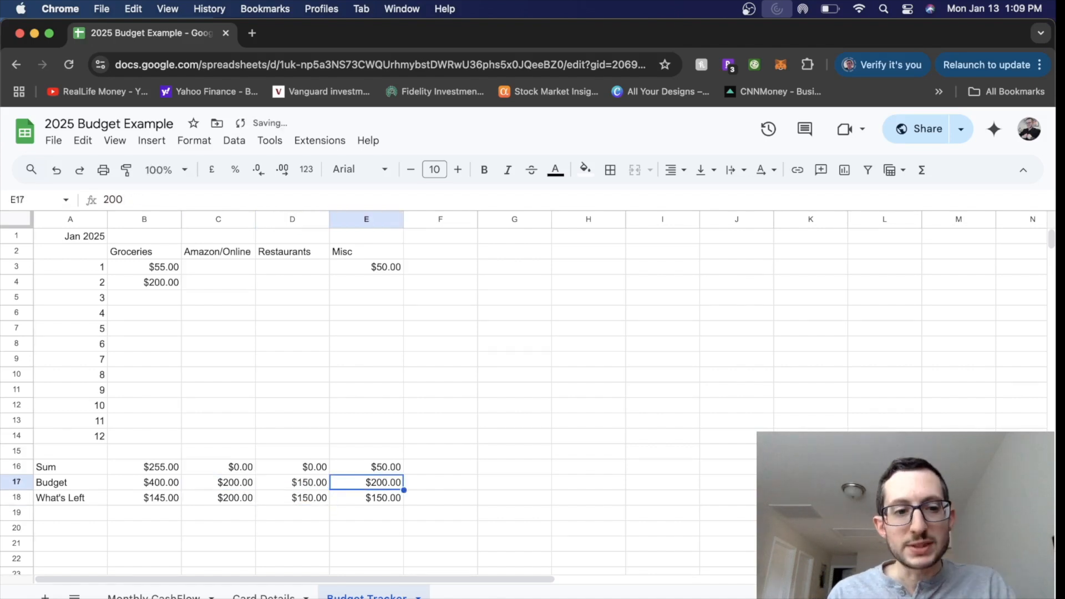
- Inspect the Groceries What's Left formula in B18 without changing it
{"action": "left_click", "coordinate": [136, 496]}
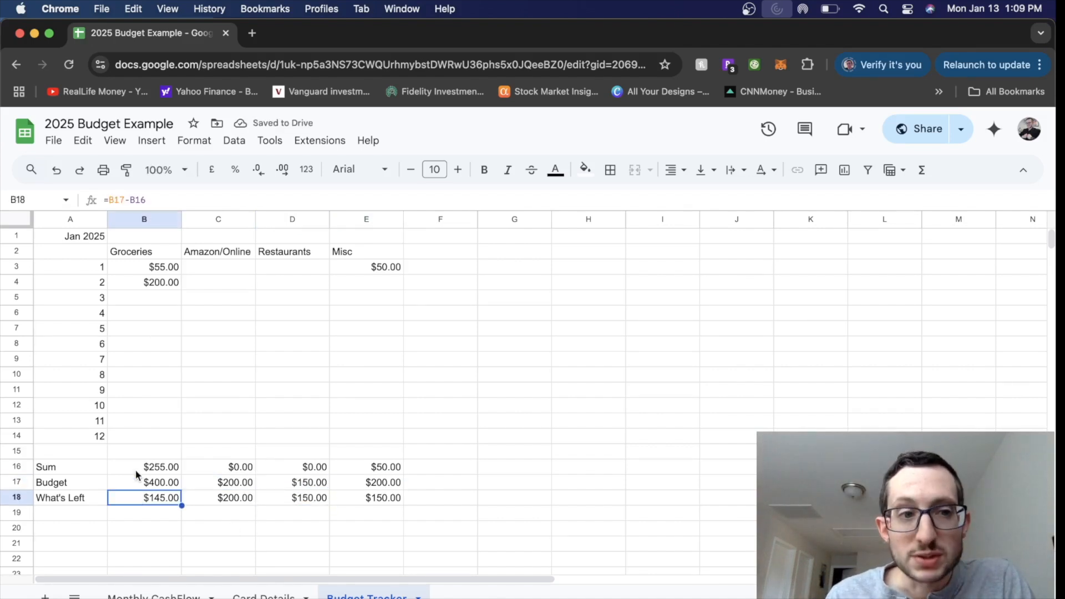
{"action": "left_click", "coordinate": [177, 201]}
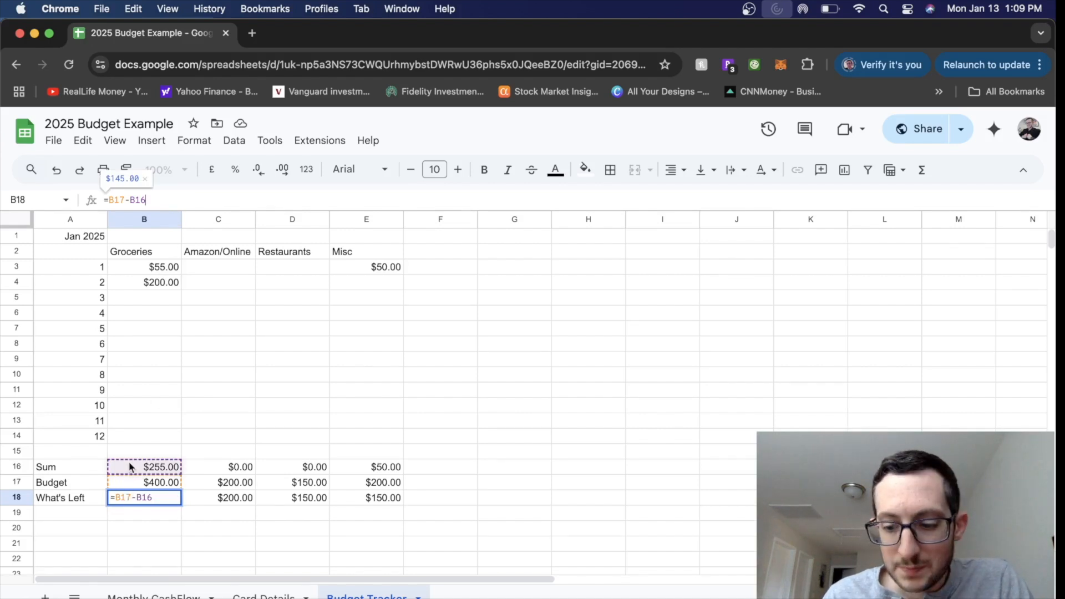
{"action": "key", "text": "Escape"}
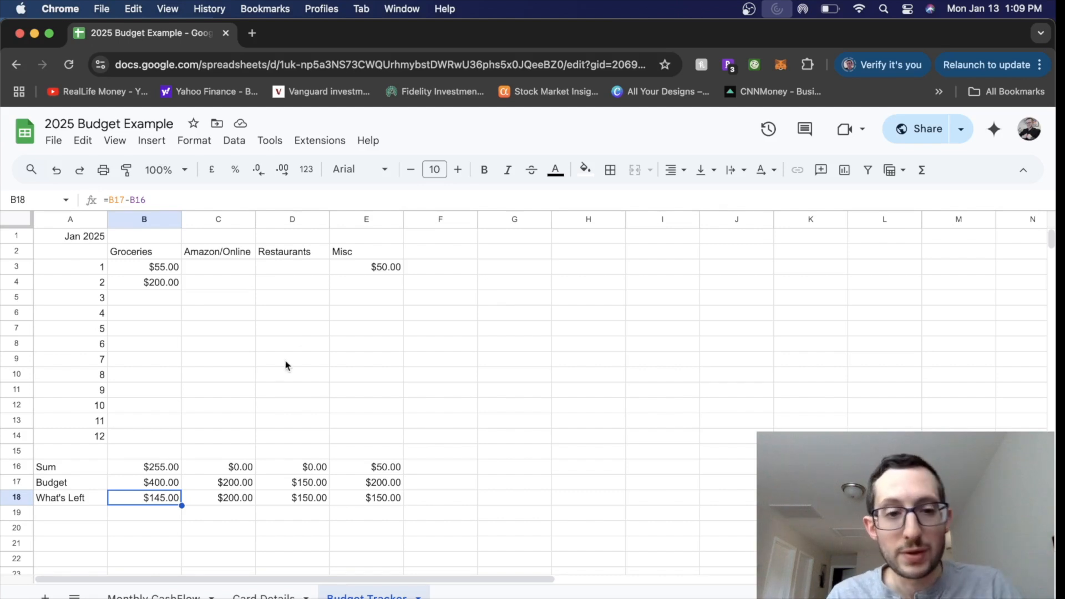
- Enter a sample Restaurants expense of 20 in D3
{"action": "left_click", "coordinate": [361, 219]}
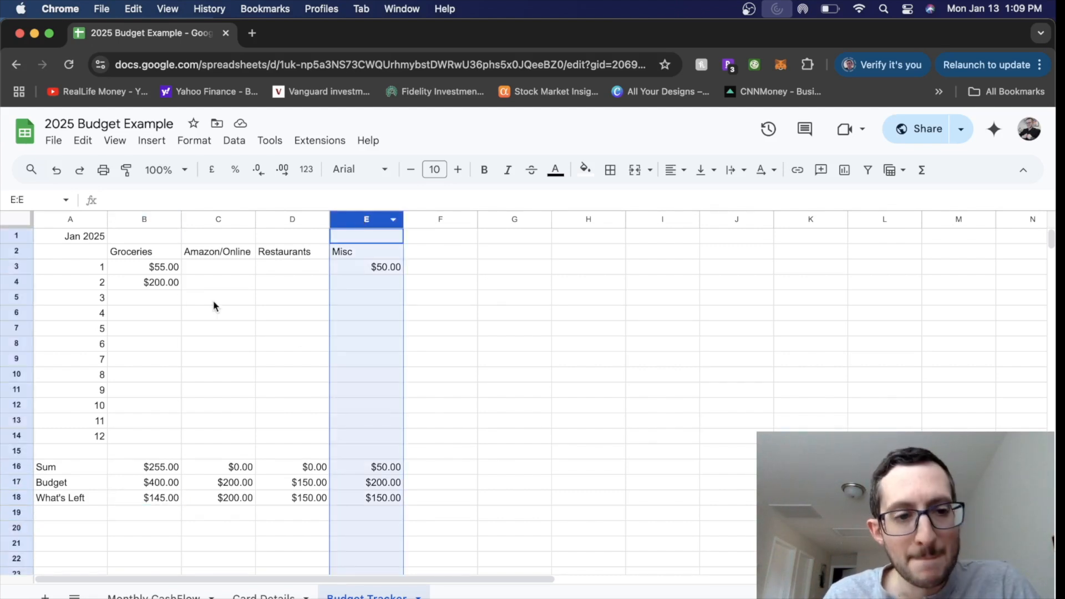
{"action": "left_click", "coordinate": [165, 304]}
{"action": "left_click", "coordinate": [288, 268]}
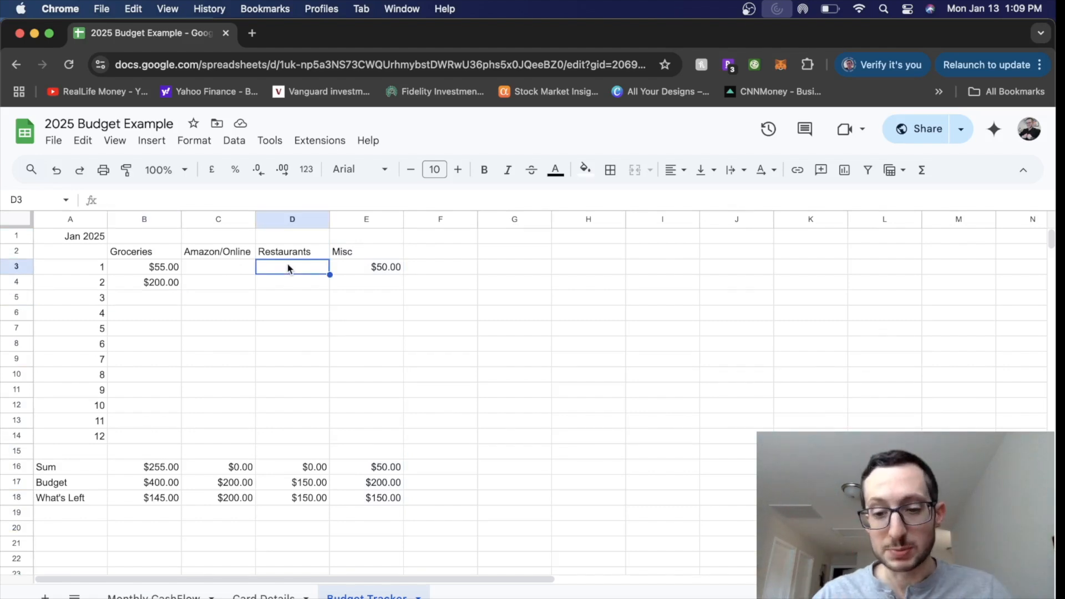
{"action": "type", "text": "20"}
{"action": "key", "text": "Return"}
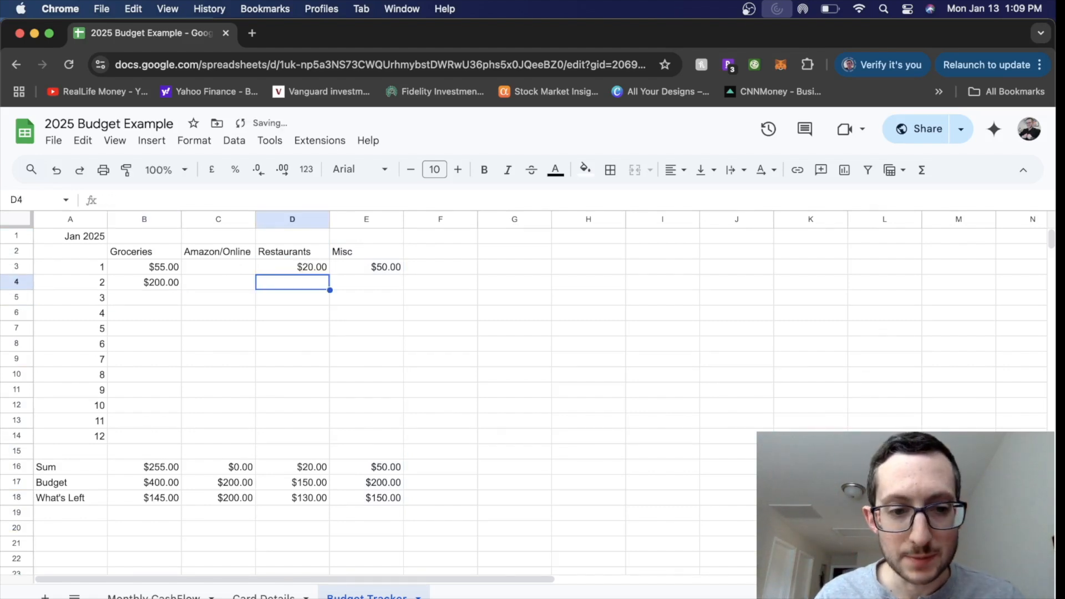
- Add a Groceries expense of 100 in B5 and check the Groceries What's Left amount in B18
{"action": "left_click", "coordinate": [158, 297]}
{"action": "type", "text": "100"}
{"action": "key", "text": "Return"}
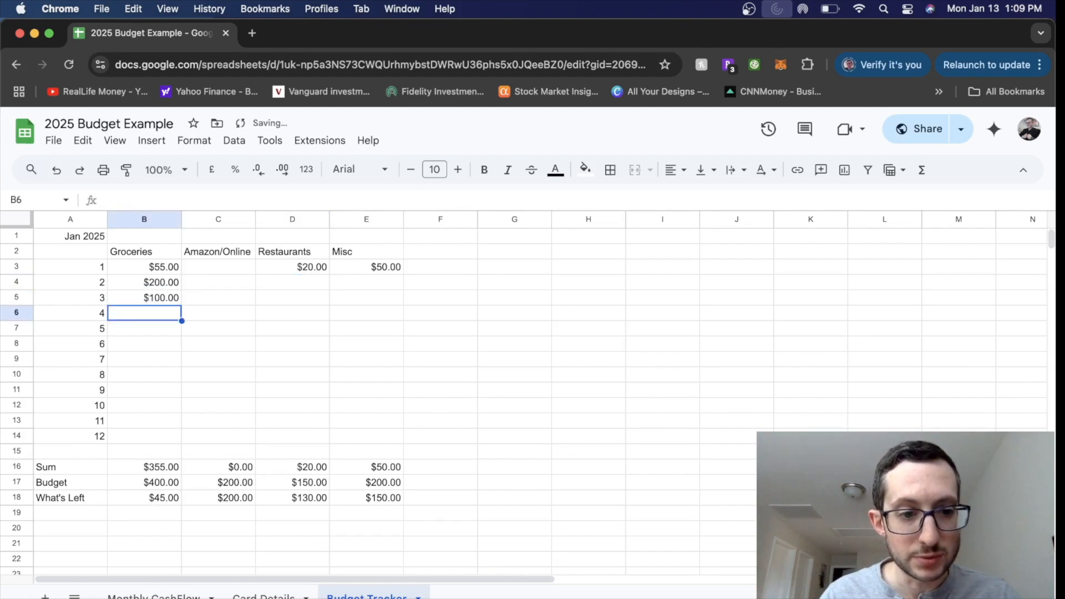
{"action": "left_click", "coordinate": [131, 498]}
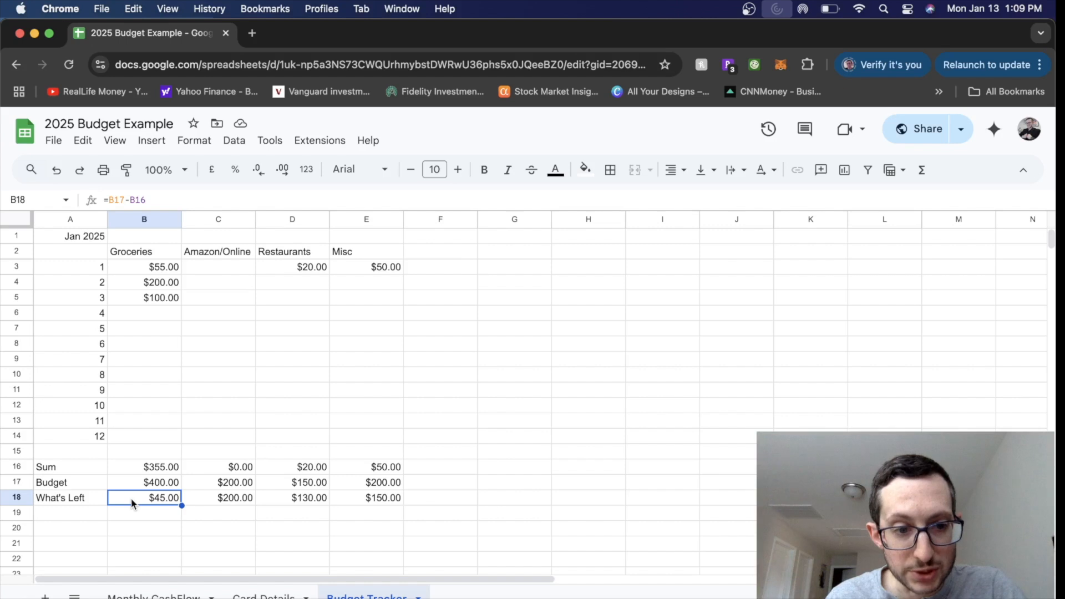
- Enter an Amazon/Online expense of 75 in C3 and check that category's What's Left amount in C18
{"action": "left_click", "coordinate": [220, 266]}
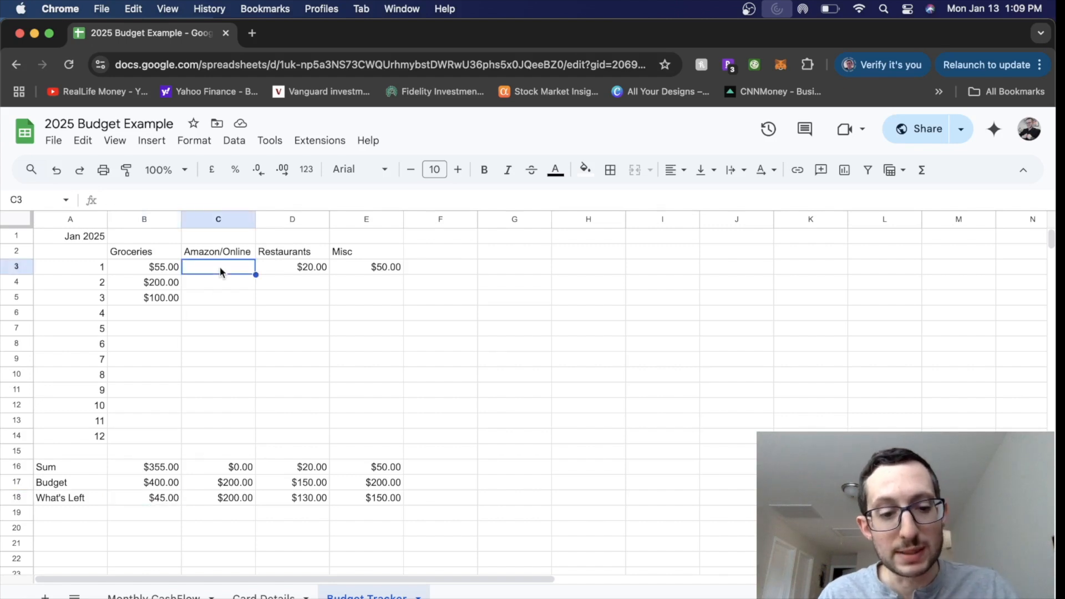
{"action": "type", "text": "75"}
{"action": "key", "text": "Return"}
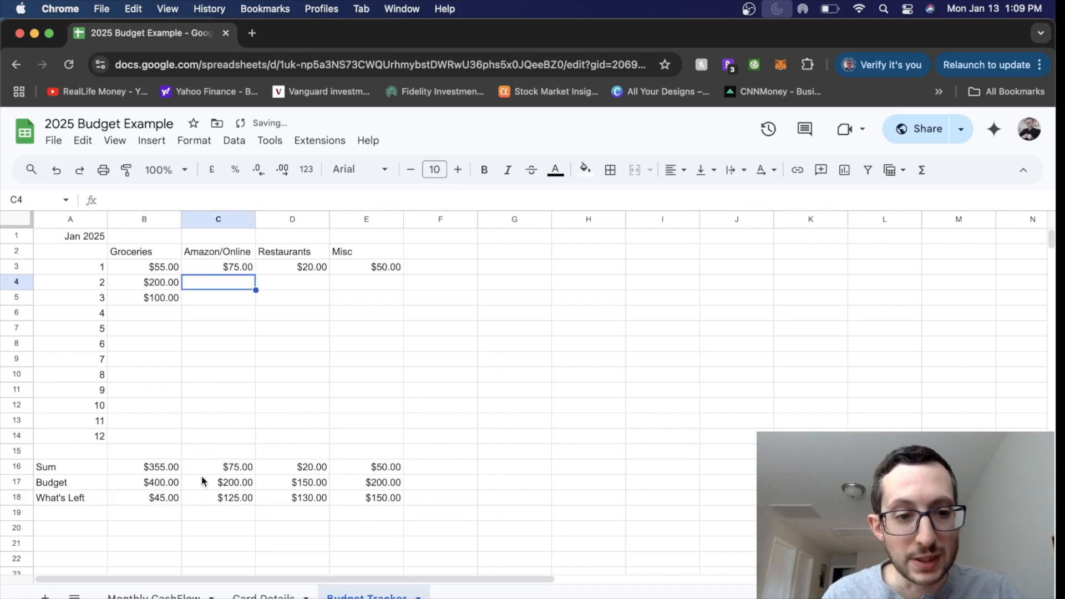
{"action": "left_click", "coordinate": [204, 492]}
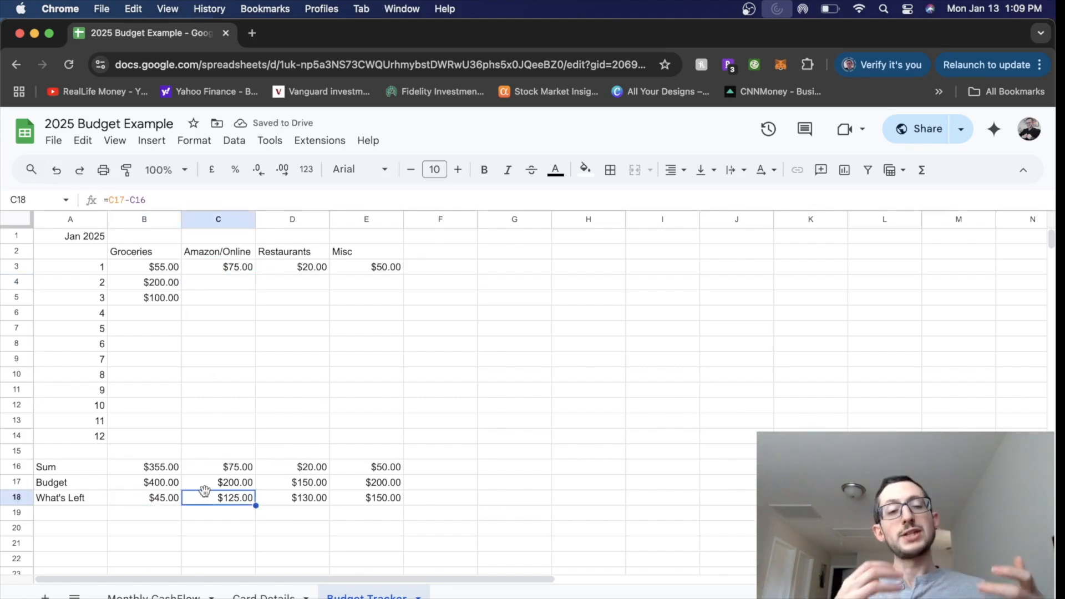